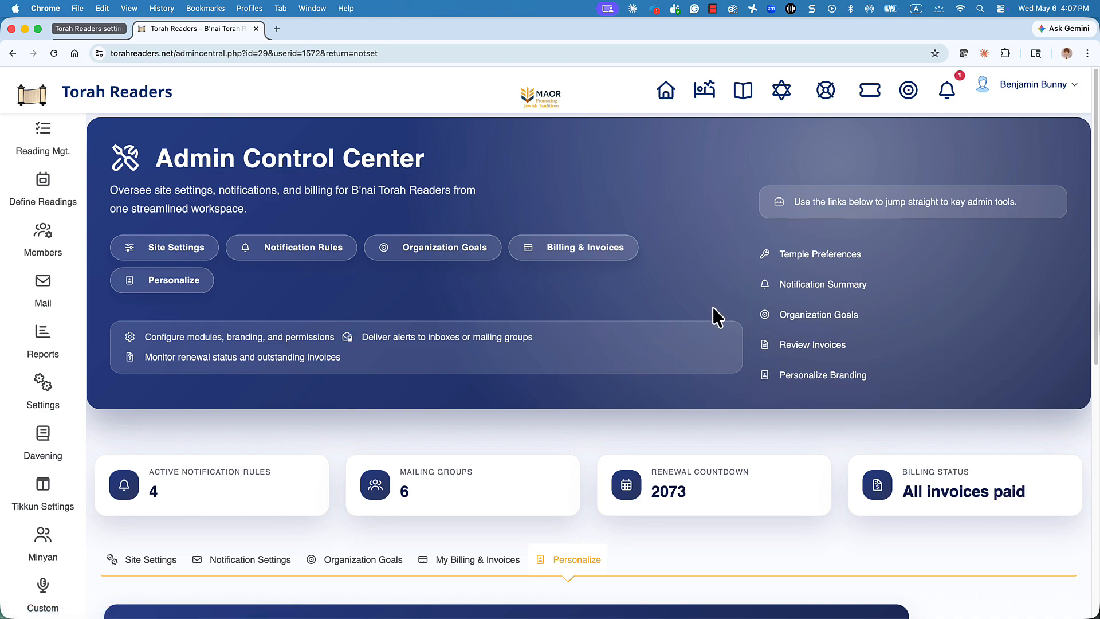
- Open the Site Settings of the Admin Control Center at the Synagogue Information section
scroll(703, 315, "down", 1)
scroll(703, 315, "down", 8)
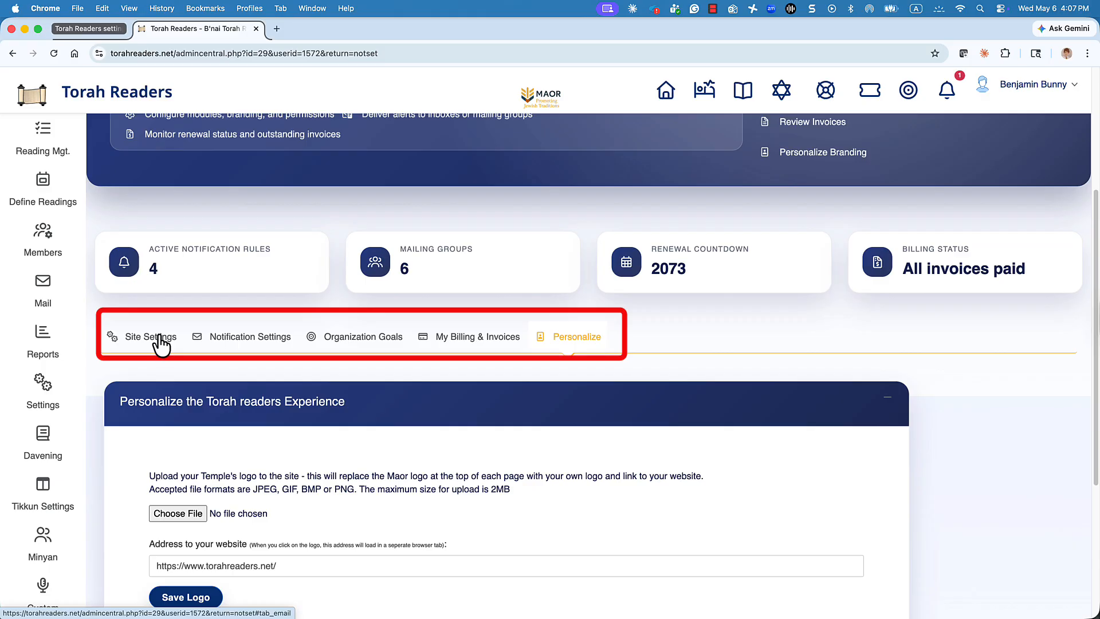
left_click(156, 342)
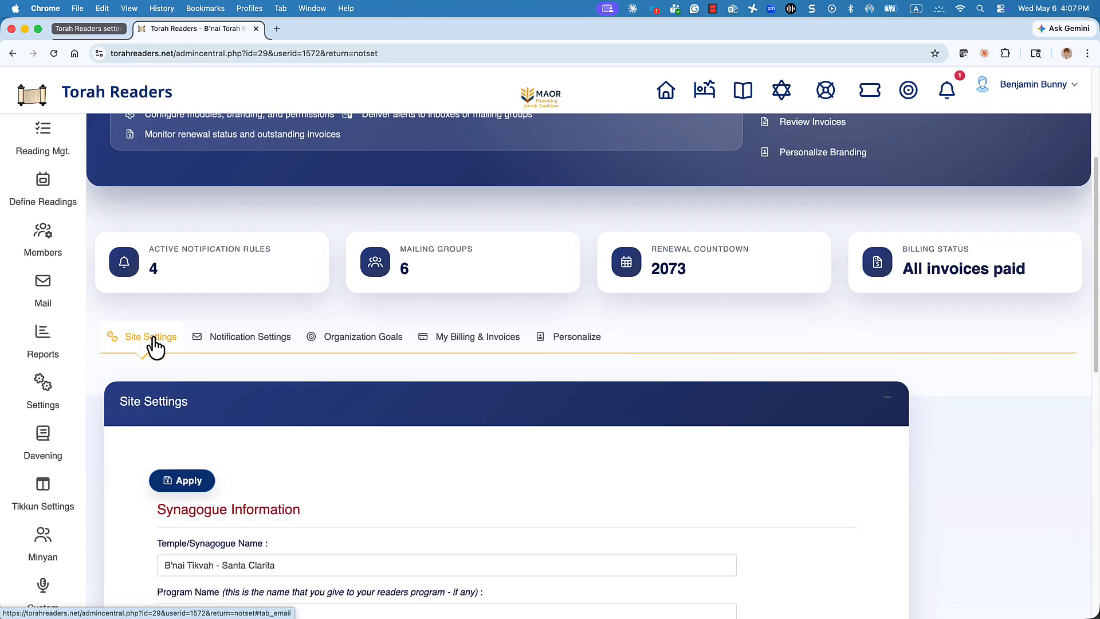
scroll(188, 377, "down", 2)
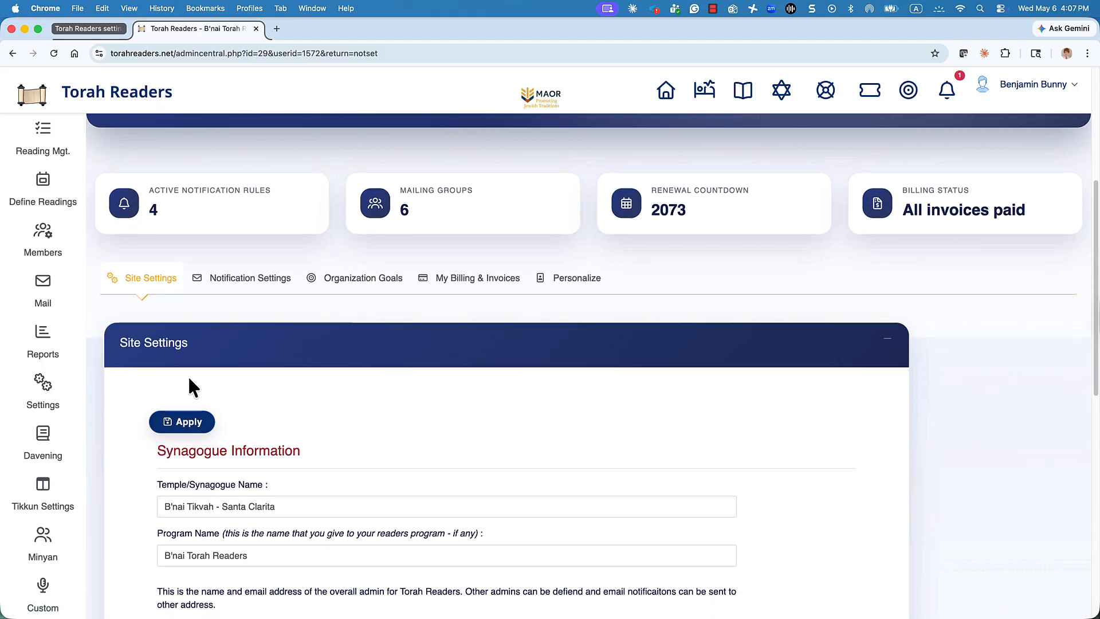
scroll(191, 388, "down", 1)
scroll(193, 388, "down", 3)
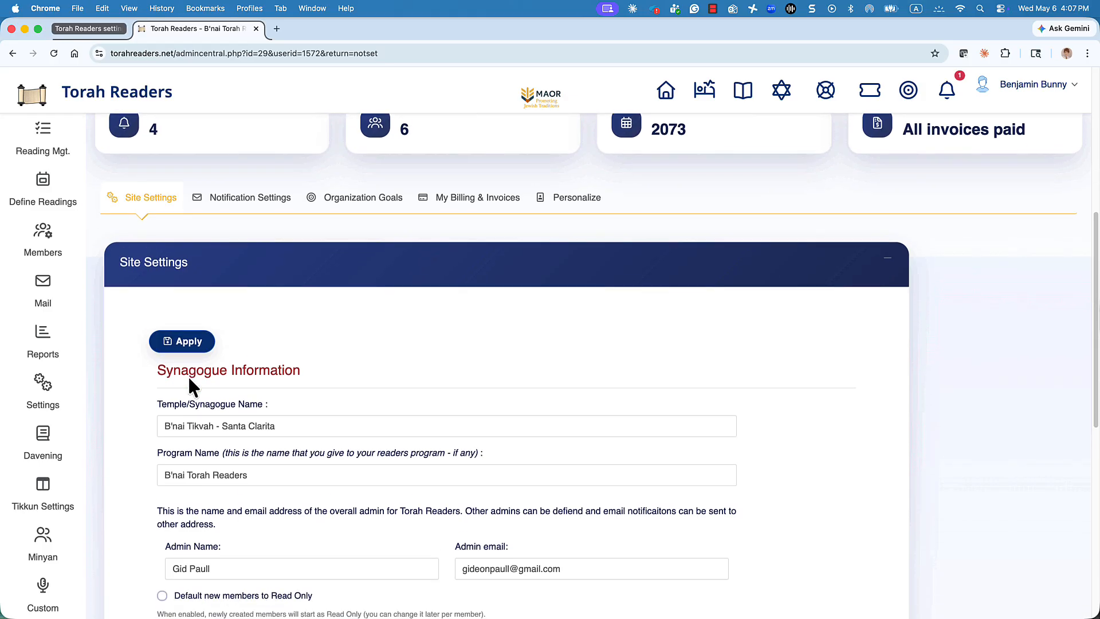
scroll(190, 388, "down", 1)
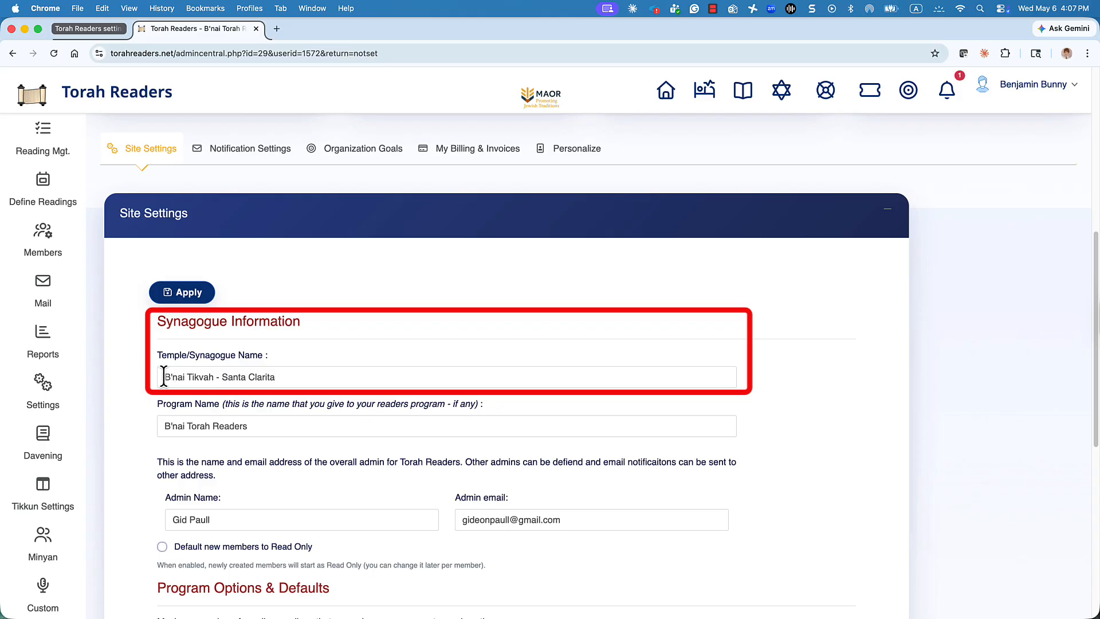
- Review the synagogue name, program name, overall admin contact and read-only default for new members in Synagogue Information
left_click_drag(163, 376, 288, 375)
left_click(287, 374)
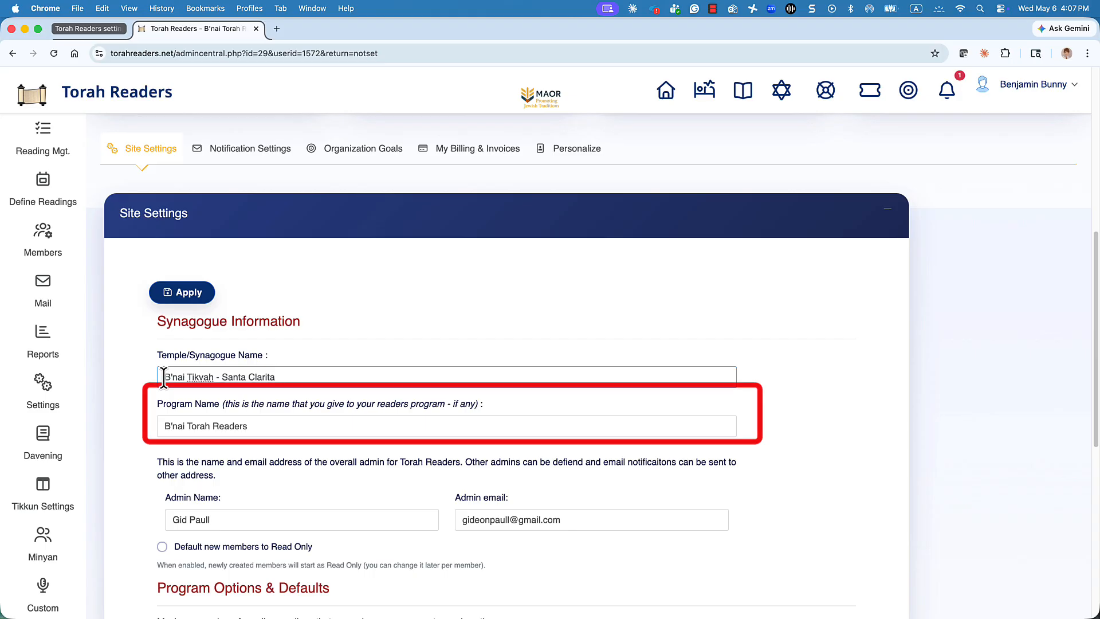
scroll(164, 378, "down", 1)
scroll(164, 378, "down", 1)
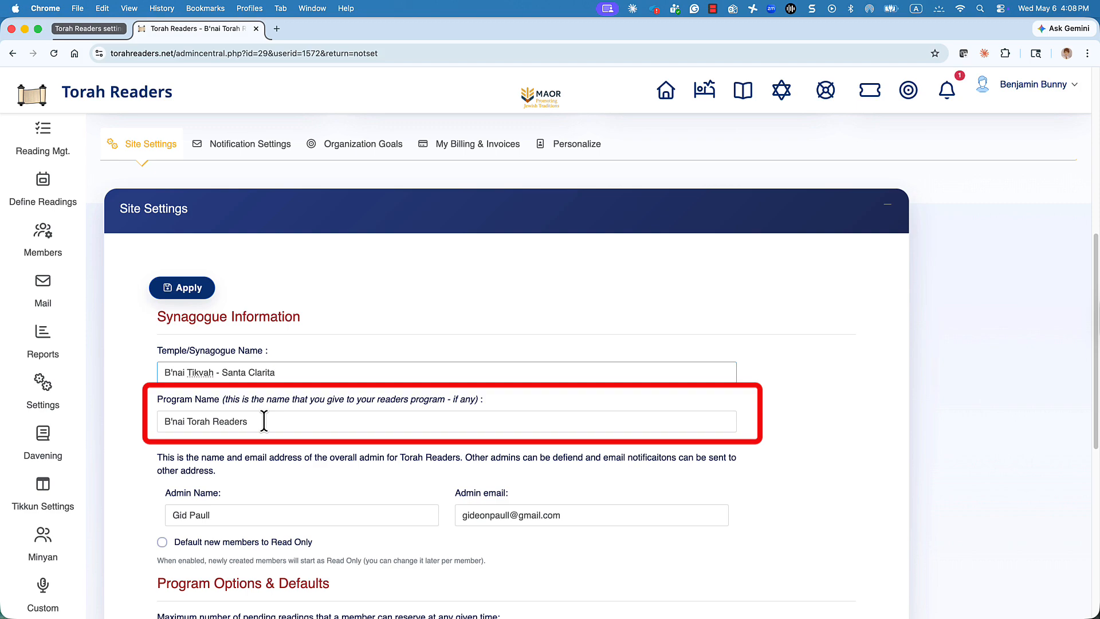
left_click_drag(264, 421, 138, 417)
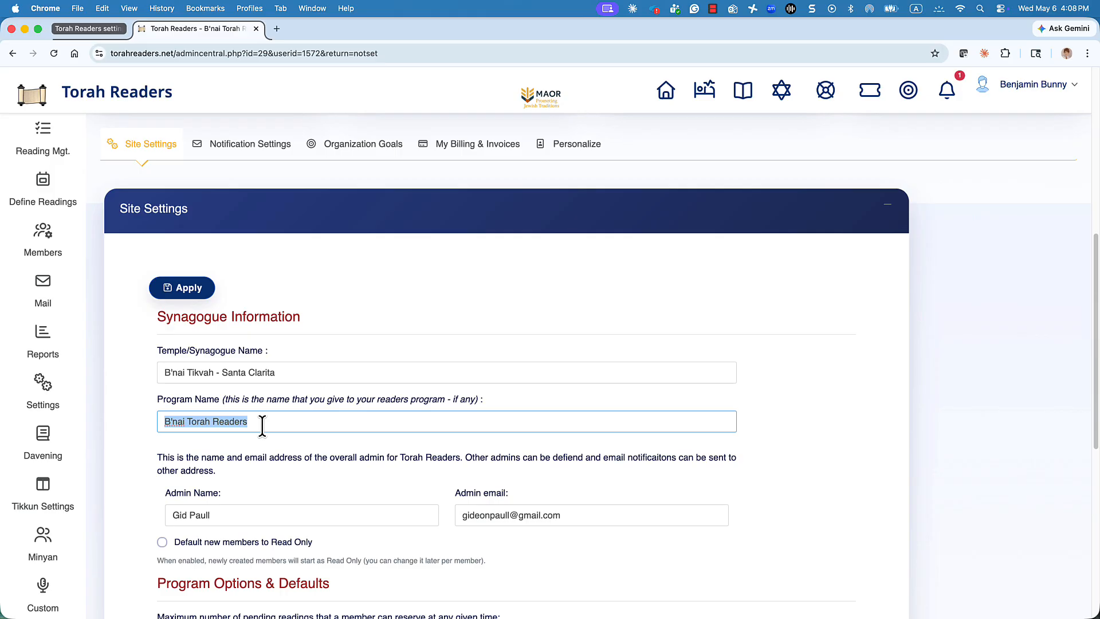
scroll(263, 425, "down", 2)
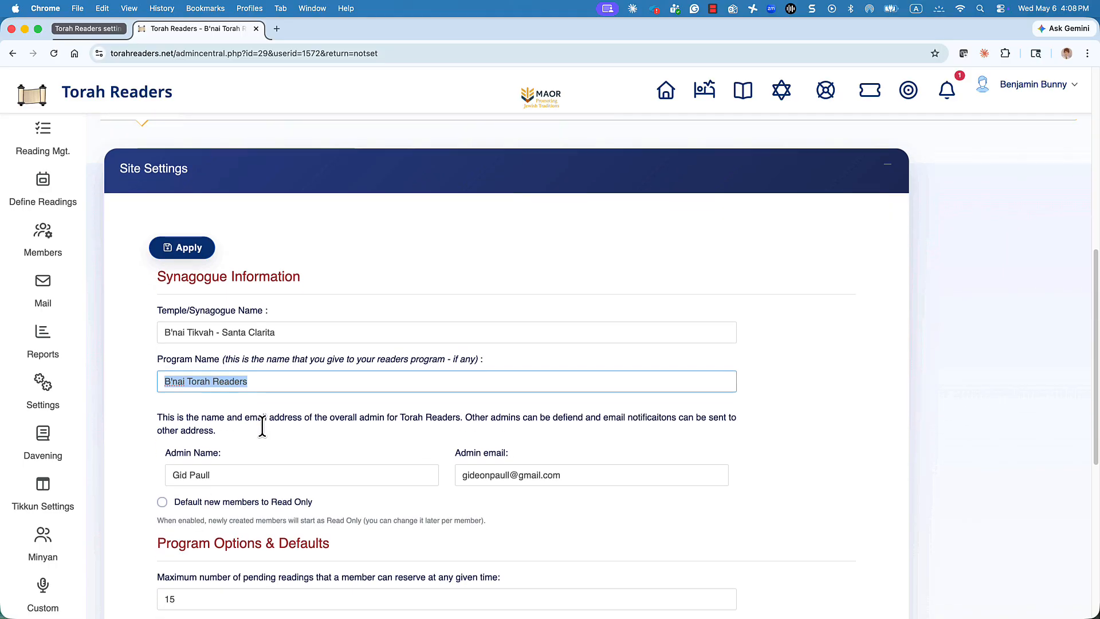
left_click(158, 368)
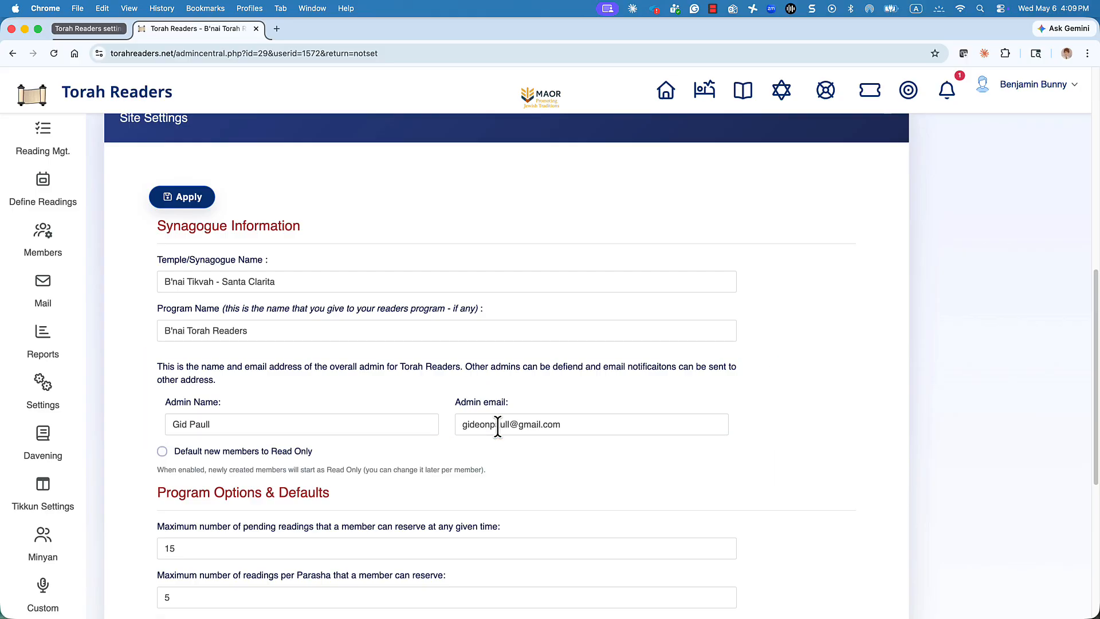
scroll(341, 456, "down", 1)
scroll(340, 454, "down", 5)
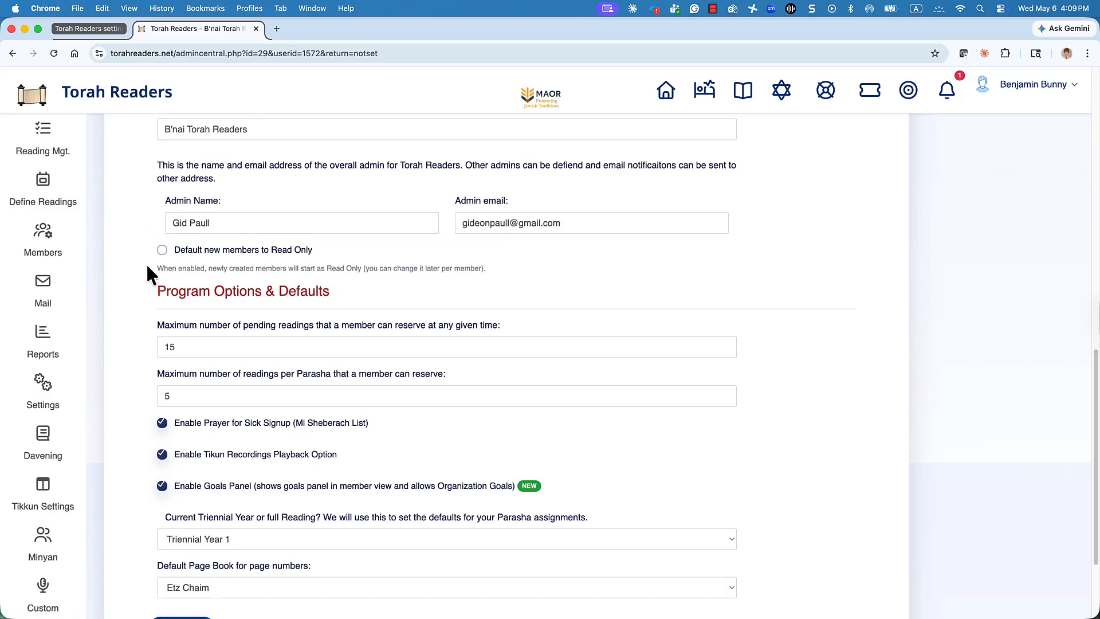
- Set the maximum pending readings a member can reserve to 12 and the maximum readings per Parasha to 3
scroll(148, 267, "down", 5)
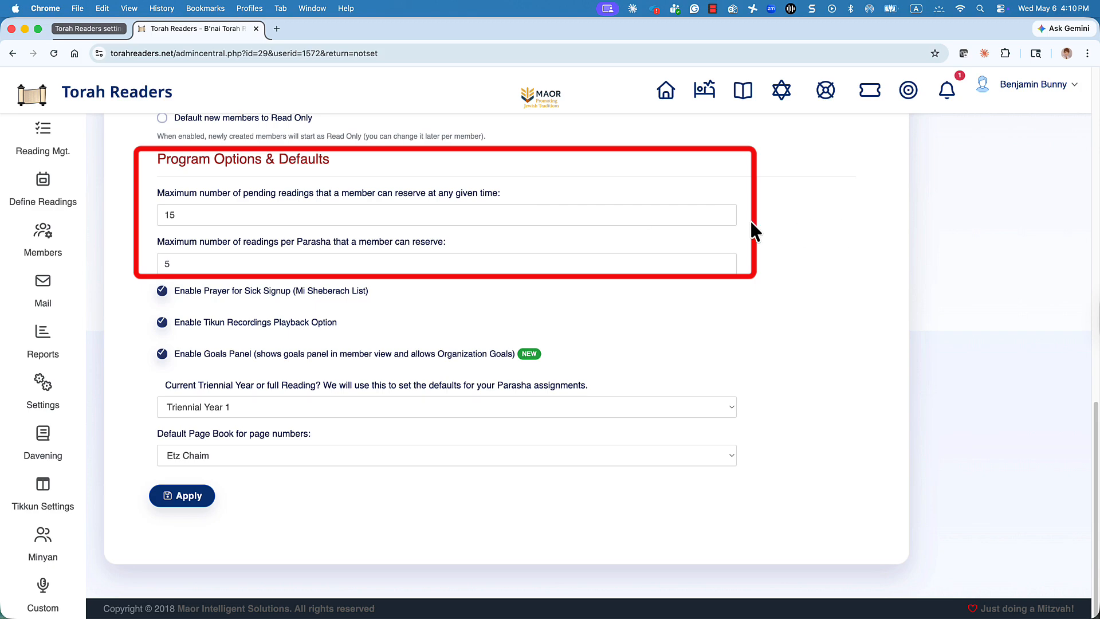
left_click(725, 218)
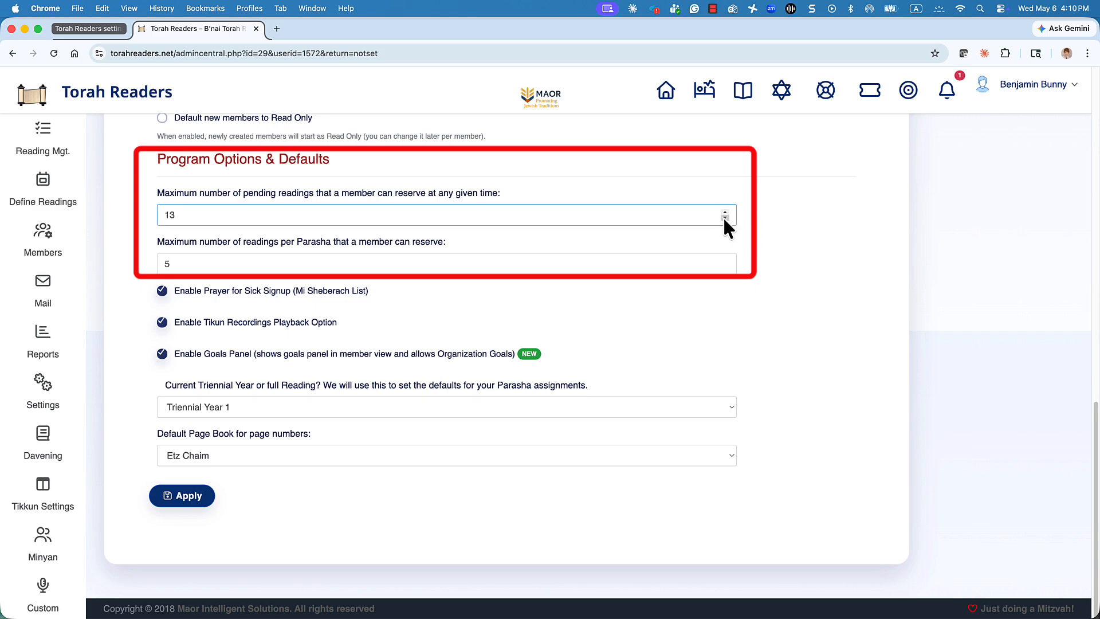
left_click(725, 217)
left_click_drag(158, 241, 448, 240)
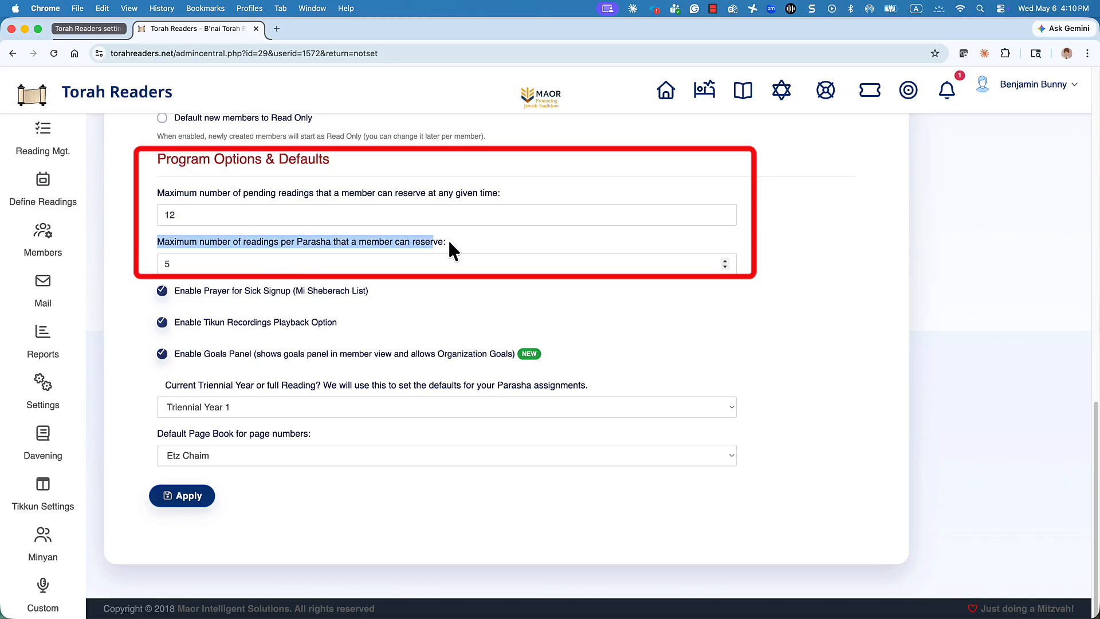
left_click(175, 264)
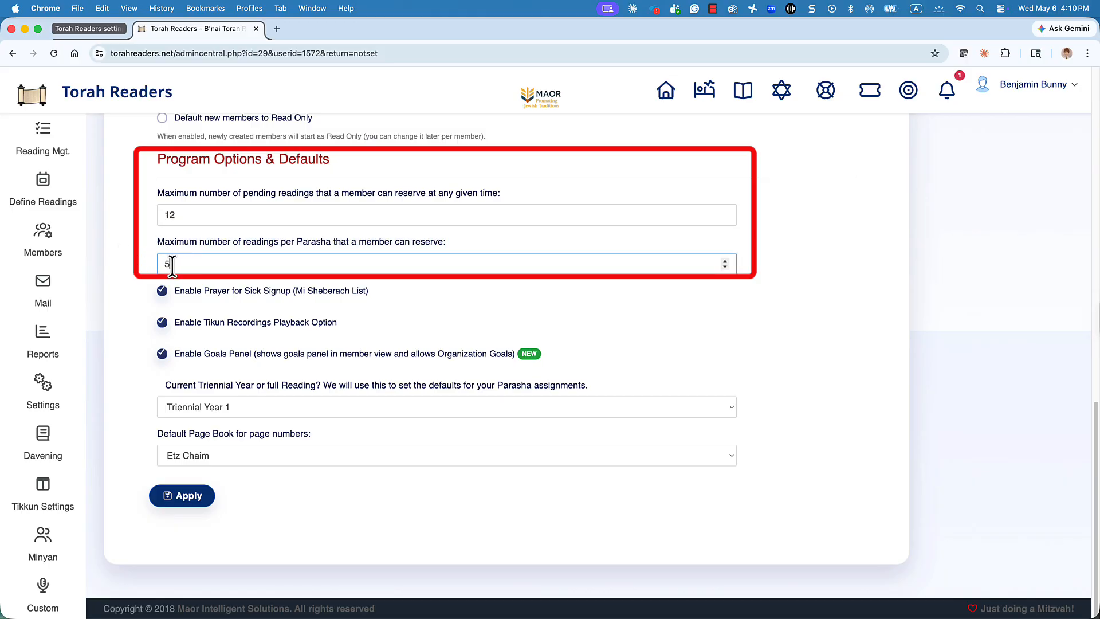
left_click(725, 267)
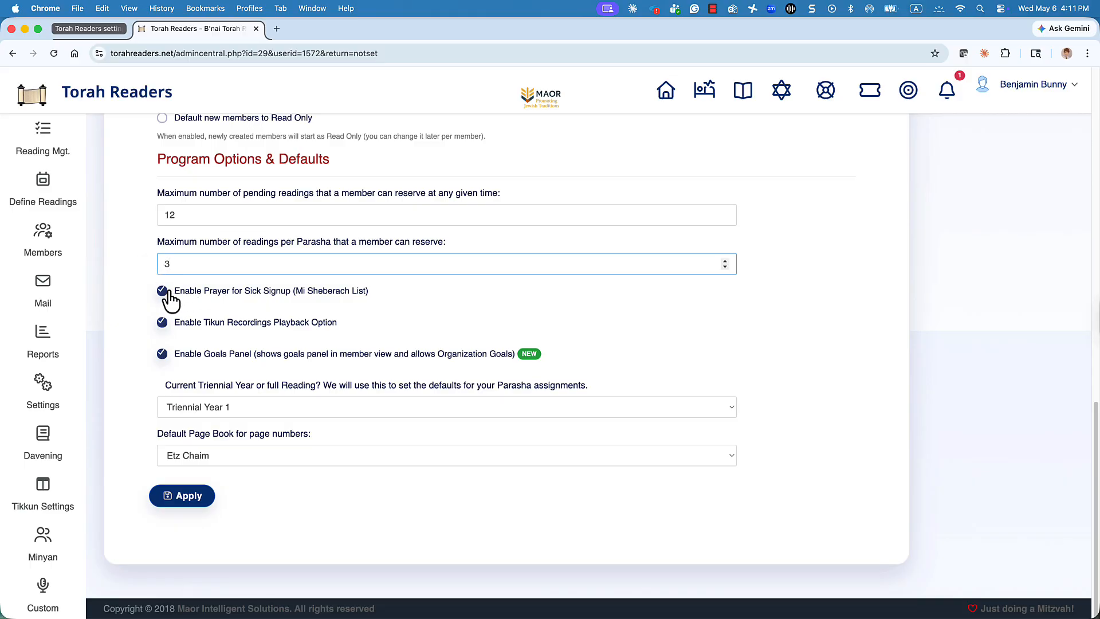
- Turn off the Prayer for Sick Signup (Mi Sheberach List) option and turn it back on
left_click(202, 293)
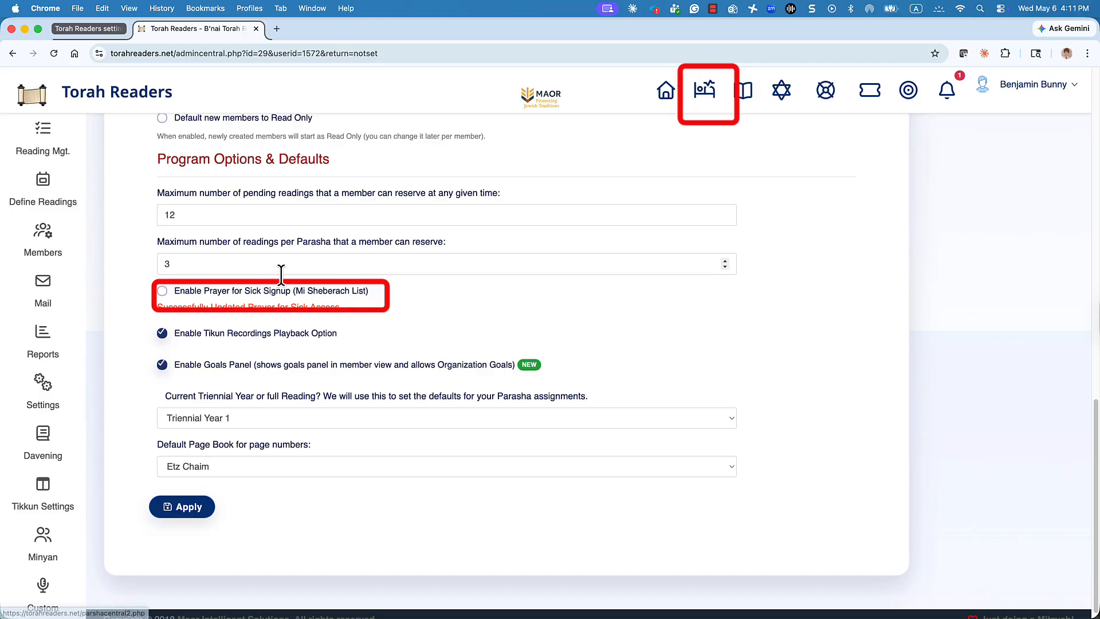
left_click(238, 294)
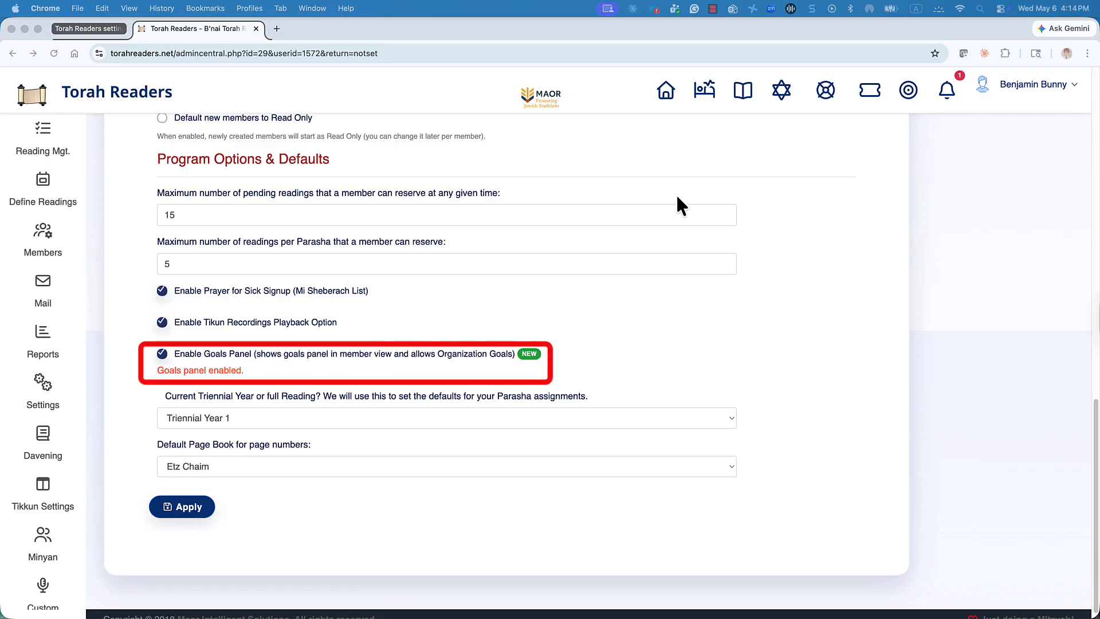
- Open the Torah reading and davening goals, look through the active, completed and past goals, and close them
left_click(925, 102)
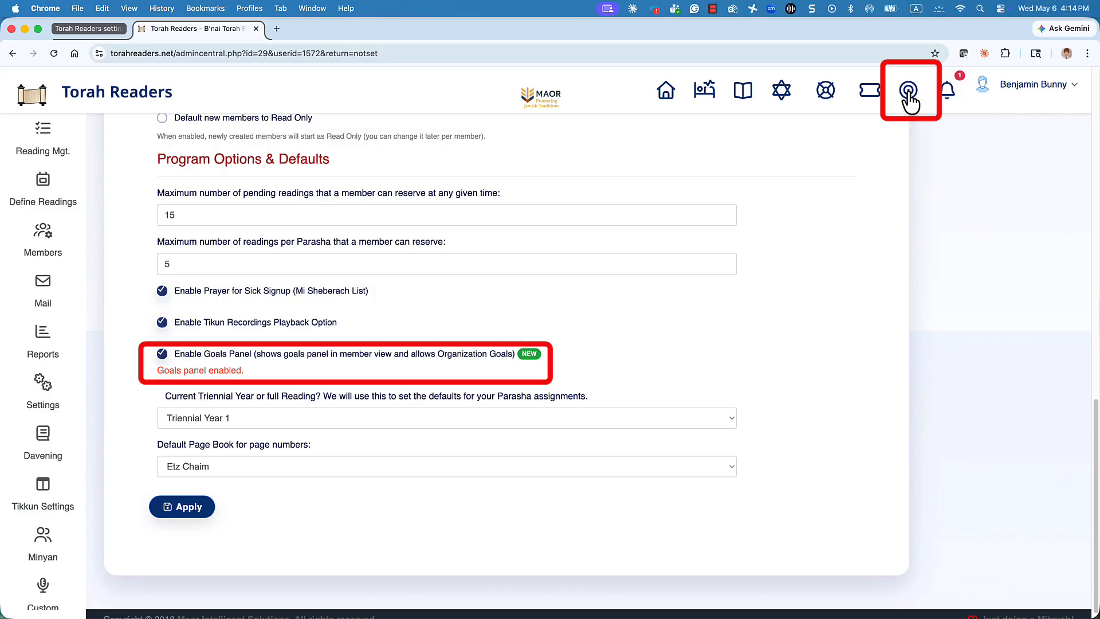
left_click(908, 93)
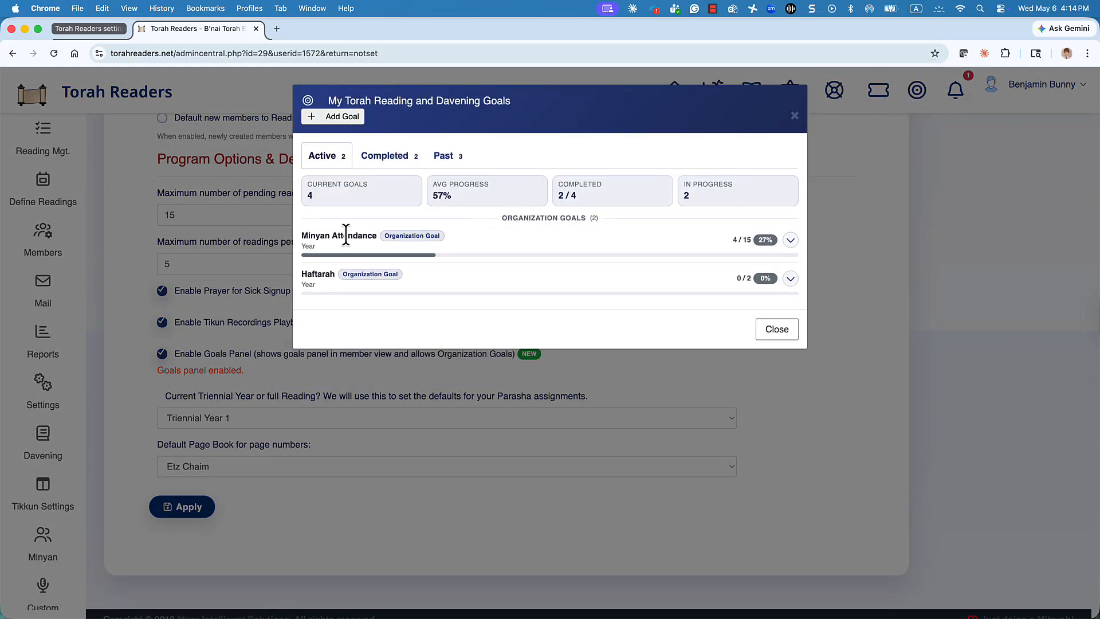
left_click(408, 166)
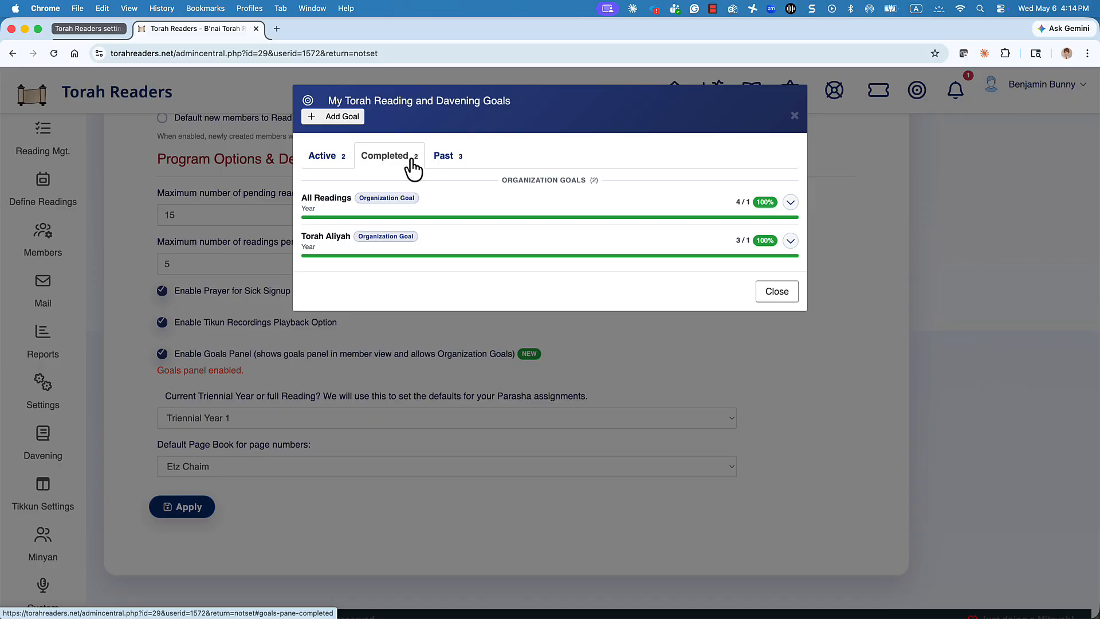
left_click(459, 168)
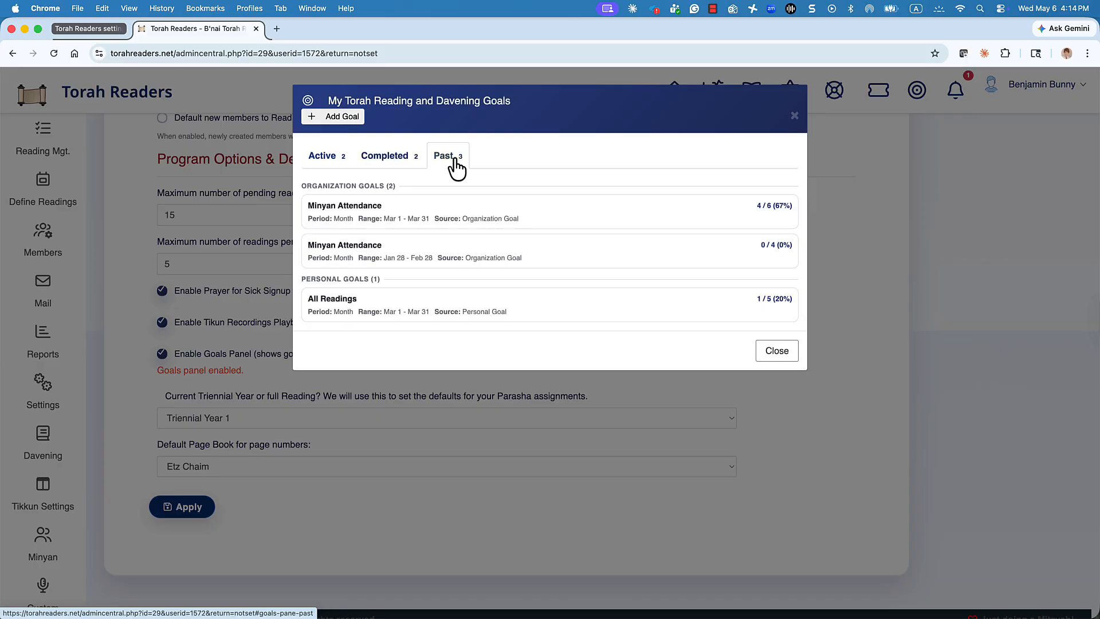
left_click(340, 169)
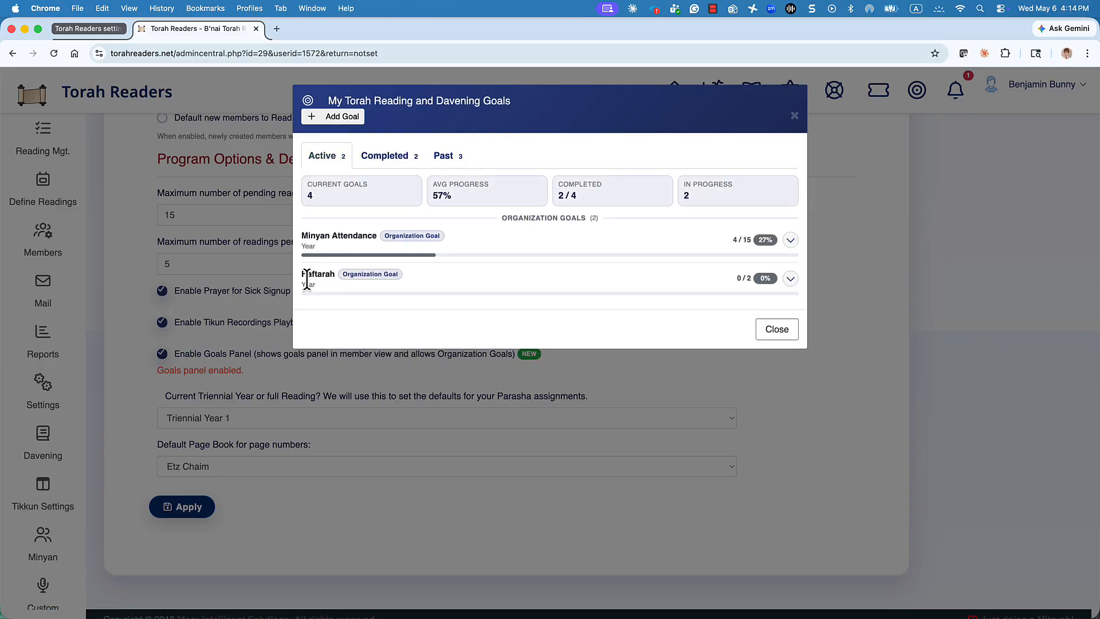
left_click(784, 335)
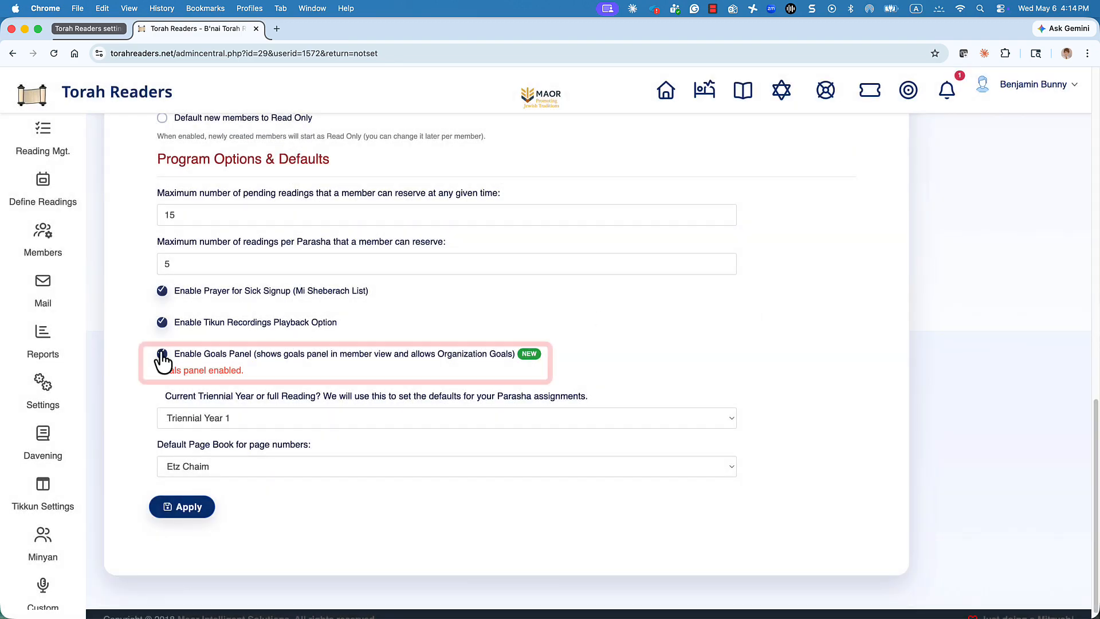
- Disable the Goals Panel option, reload the page, and enable the option again
left_click(163, 354)
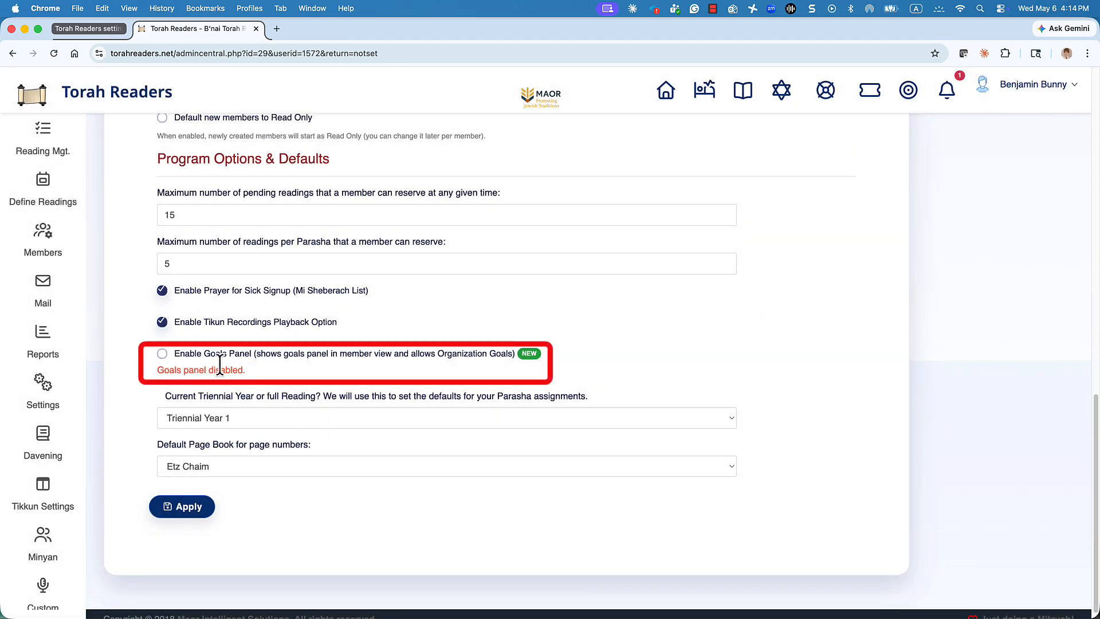
left_click(55, 53)
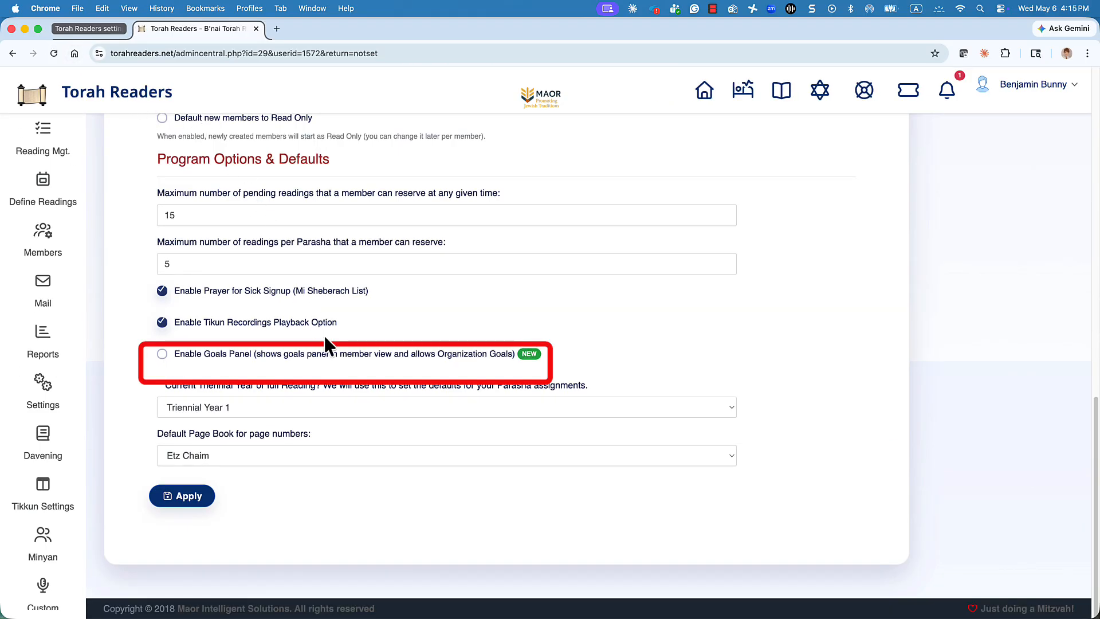
left_click(162, 354)
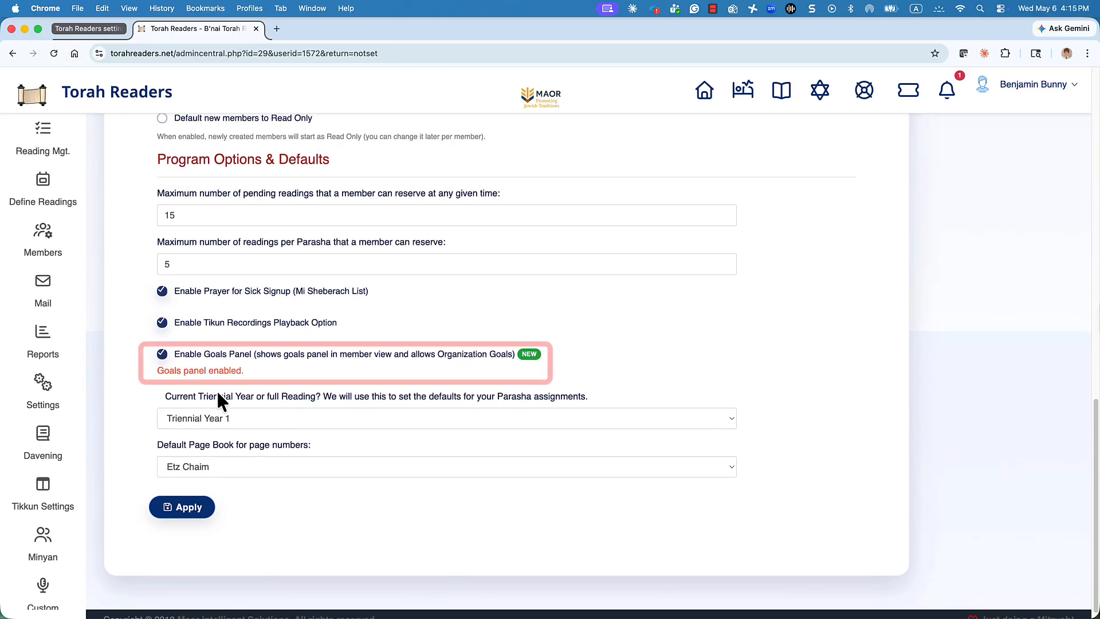
- Review the triennial cycle and full reading choices, keeping Triennial Year 1 as the default for Parasha assignments
left_click(230, 417)
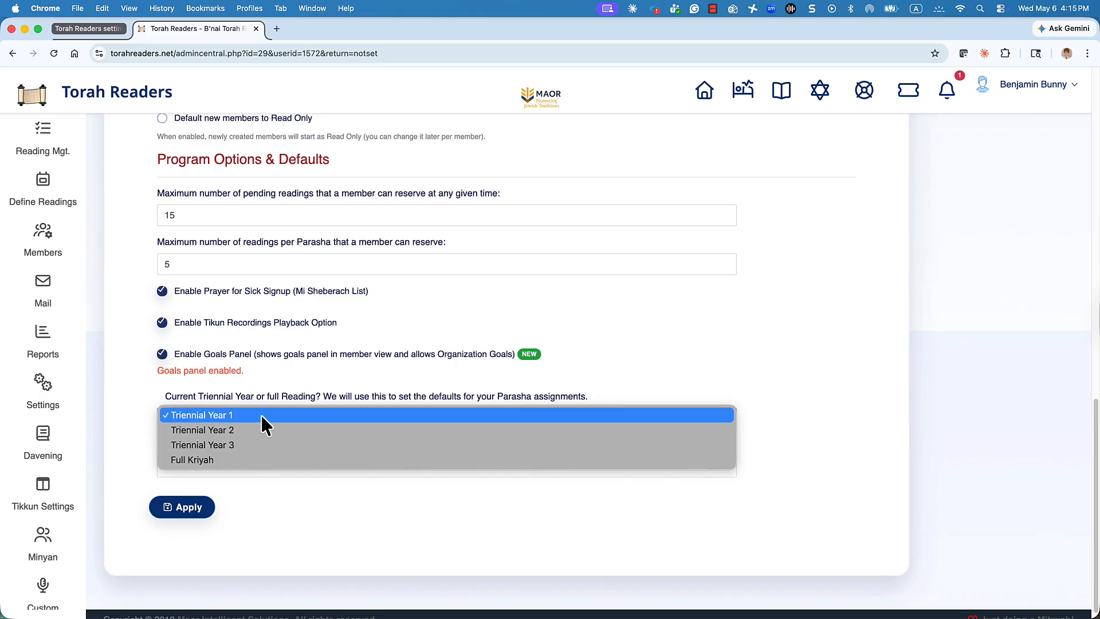
left_click(261, 415)
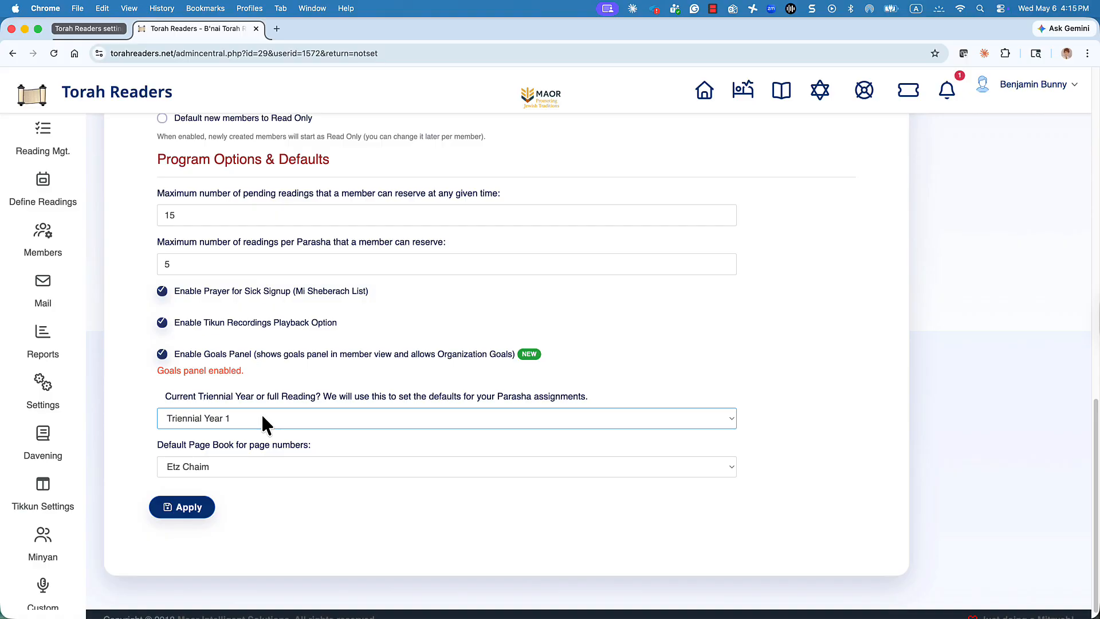
left_click(262, 418)
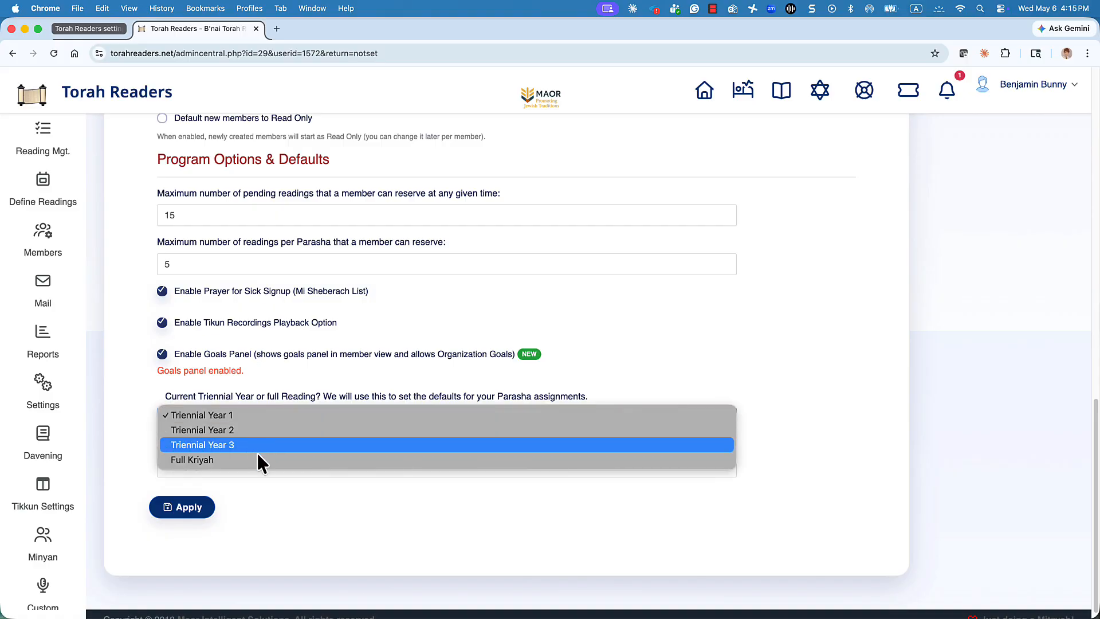
left_click(282, 393)
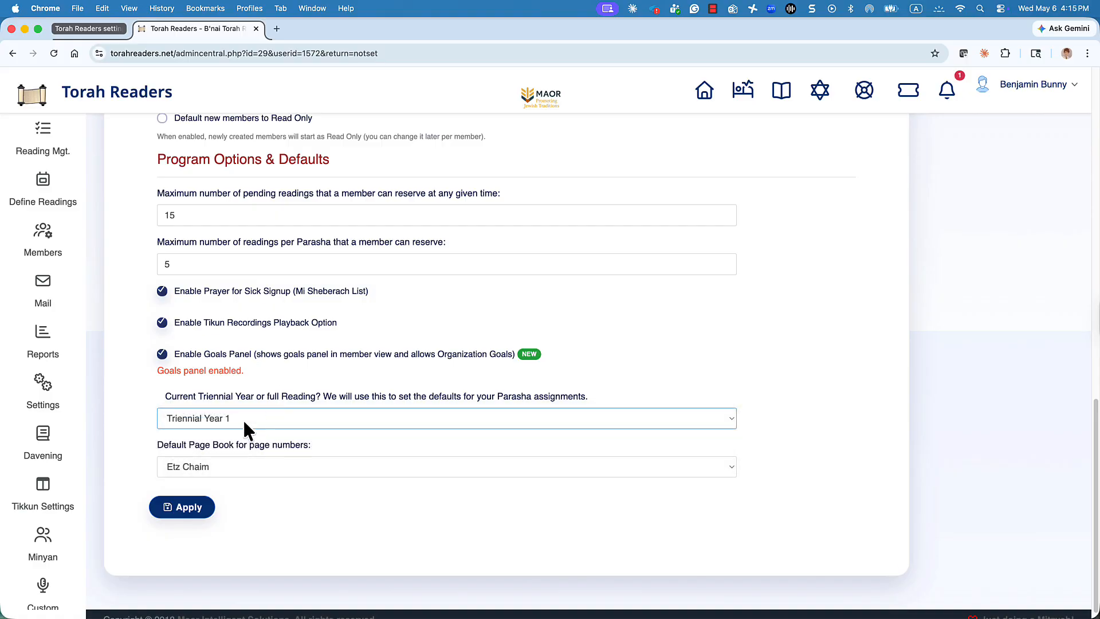
- Choose Etz Chaim as the default book for page numbers and apply the site settings
left_click(227, 466)
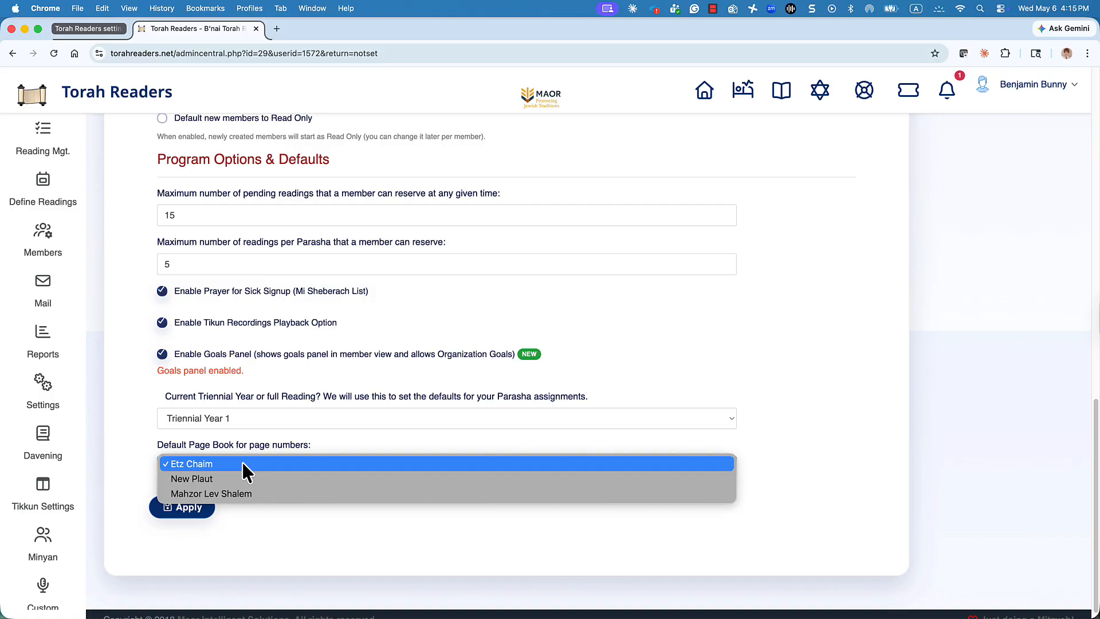
left_click(242, 462)
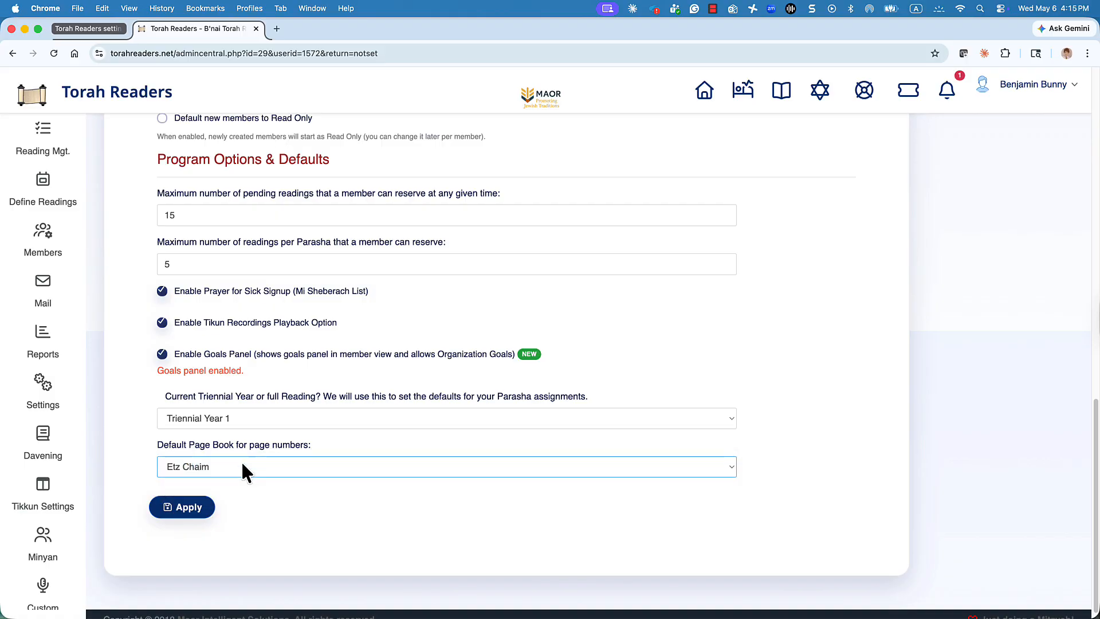
left_click(179, 507)
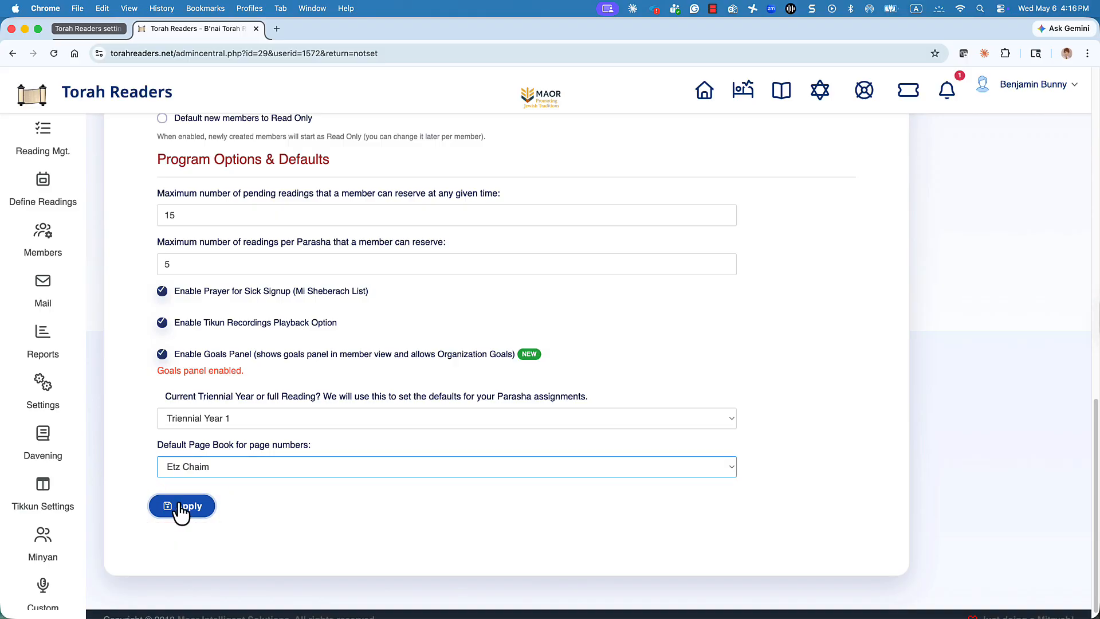
scroll(177, 499, "up", 5)
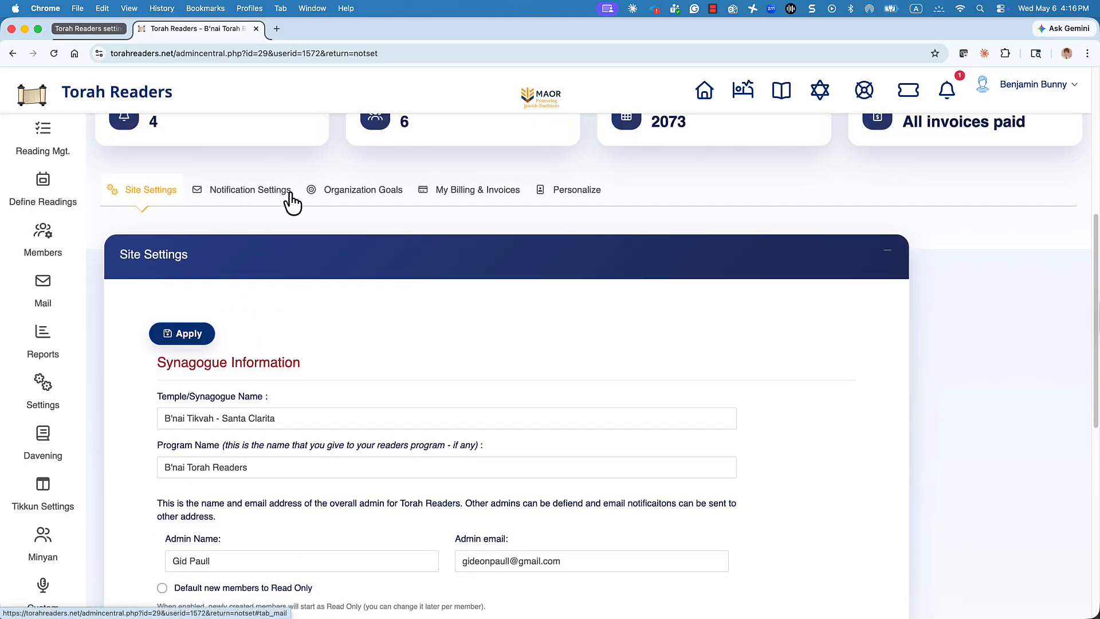
- Open the notification settings and look through the member email, reading reminder, davening reminder and admin notification sections
left_click(258, 202)
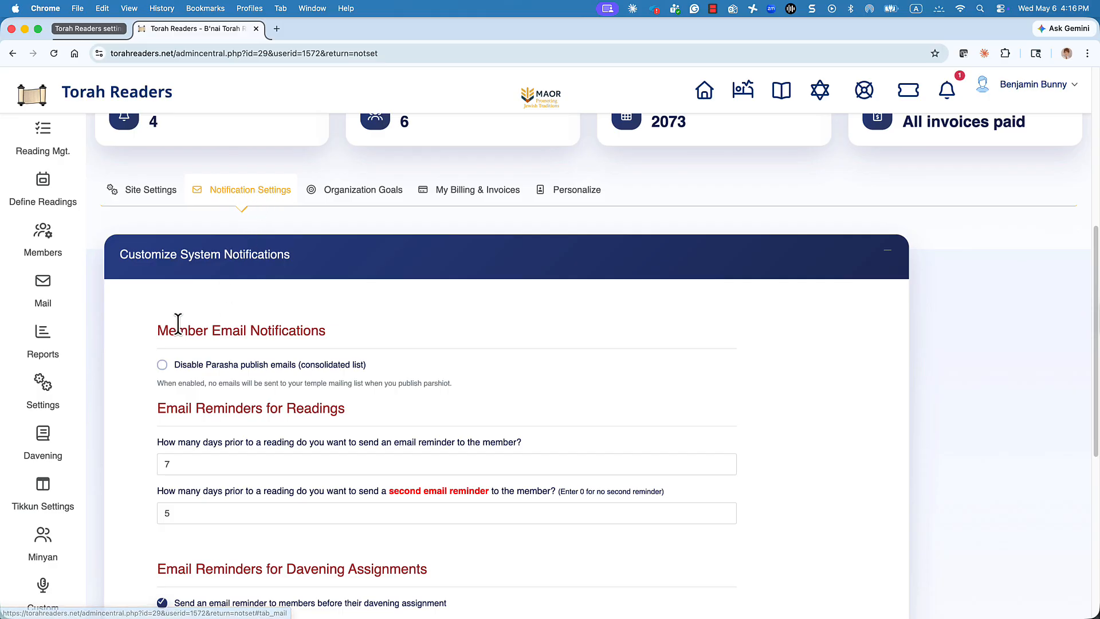
scroll(172, 322, "down", 3)
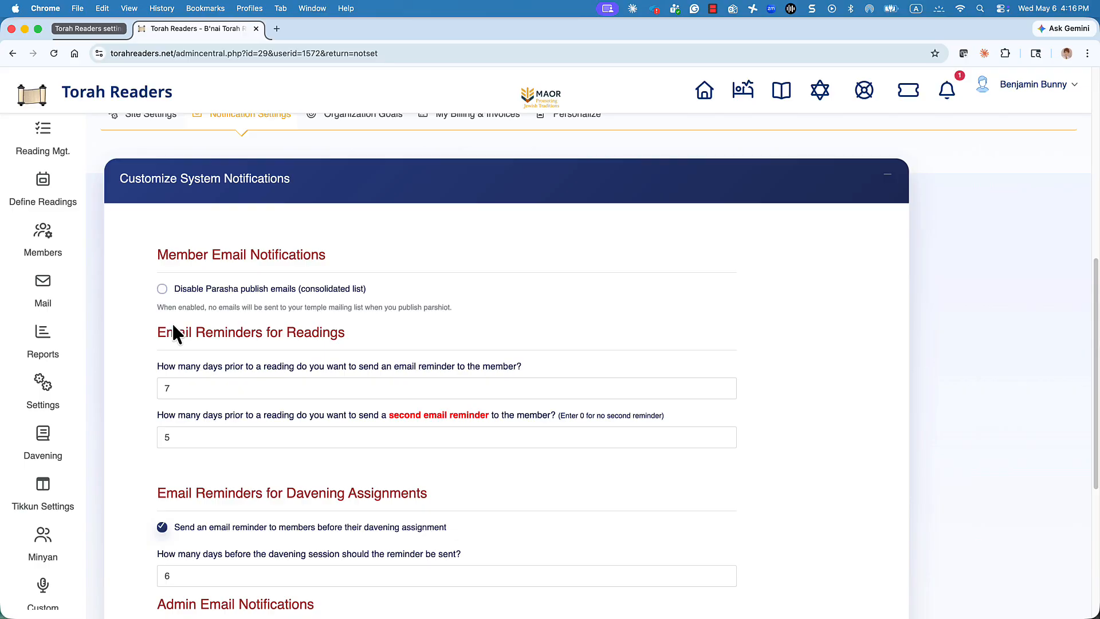
scroll(174, 331, "down", 1)
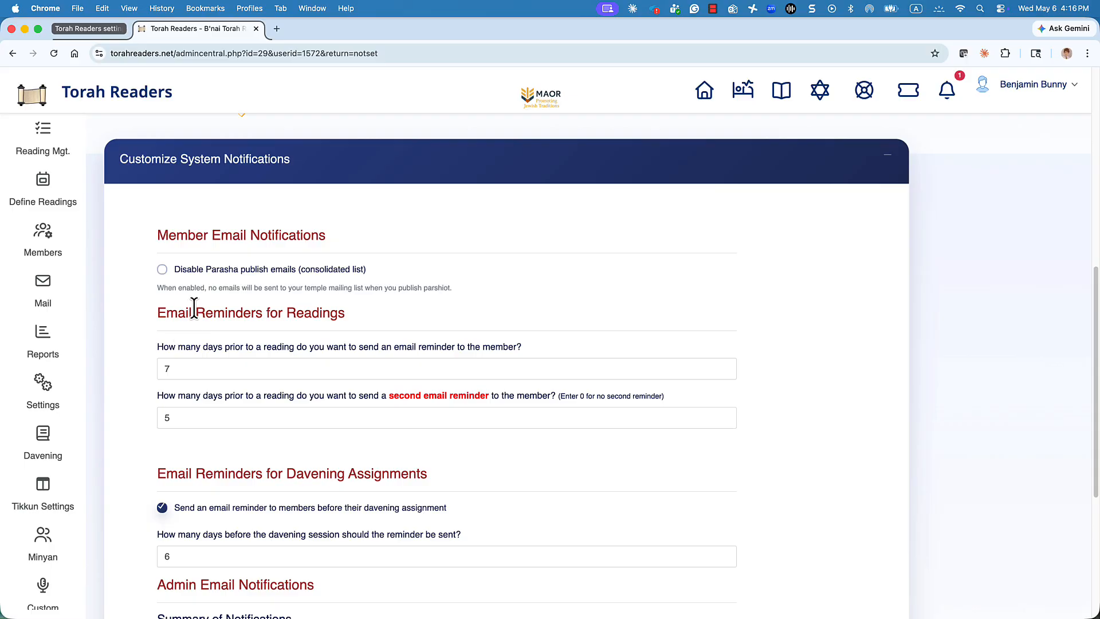
scroll(194, 309, "down", 1)
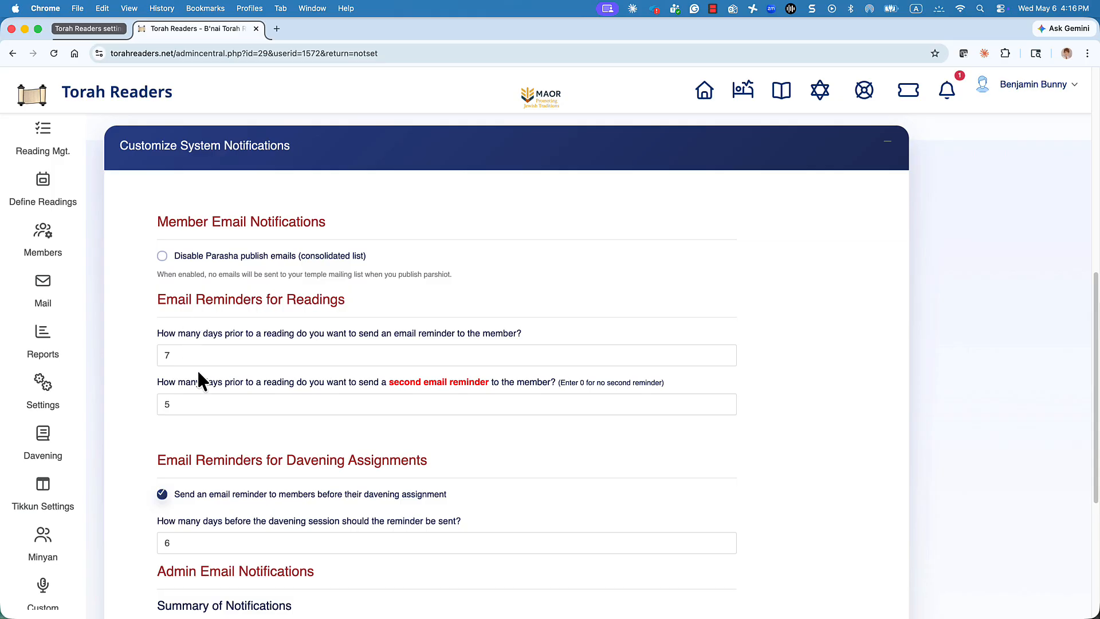
scroll(197, 372, "down", 1)
scroll(199, 373, "down", 5)
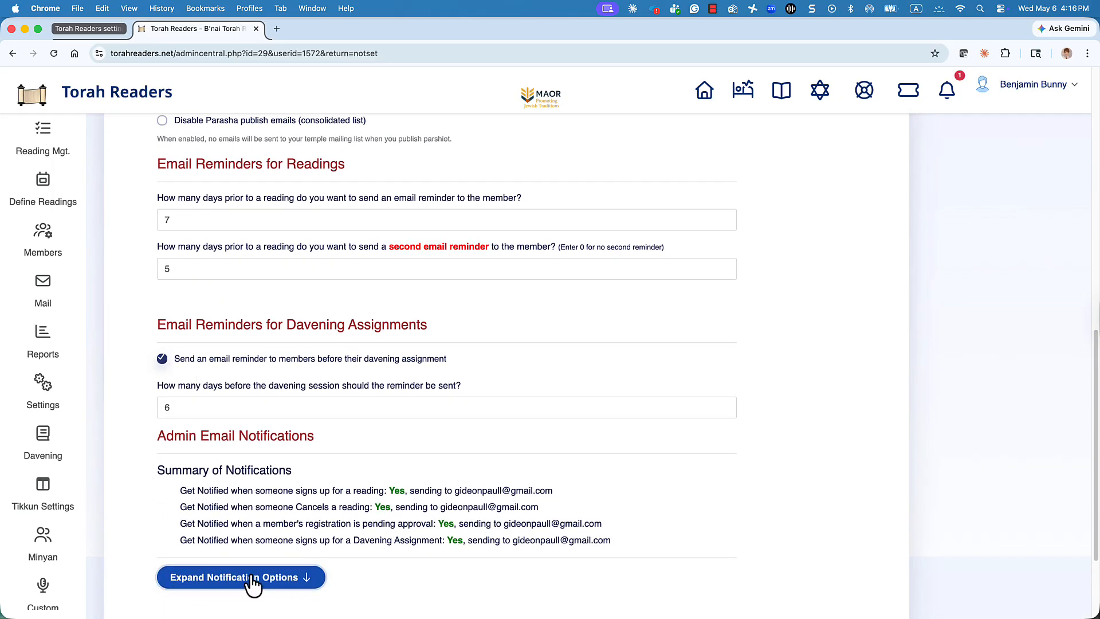
scroll(201, 569, "down", 3)
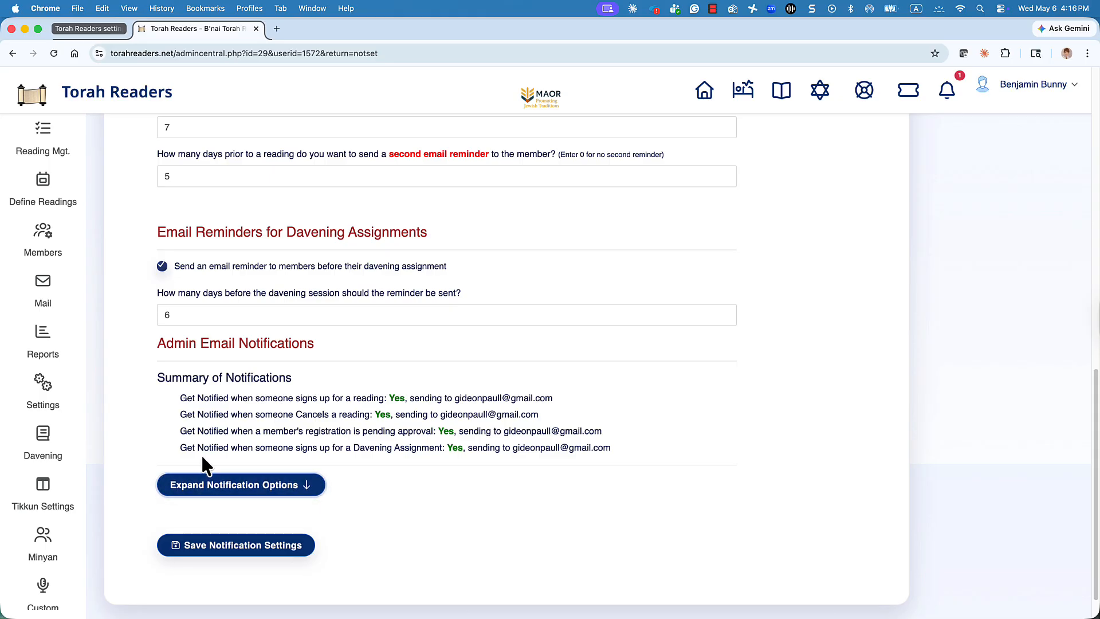
scroll(201, 455, "up", 8)
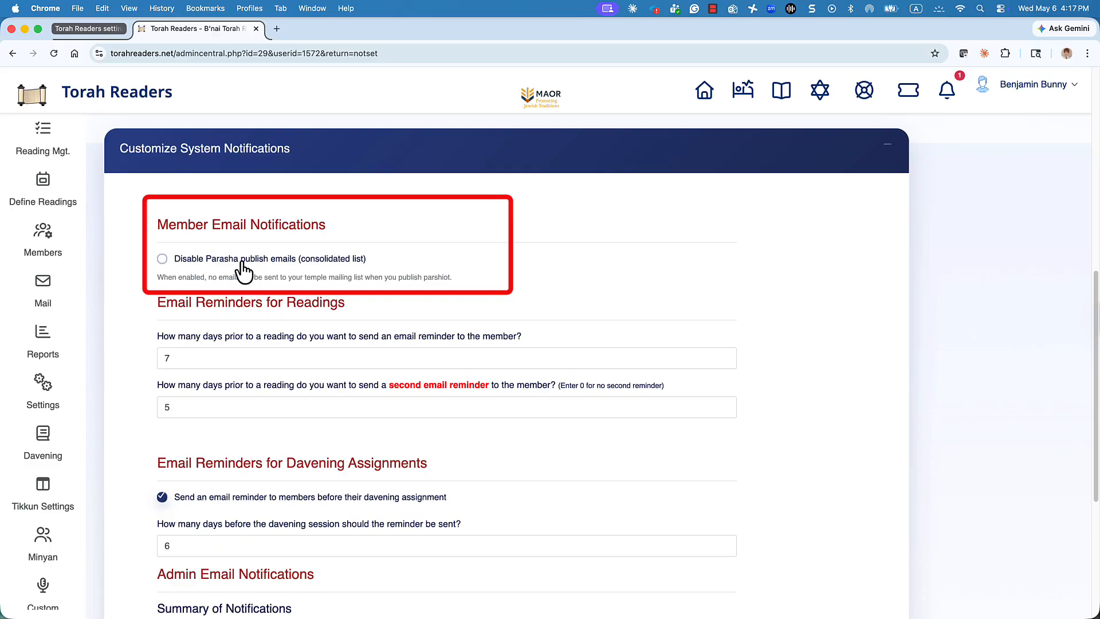
- Disable the consolidated Parasha publish emails for members and enable them again
left_click(218, 263)
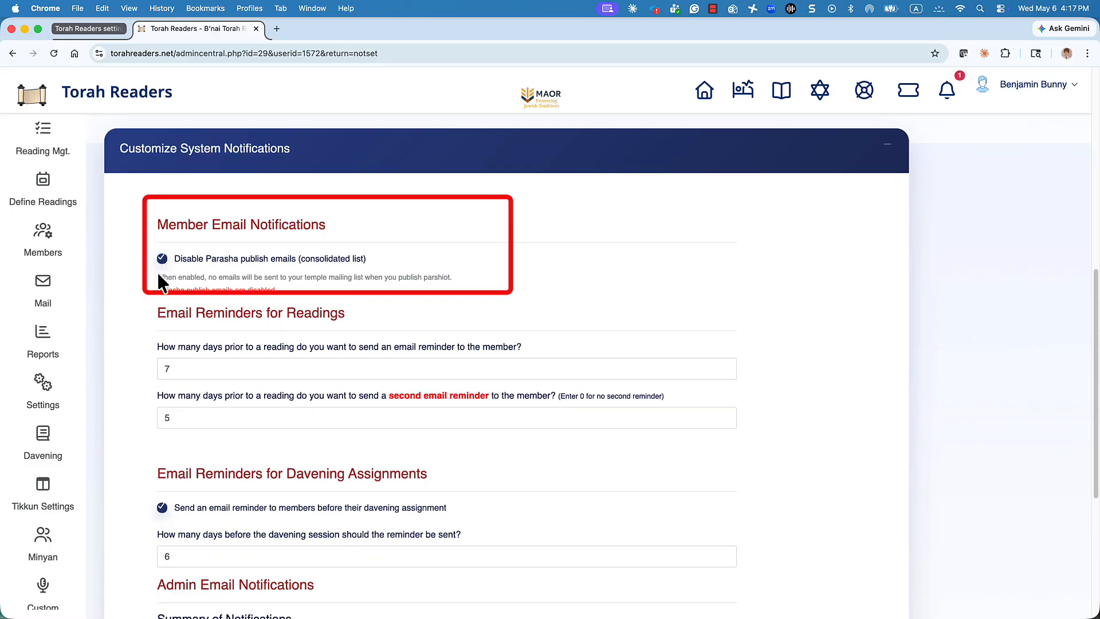
left_click(205, 261)
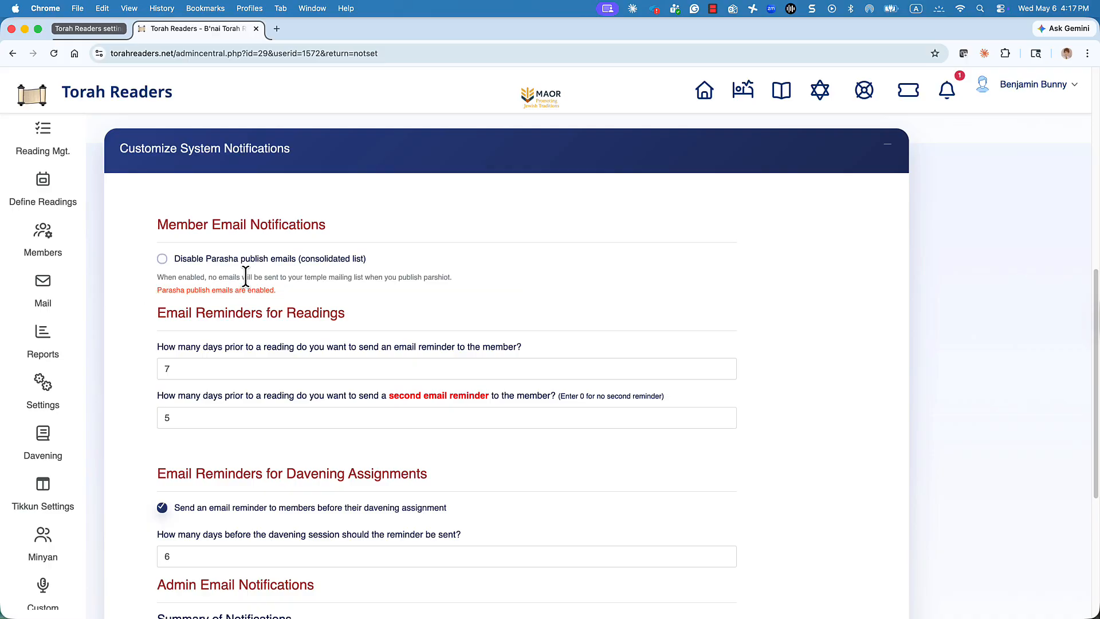
- Set the first email reminder for readings to 10 days before and the second reminder to 6 days before
scroll(217, 314, "down", 1)
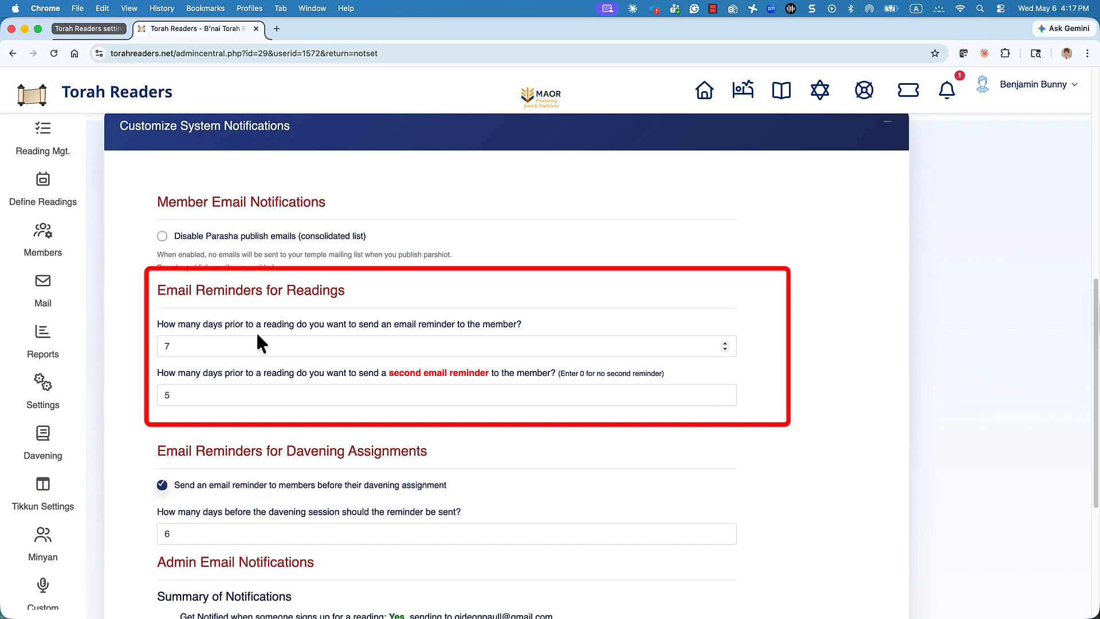
left_click(724, 344)
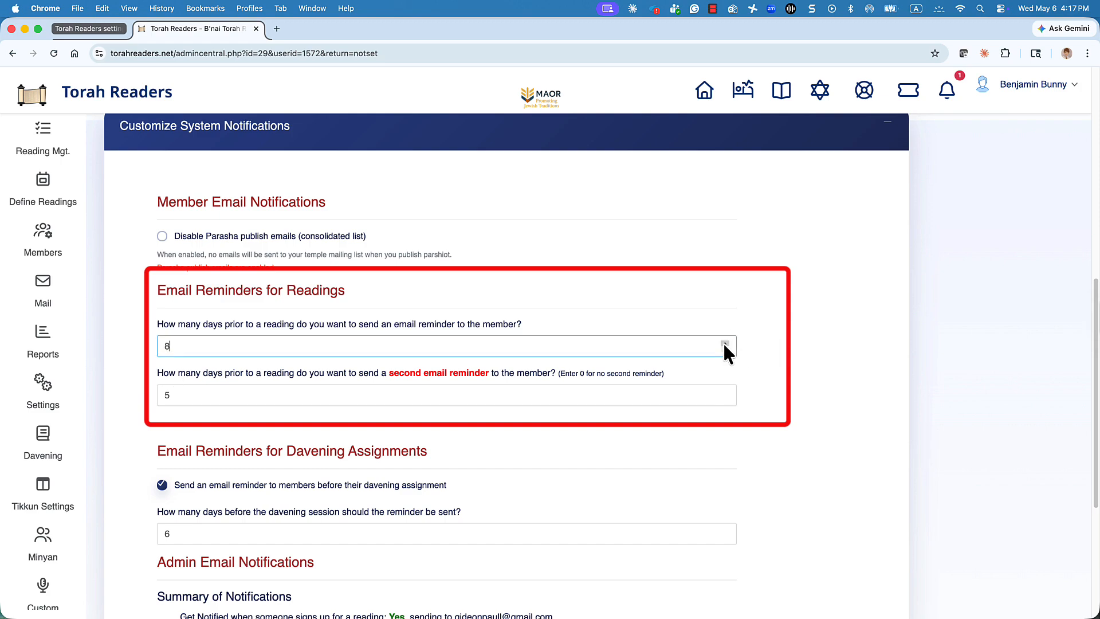
left_click(725, 344)
left_click(213, 394)
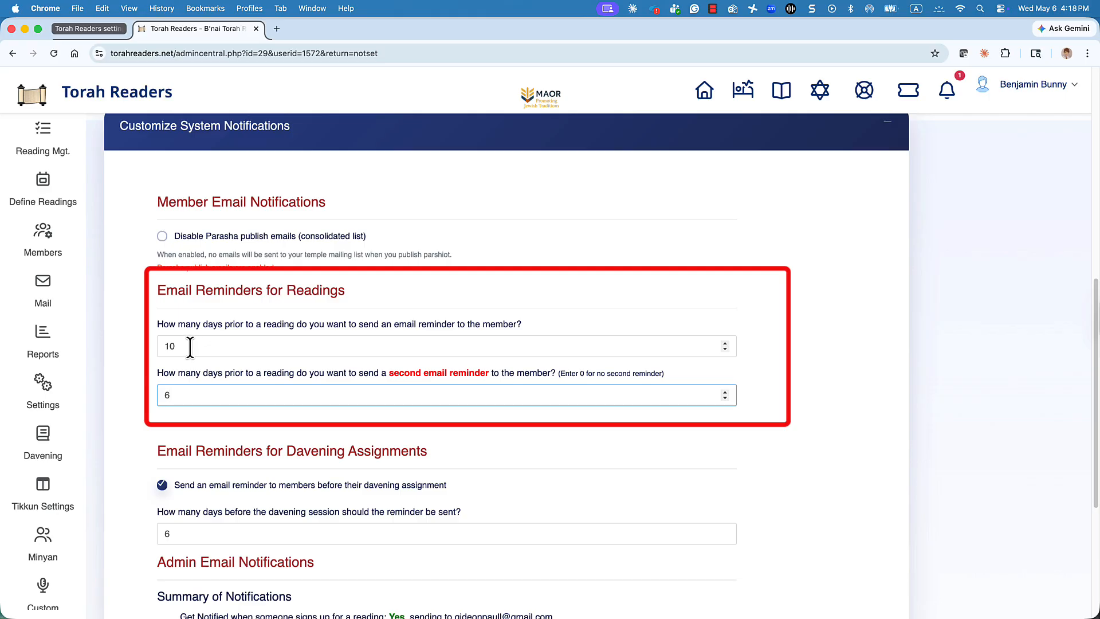
left_click_drag(192, 347, 149, 355)
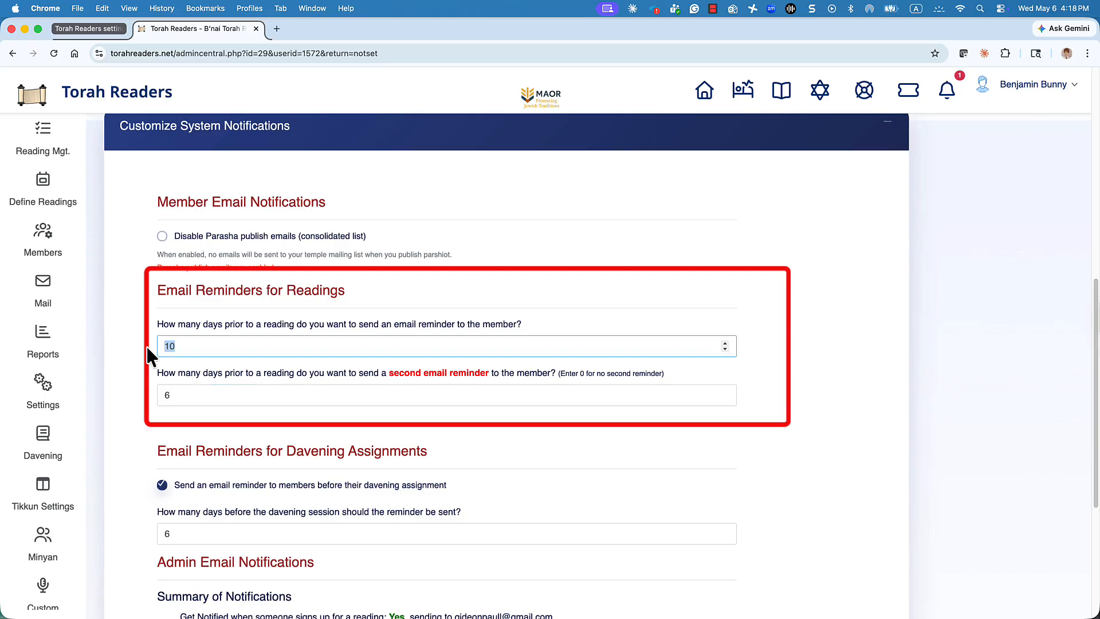
left_click(206, 347)
- Set the second reading reminder to 0 days and return it to 6 days
left_click_drag(201, 391, 171, 393)
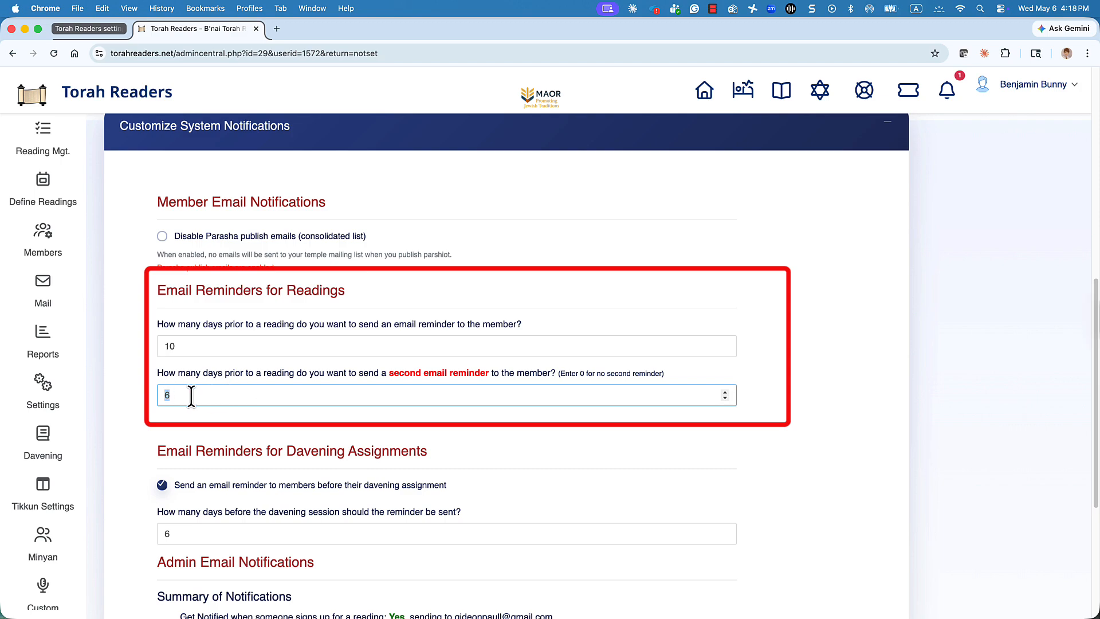
type("0")
left_click(193, 425)
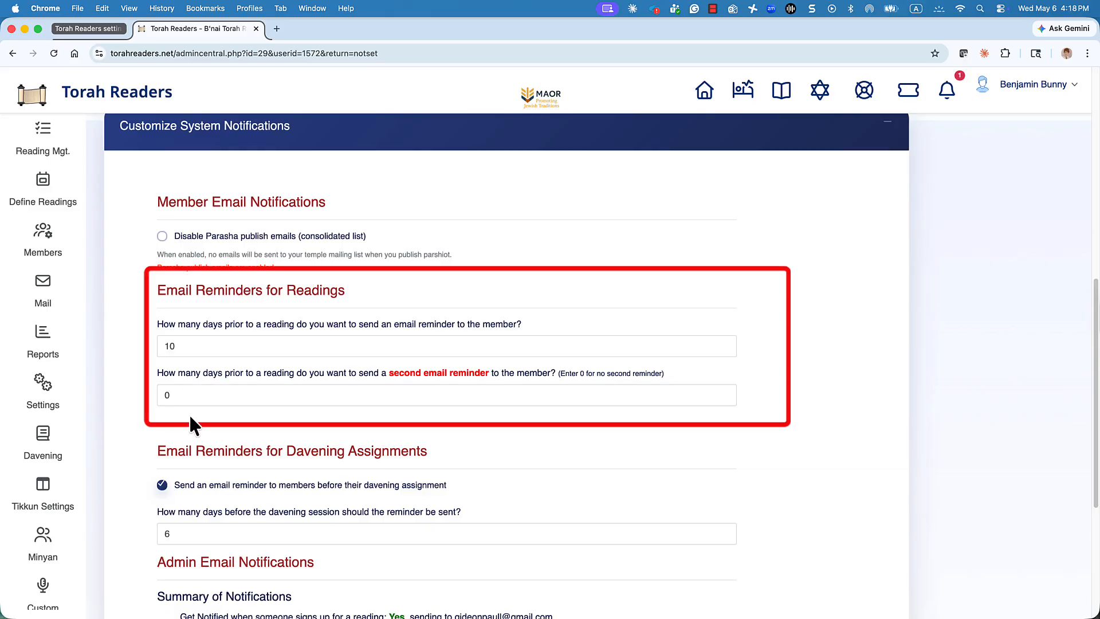
mouse_move(208, 400)
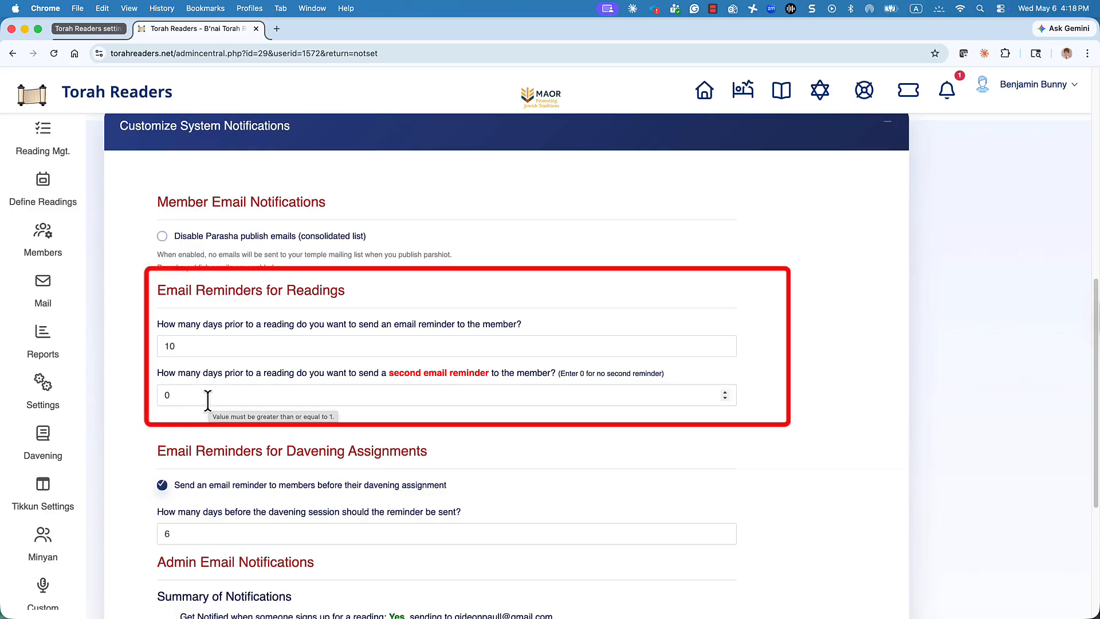
double_click(162, 395)
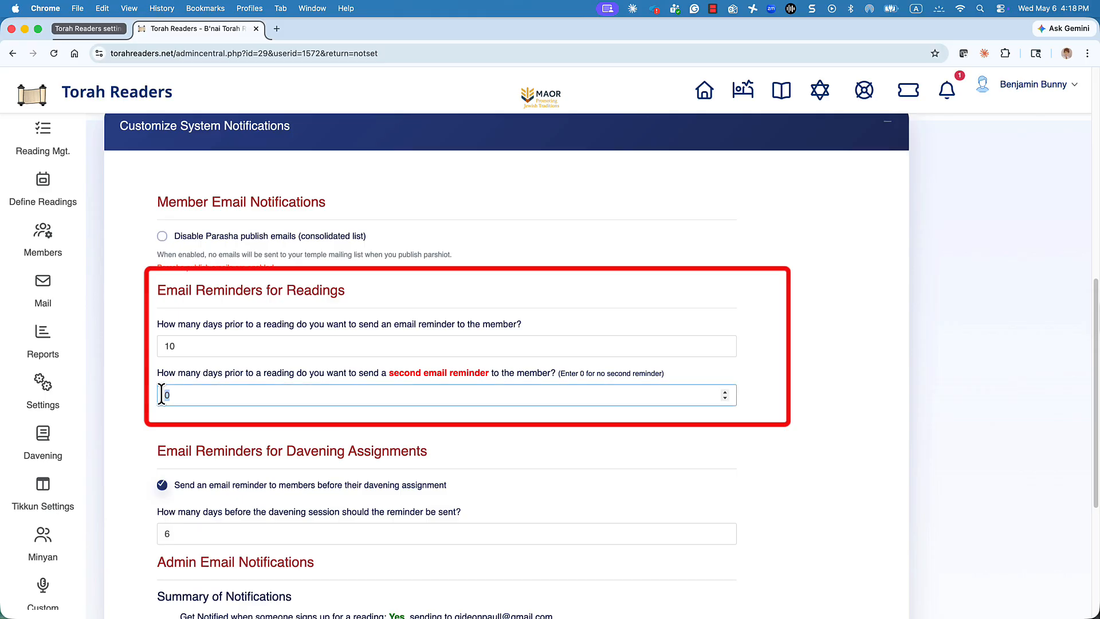
type("6")
left_click(203, 430)
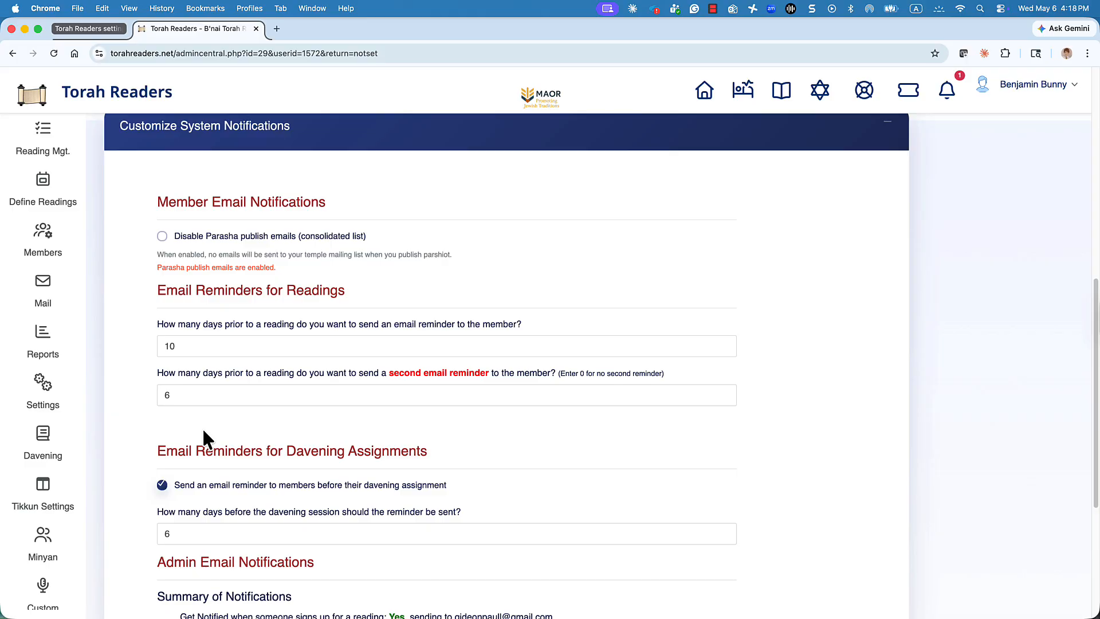
- Turn the email reminder for davening assignments off and on again, and go to its number-of-days value
scroll(203, 433, "down", 5)
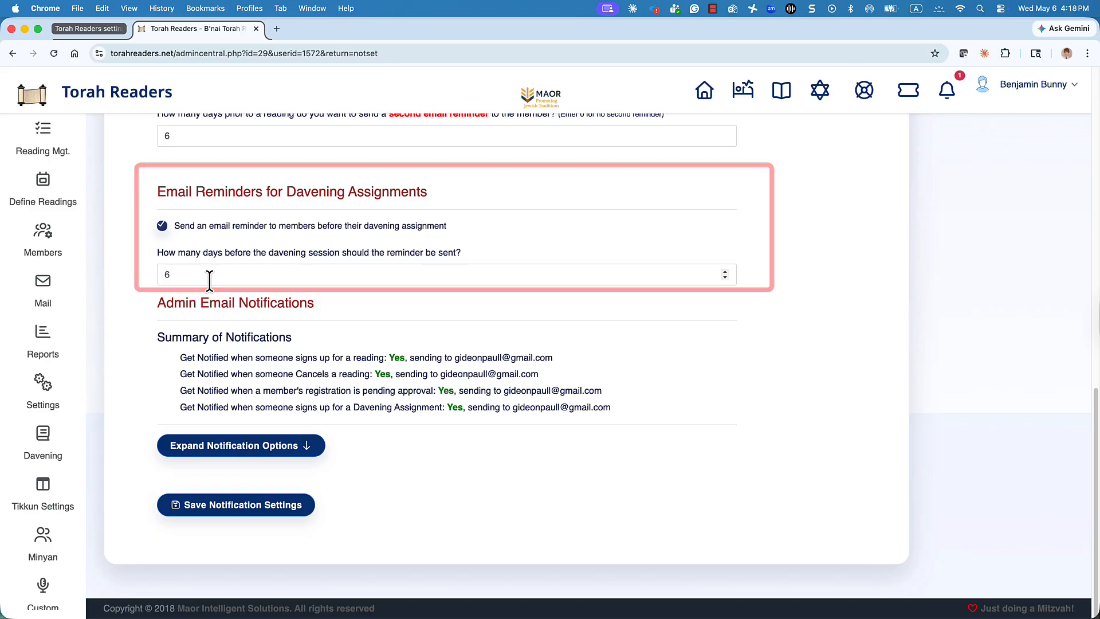
left_click(162, 225)
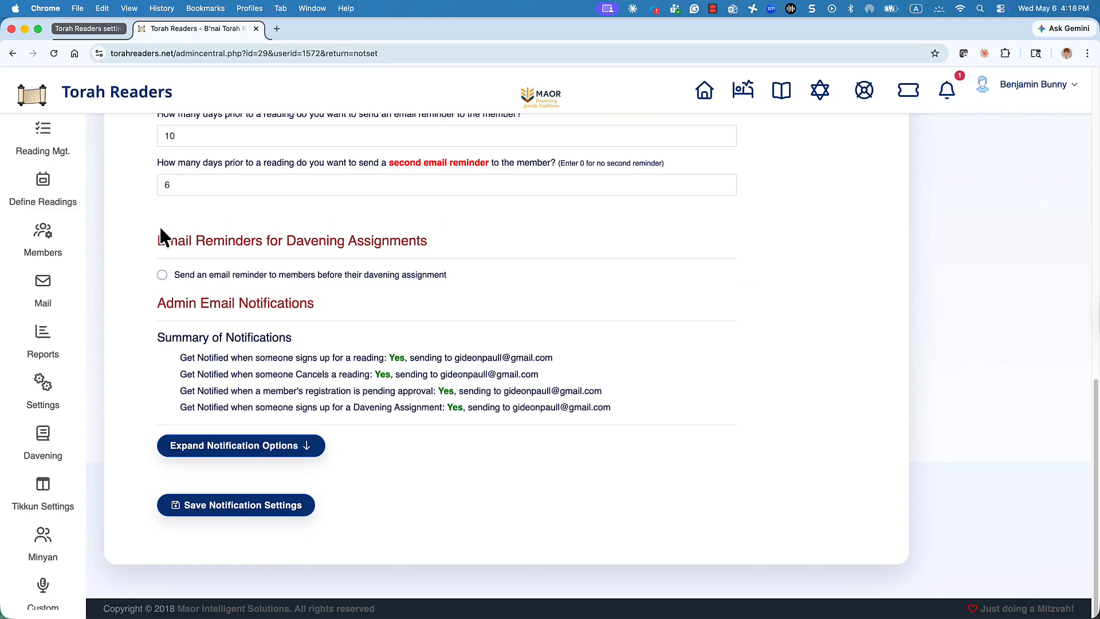
left_click(162, 275)
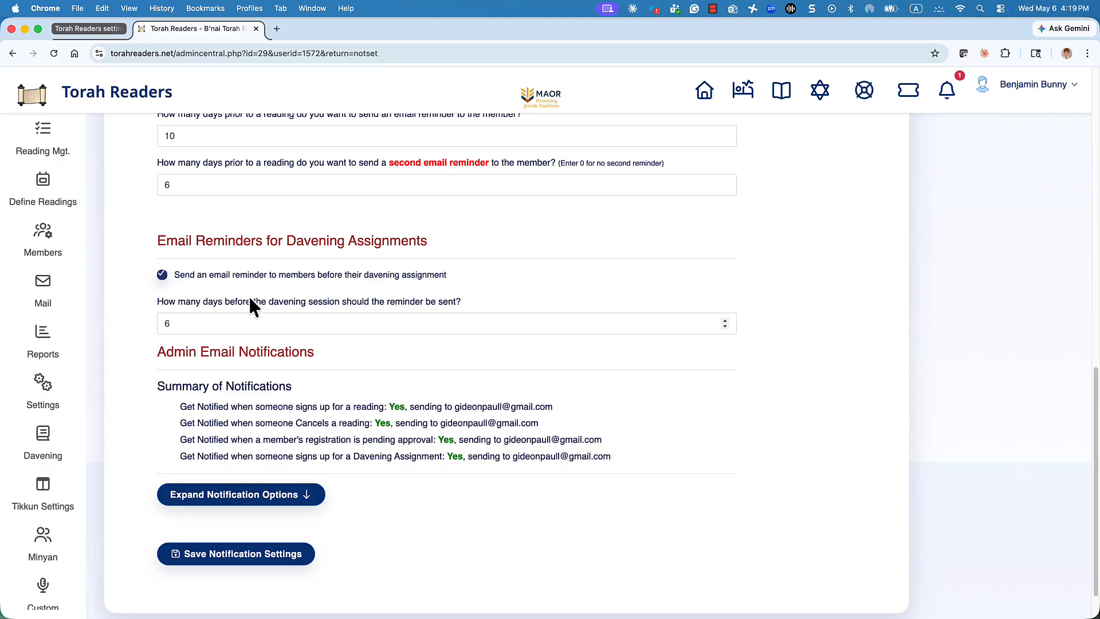
left_click(170, 323)
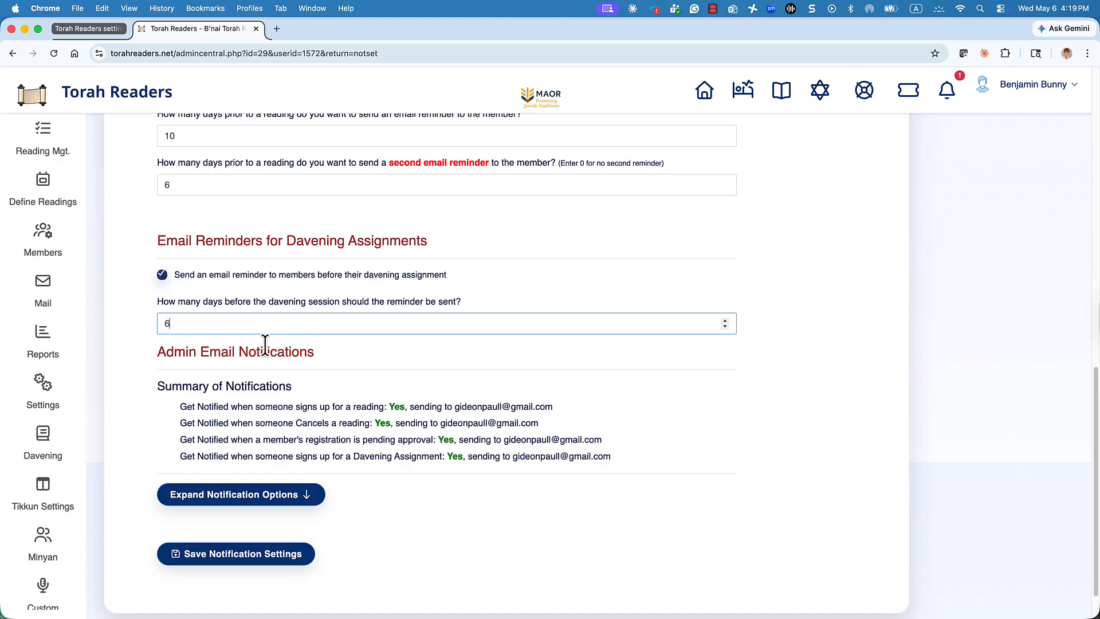
- Expand the admin notification options and review the summary lines for pending member registrations and davening assignment sign-ups
scroll(265, 344, "down", 1)
scroll(265, 344, "down", 2)
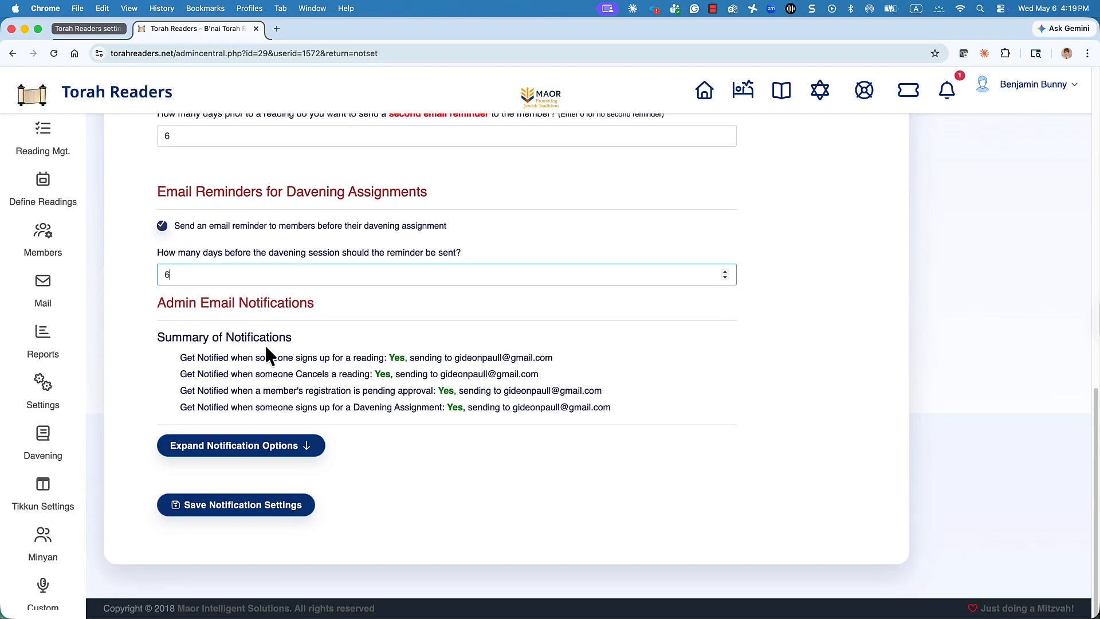
left_click(264, 451)
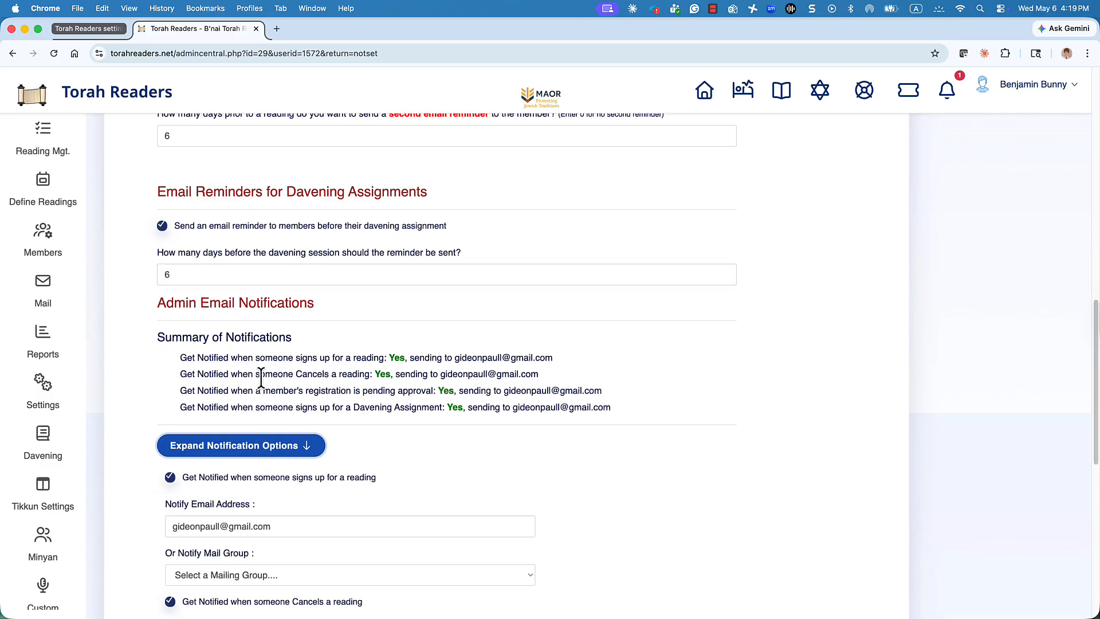
scroll(241, 361, "down", 2)
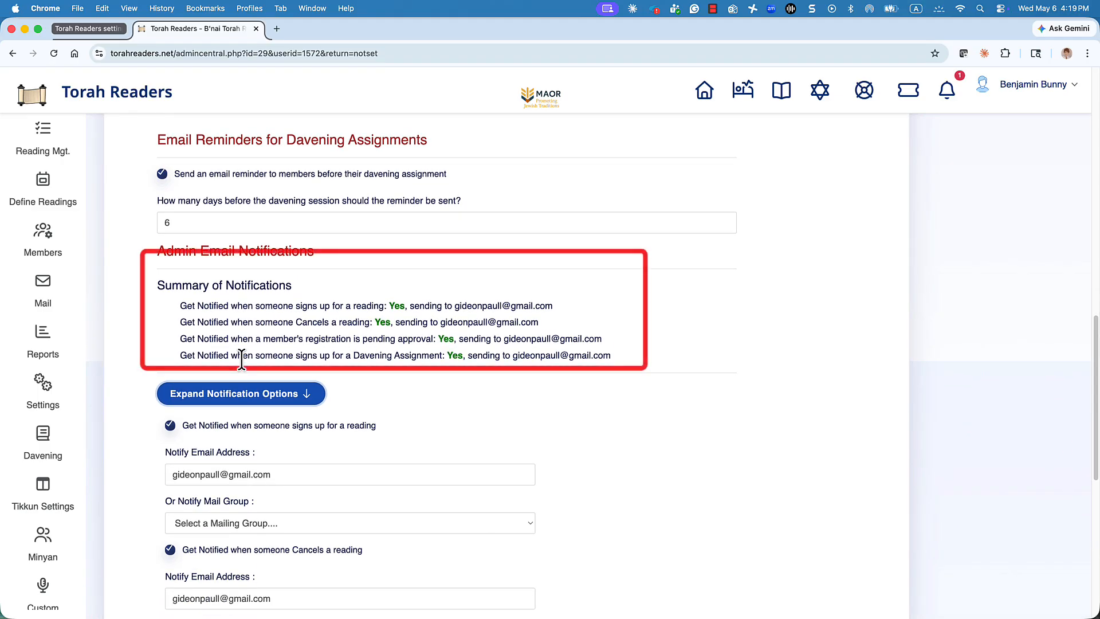
scroll(248, 350, "down", 1)
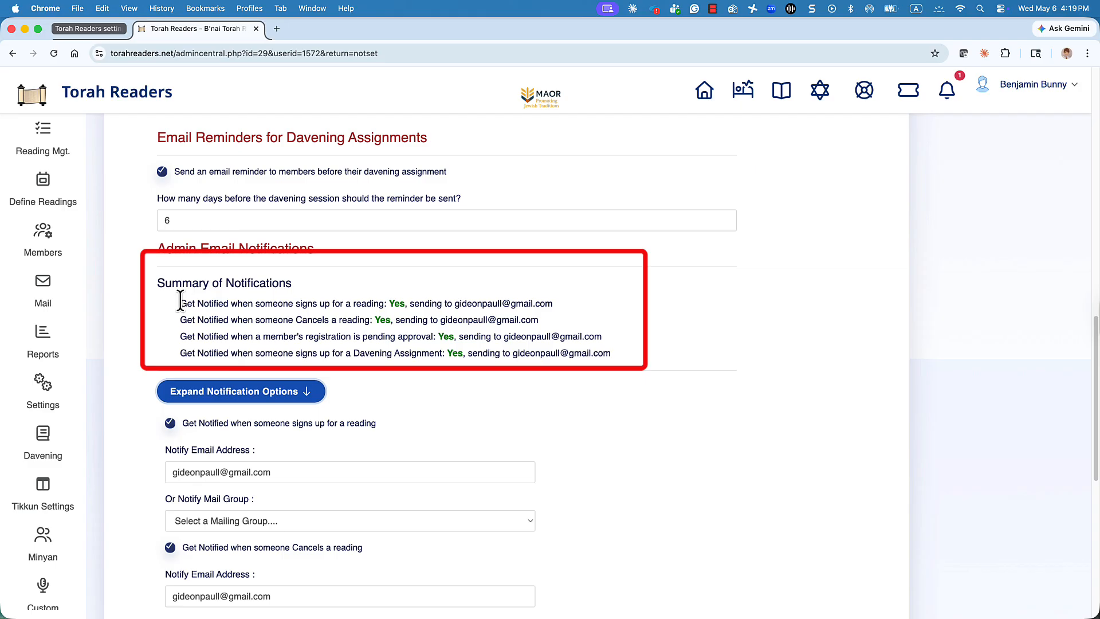
left_click_drag(180, 337, 635, 342)
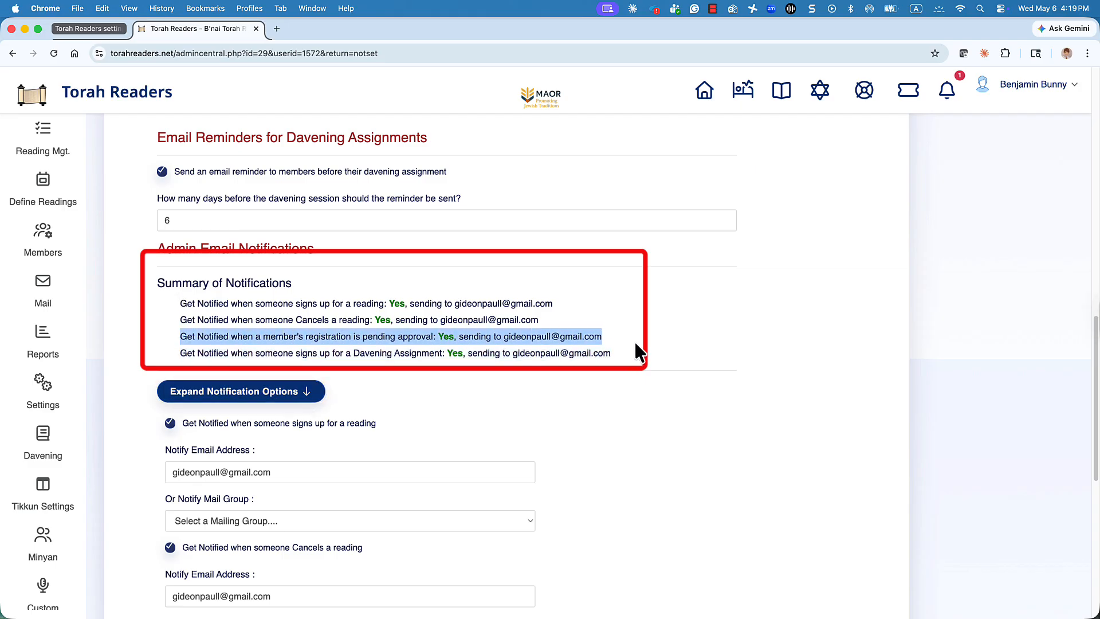
left_click_drag(180, 353, 609, 355)
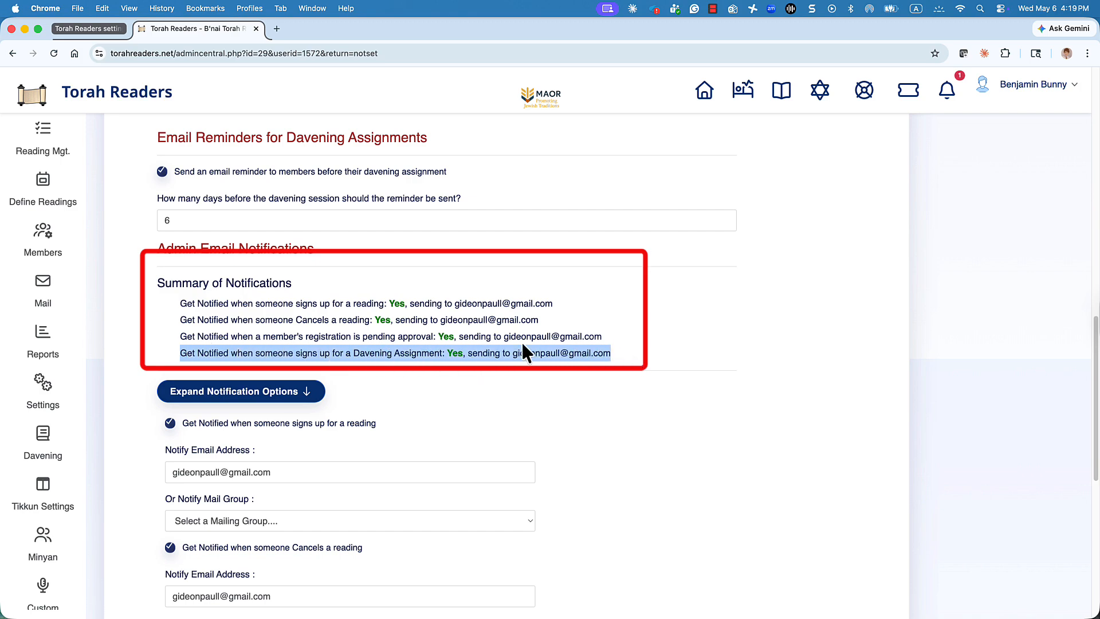
left_click(270, 353)
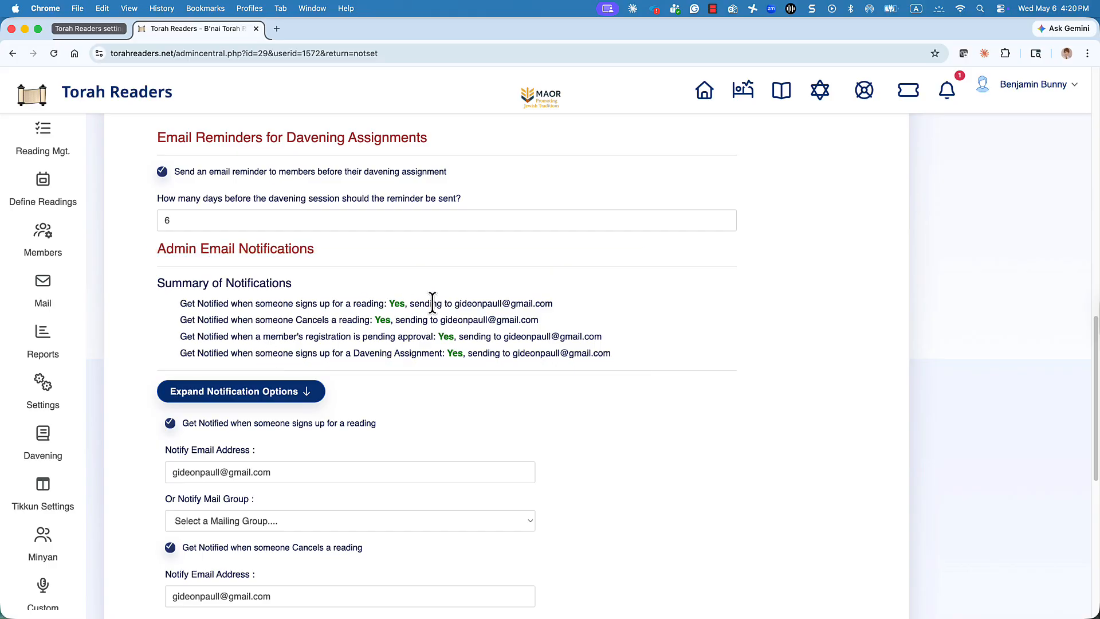
- Turn off the admin notification for member registrations pending approval
scroll(326, 453, "down", 5)
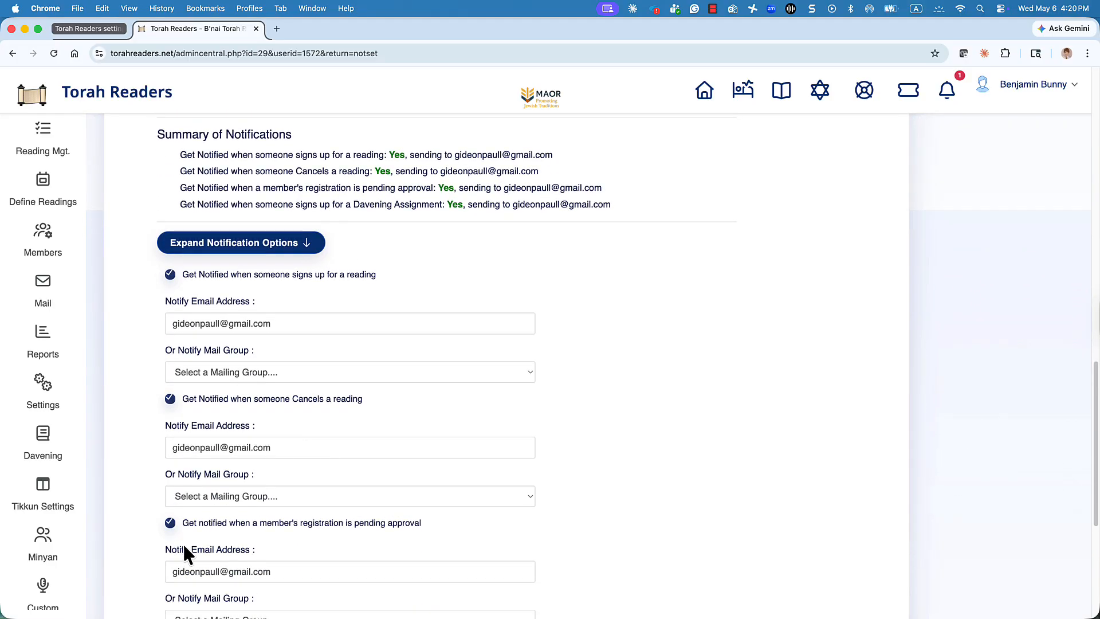
left_click(171, 525)
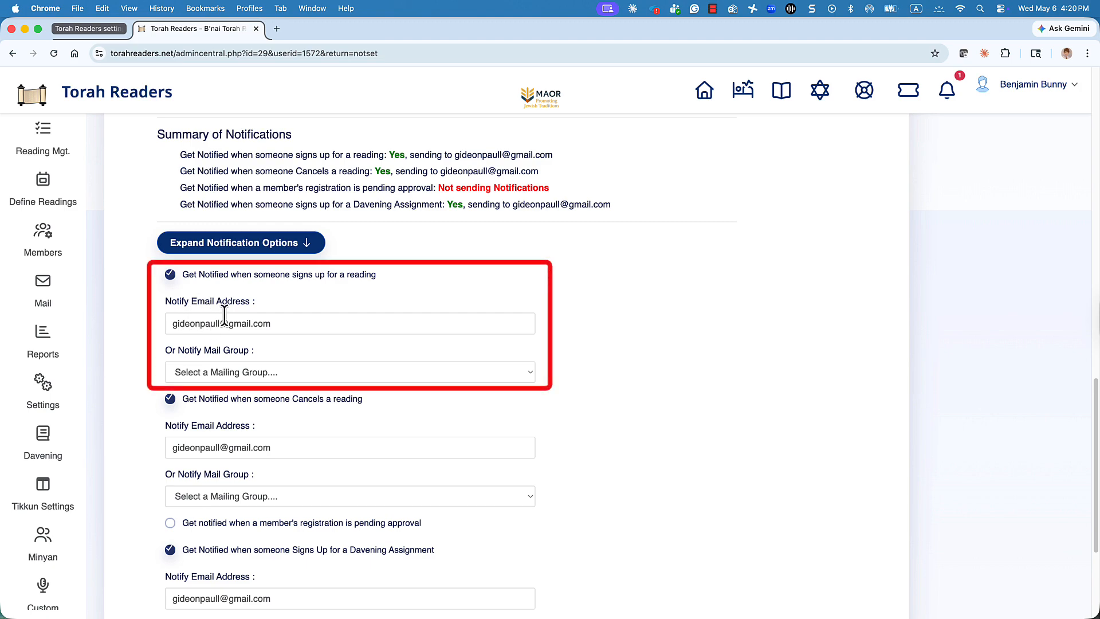
- Look at the available mail groups and the notify email address for reading sign-up notifications, keeping both as they are
left_click(216, 373)
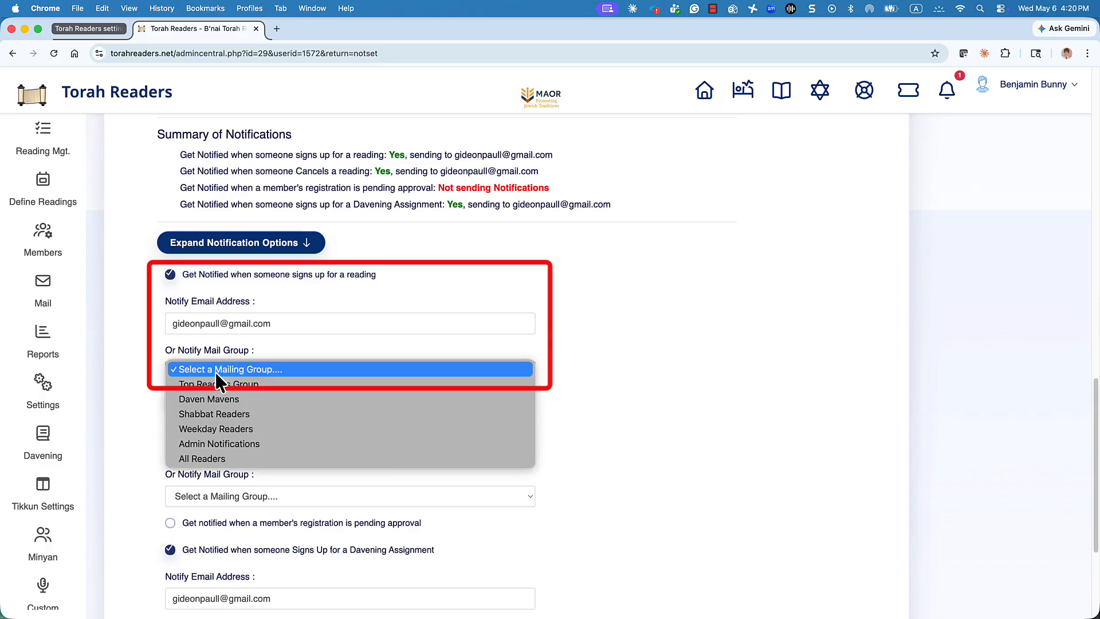
left_click(215, 369)
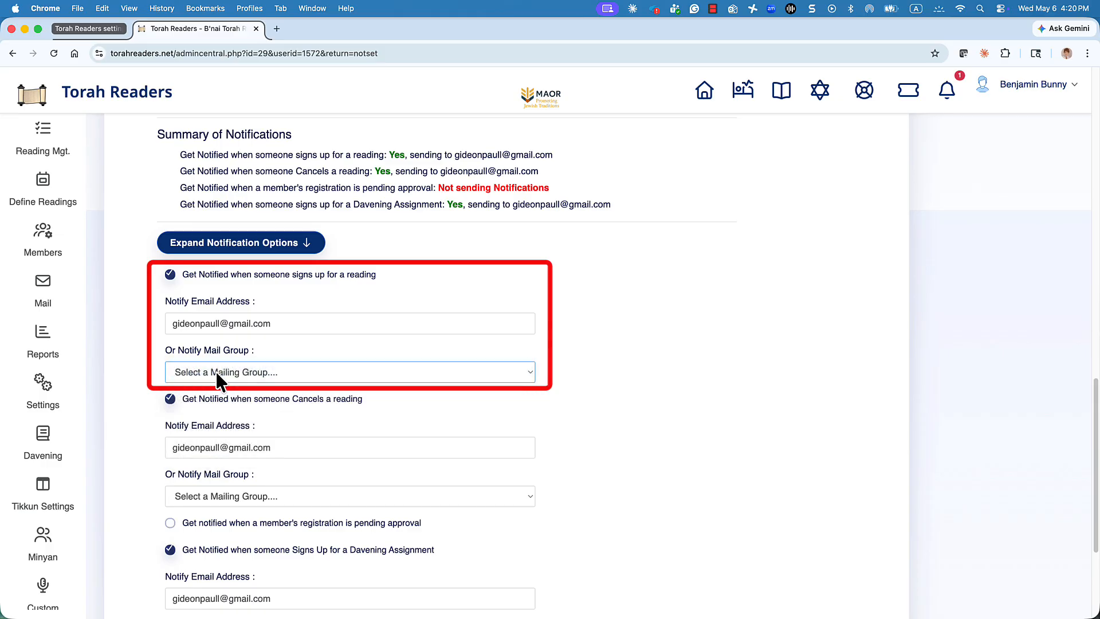
left_click(171, 323)
left_click_drag(172, 323, 285, 325)
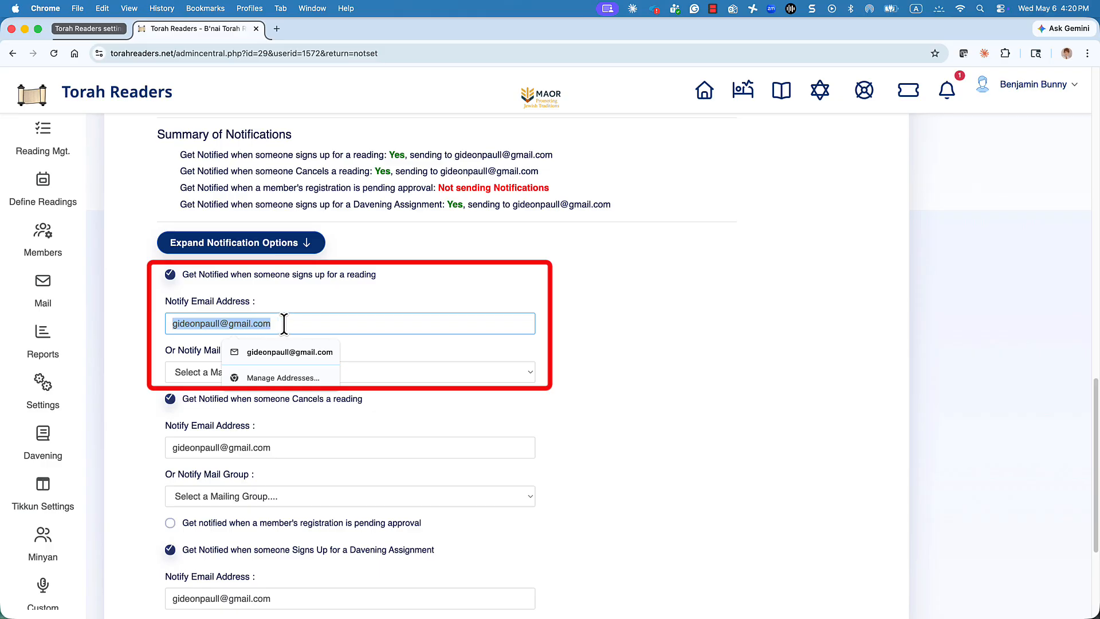
left_click(285, 325)
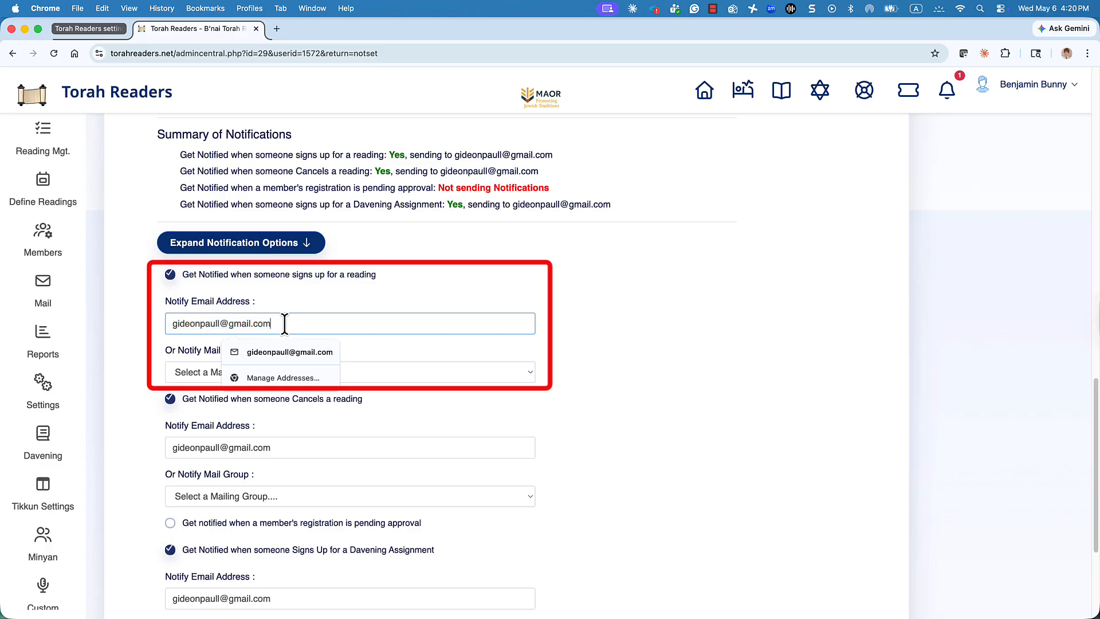
- Route the reading sign-up notifications to the Admin Notifications mail group instead of a single email address
left_click(180, 373)
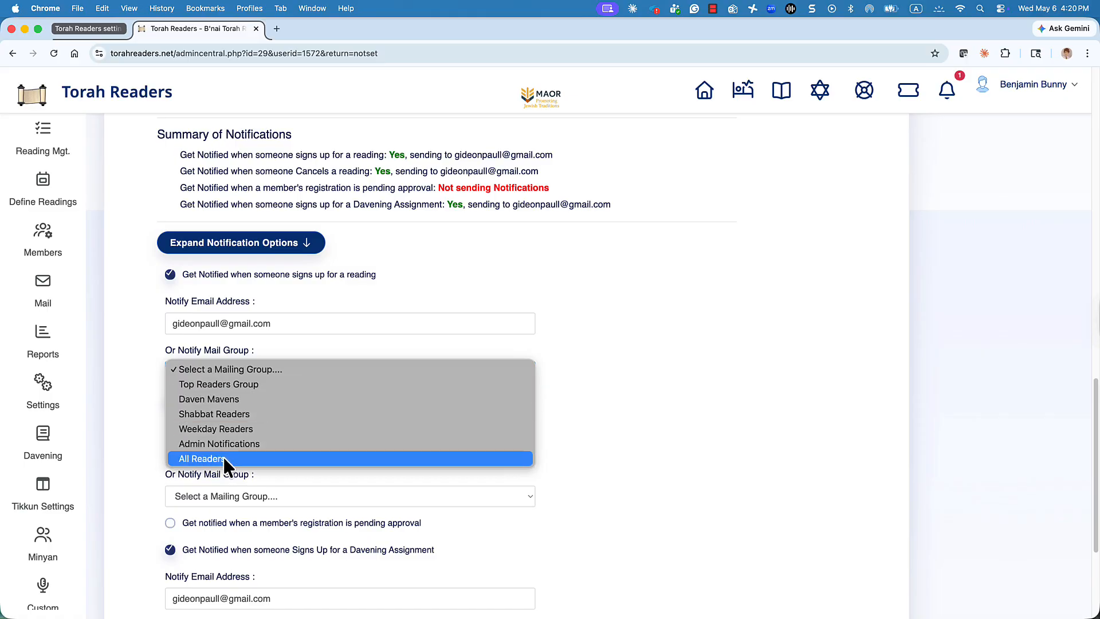
left_click(276, 446)
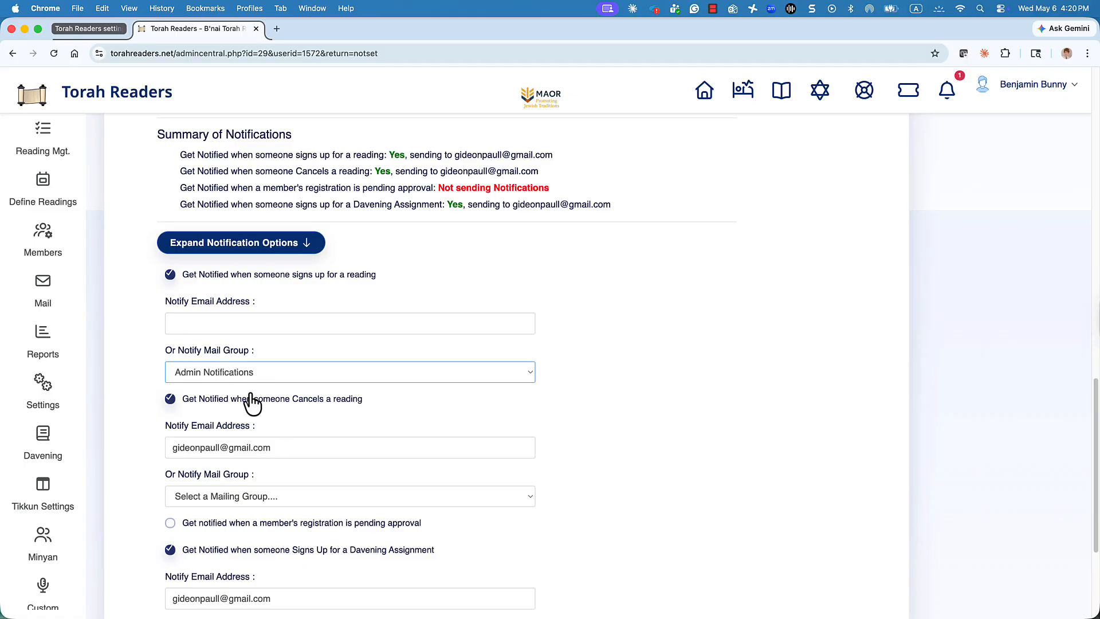
left_click(262, 372)
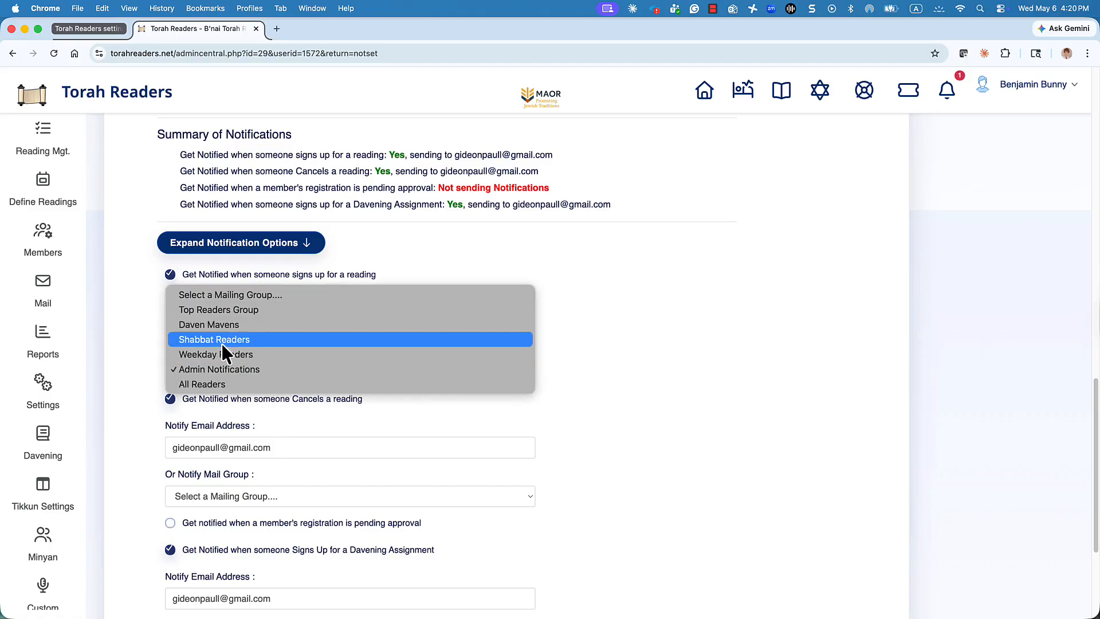
left_click(228, 296)
left_click(235, 372)
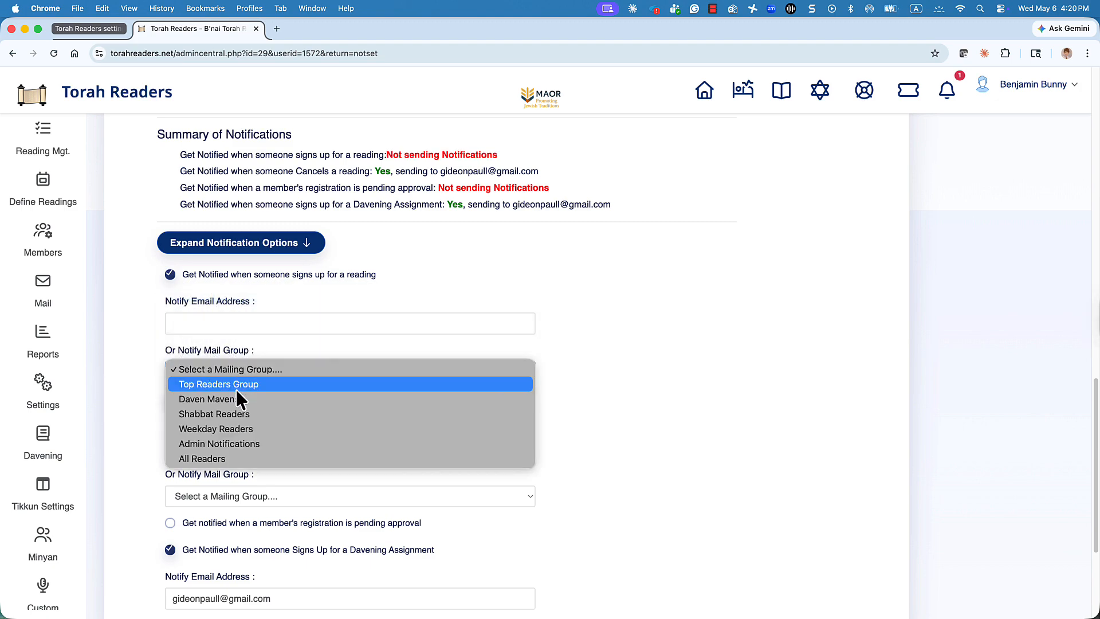
left_click(252, 444)
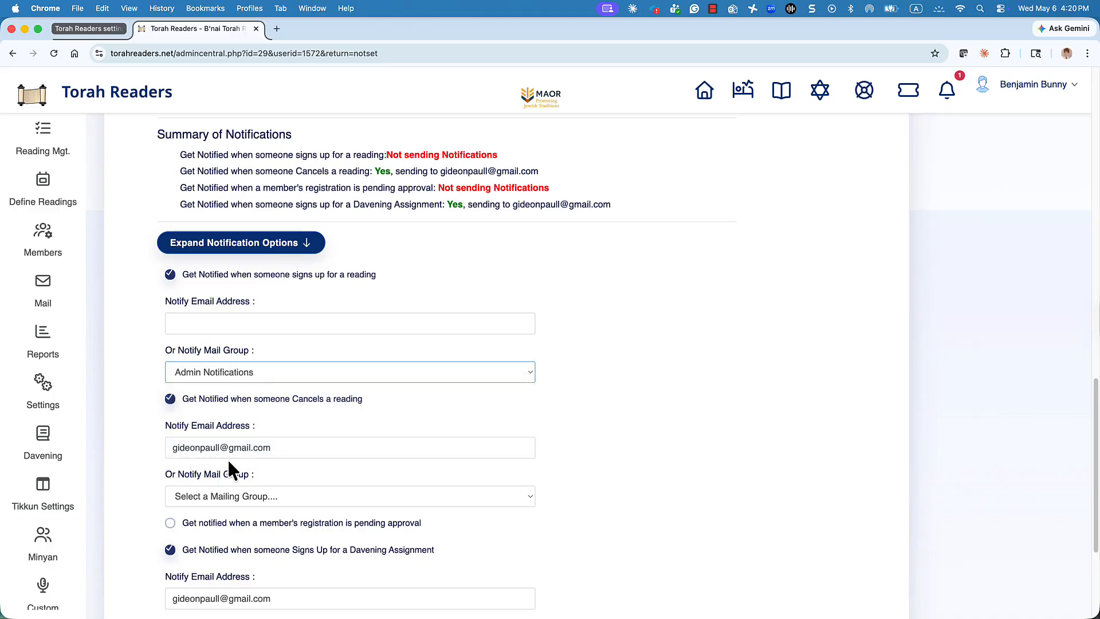
- Look at the mail groups available for reading cancellation notifications without choosing one
scroll(228, 459, "down", 3)
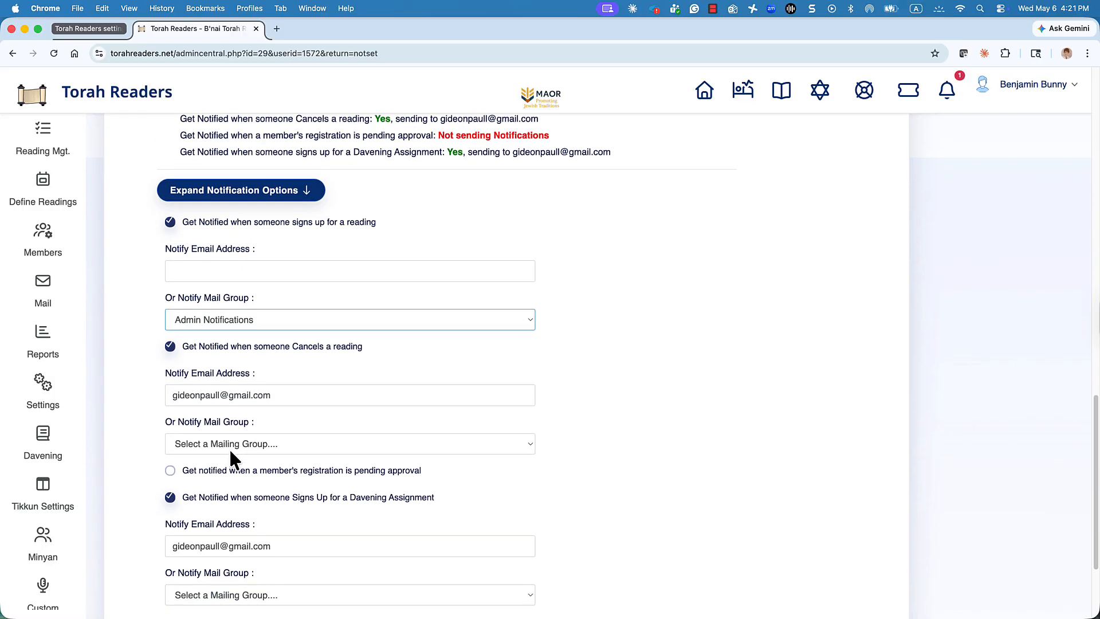
scroll(230, 453, "down", 2)
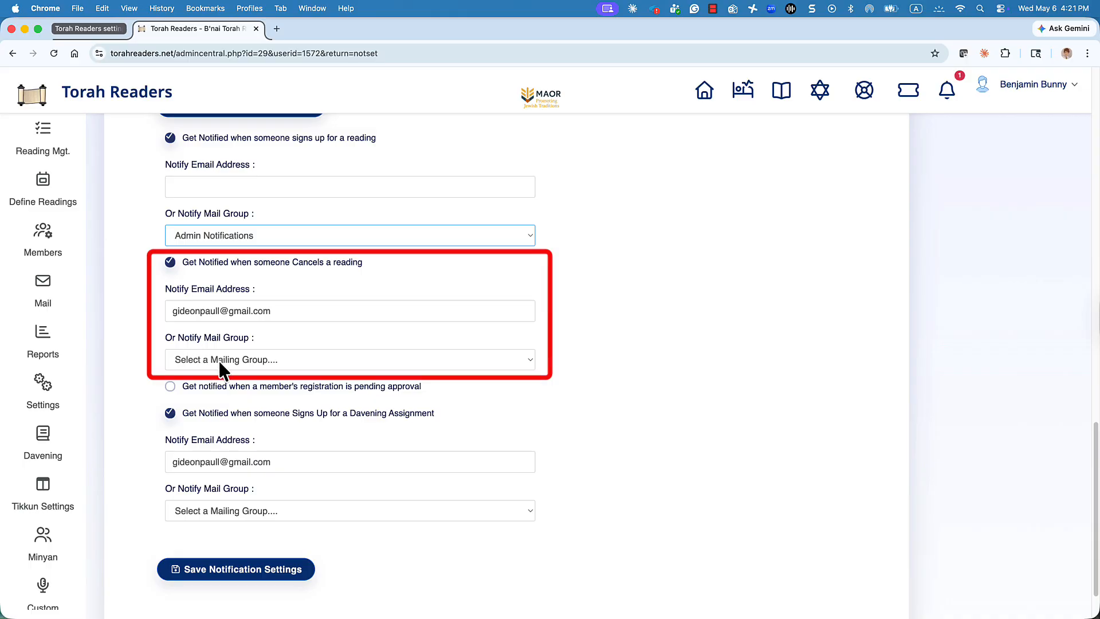
left_click(242, 360)
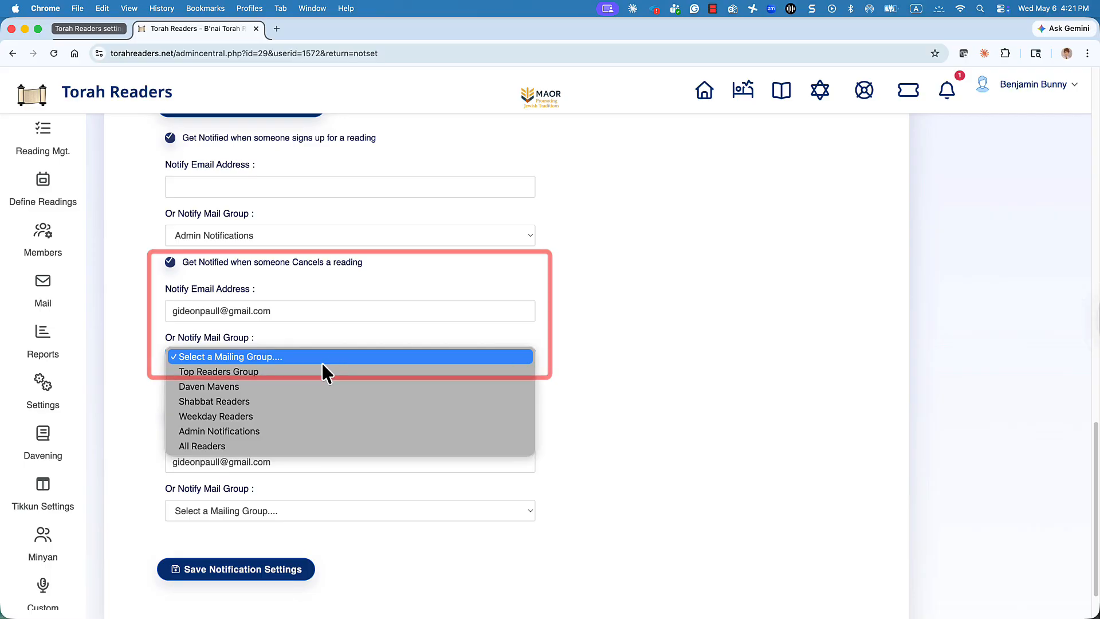
left_click(354, 339)
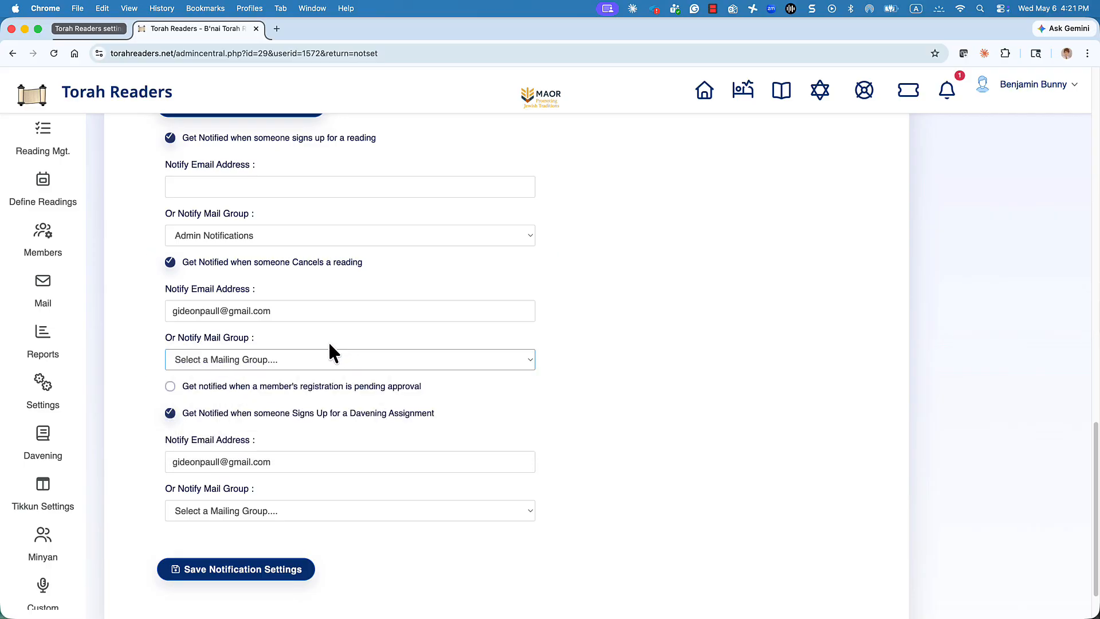
- Turn on the notification for member registrations pending approval to view its recipient options, and turn it off again
left_click(171, 387)
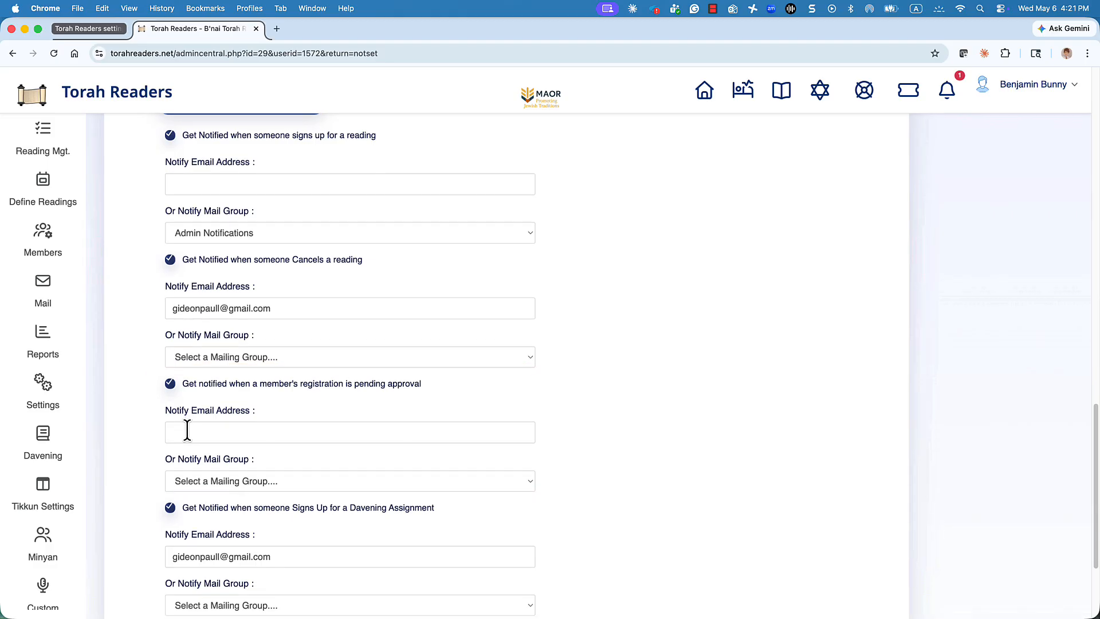
scroll(187, 430, "down", 1)
scroll(187, 429, "down", 1)
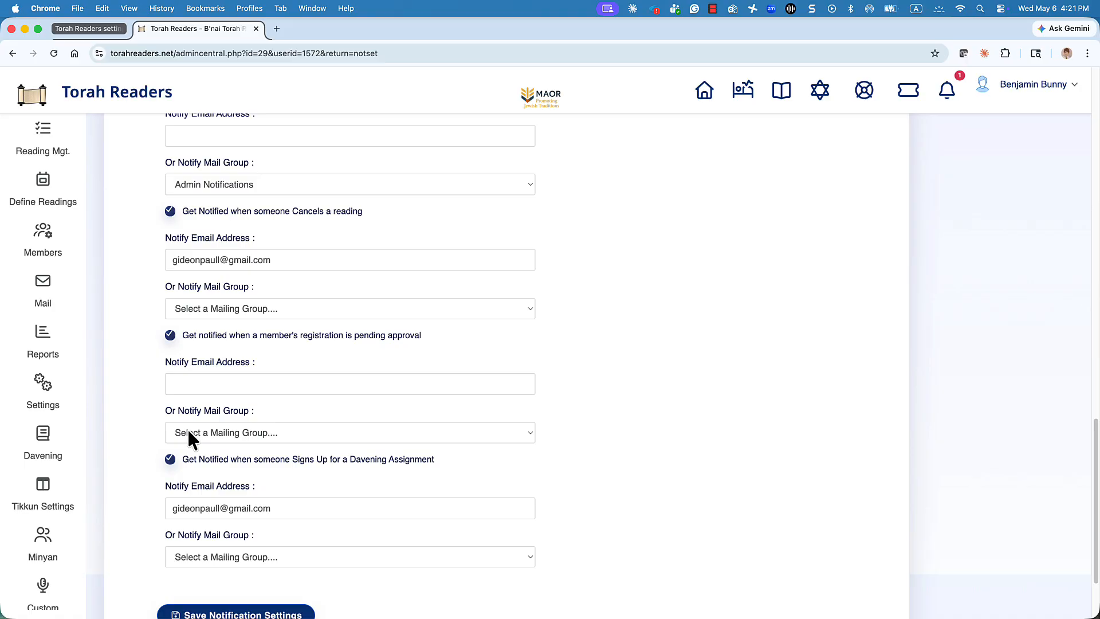
scroll(189, 432, "down", 1)
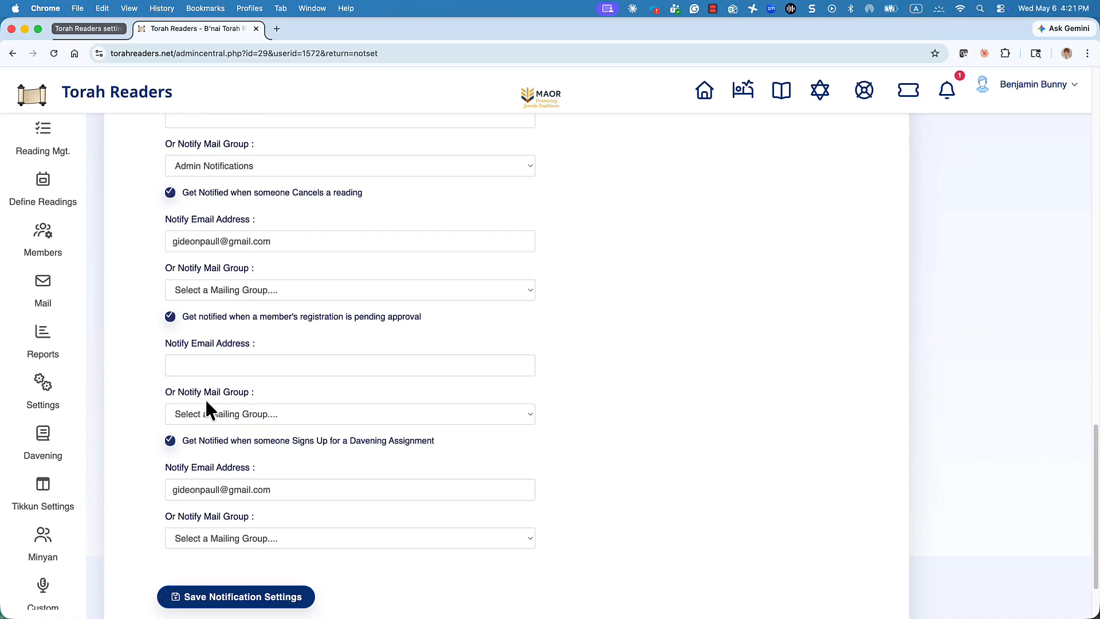
left_click(170, 318)
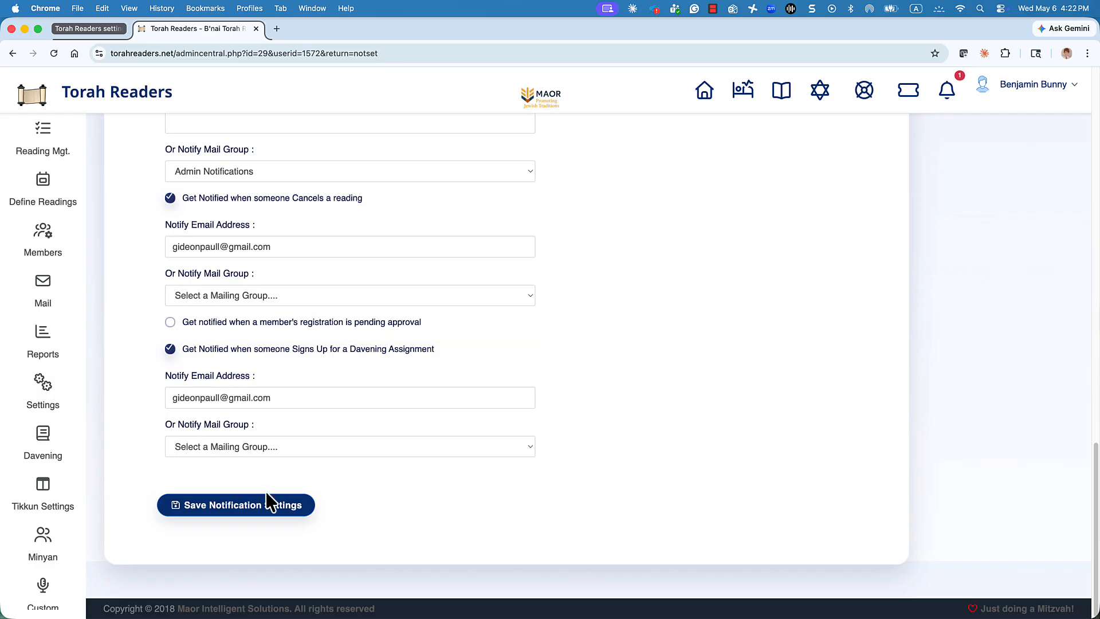
- Save the notification settings, confirm the submission and dismiss the resulting message
left_click(228, 504)
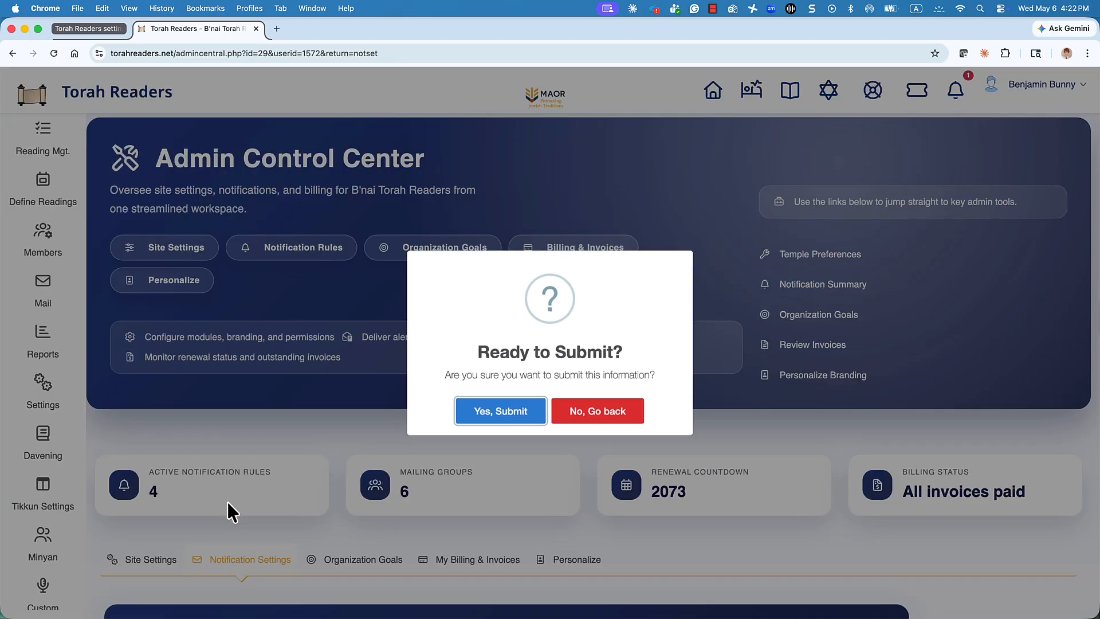
left_click(490, 420)
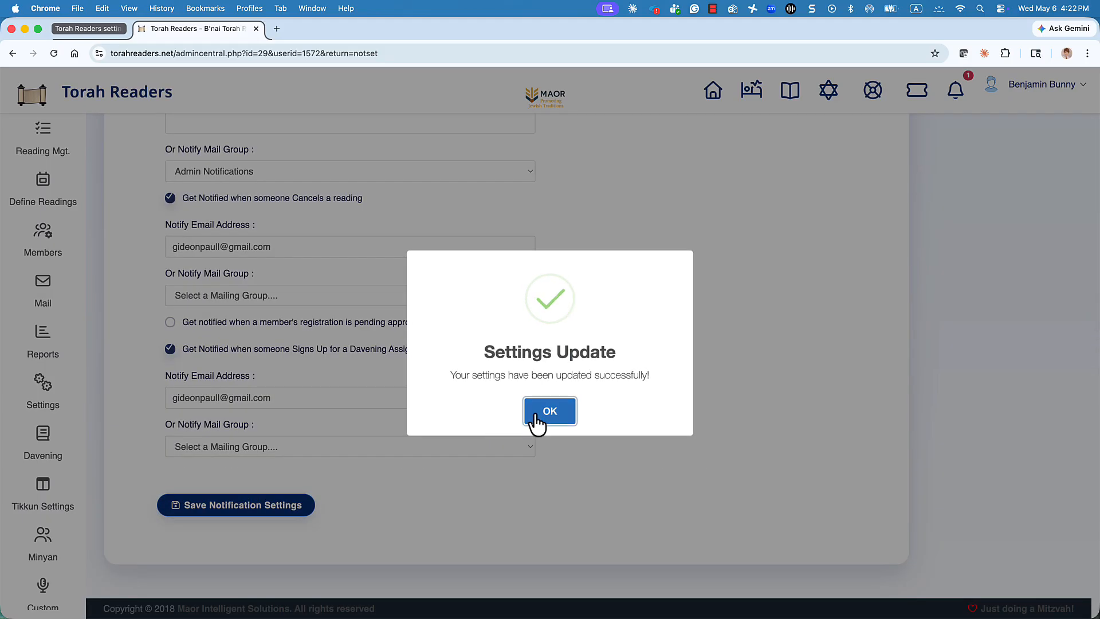
left_click(548, 413)
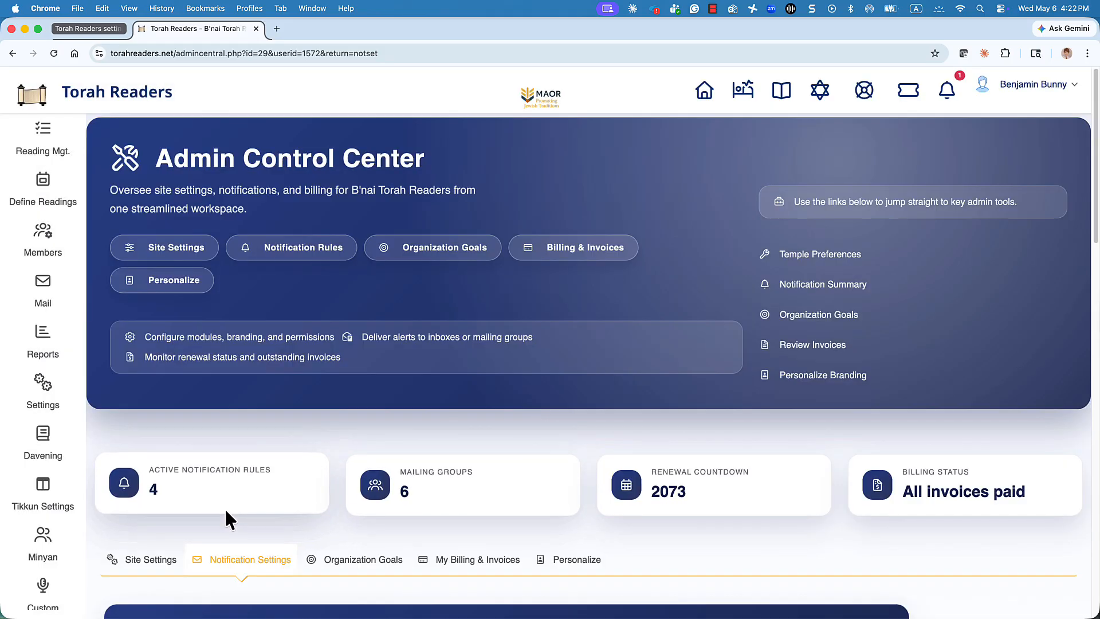
- Go to the Organization Goals section and review the goal form and the list of defined goals
scroll(226, 507, "down", 5)
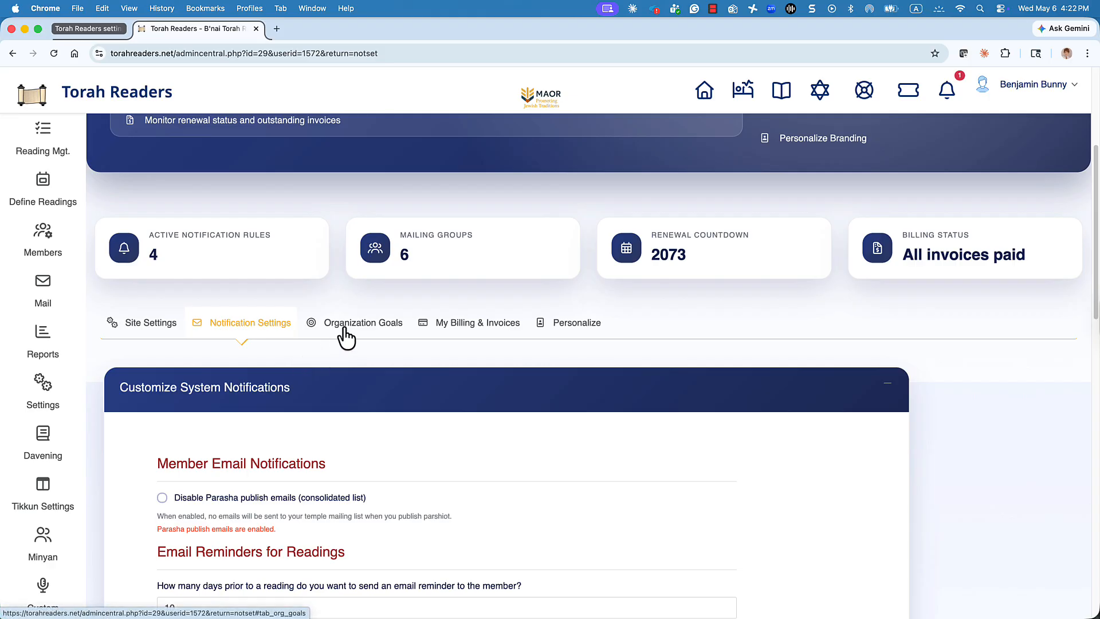
left_click(346, 337)
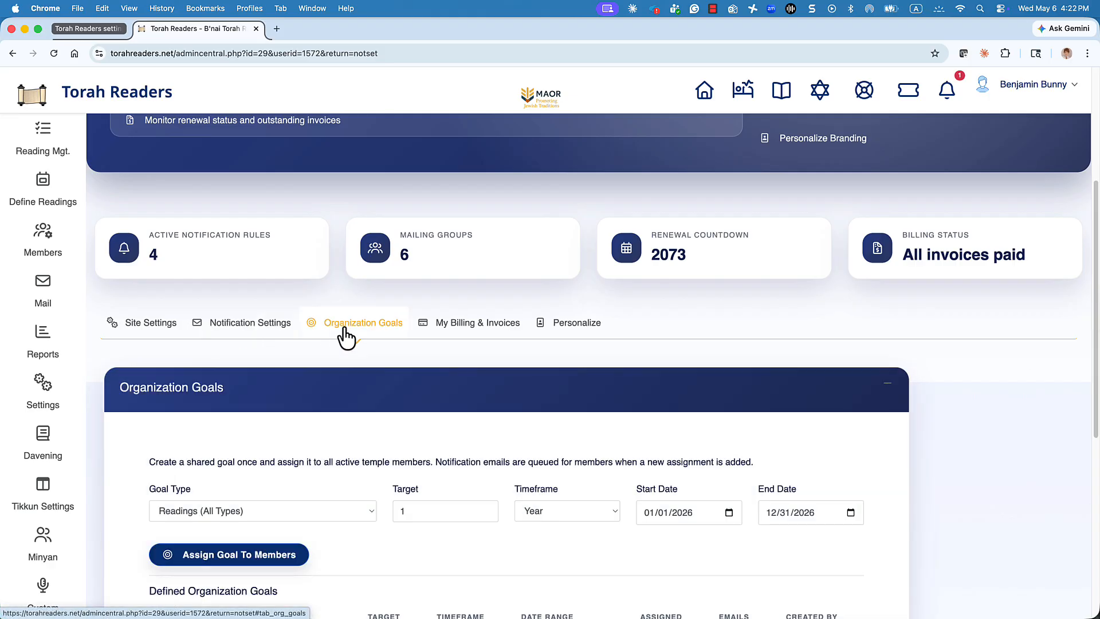
scroll(280, 387, "down", 1)
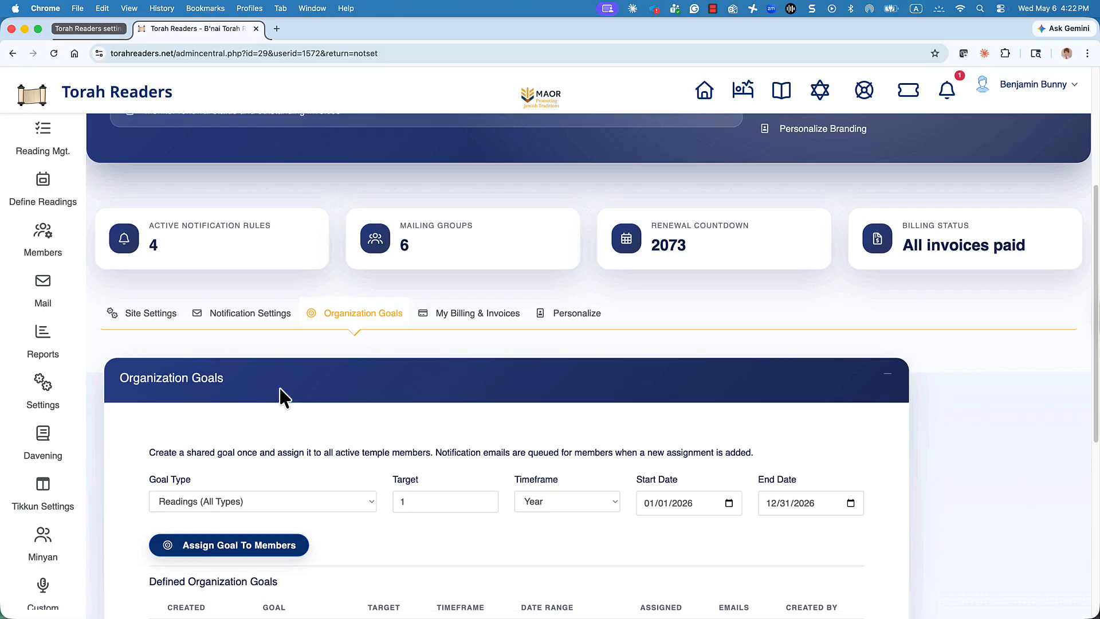
scroll(280, 388, "down", 5)
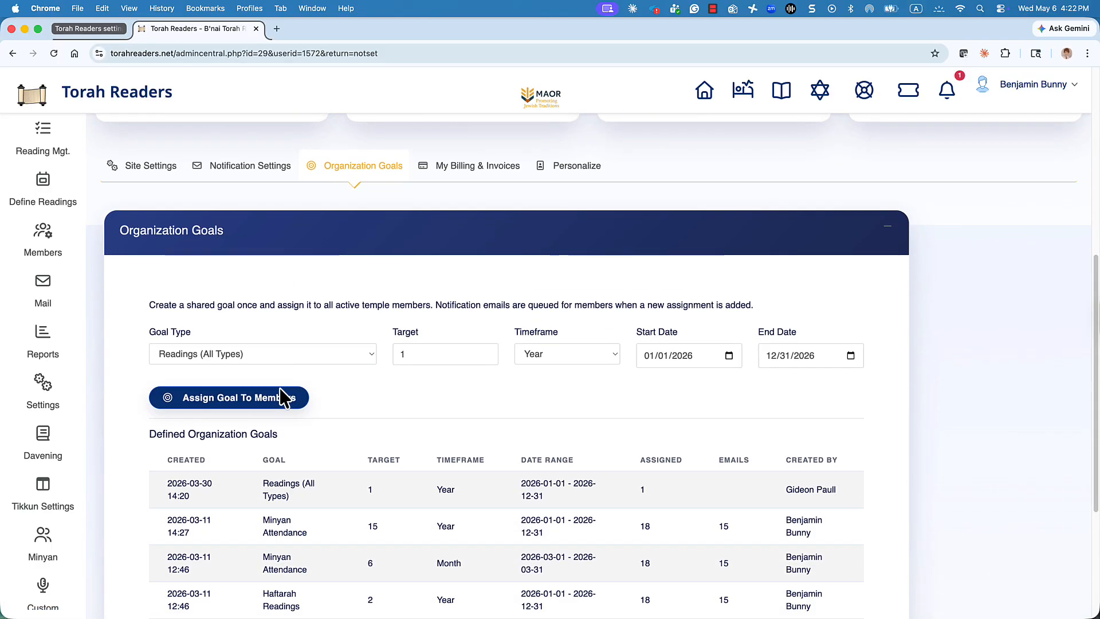
scroll(281, 396, "down", 2)
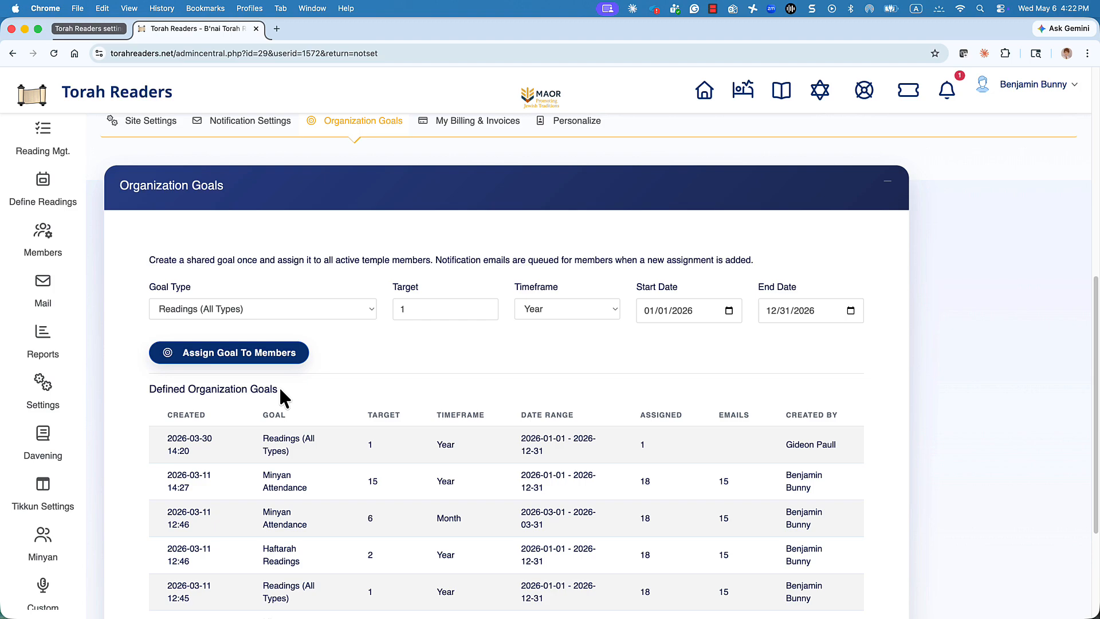
- Define a Holiday Readings goal with a target of 3 and a timeframe of Year
left_click(298, 306)
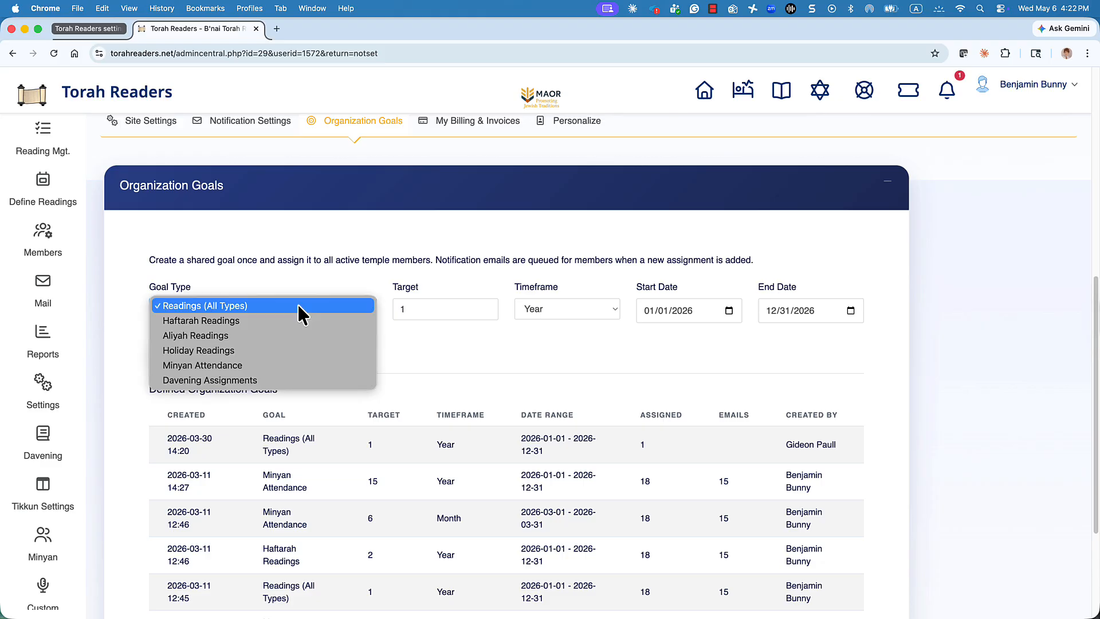
left_click(260, 349)
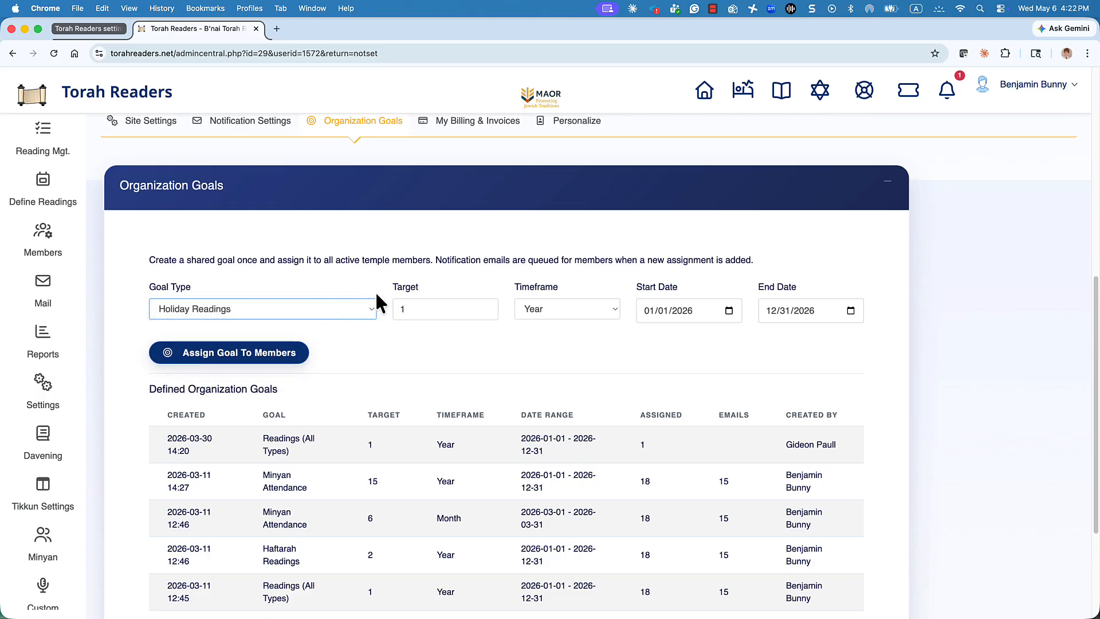
left_click(421, 305)
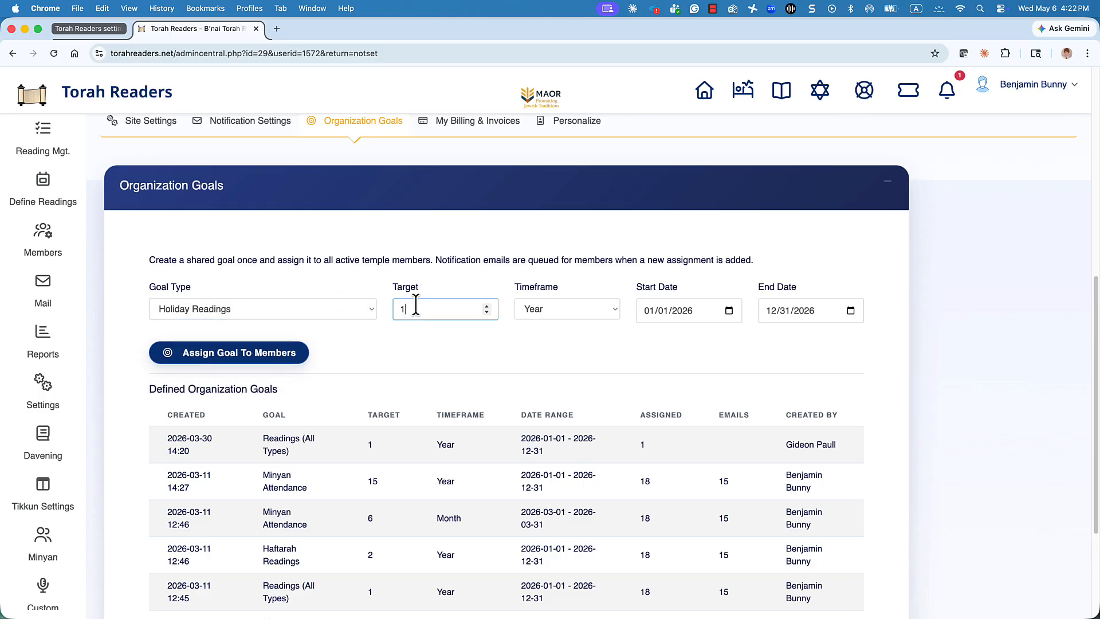
left_click(487, 306)
left_click(602, 308)
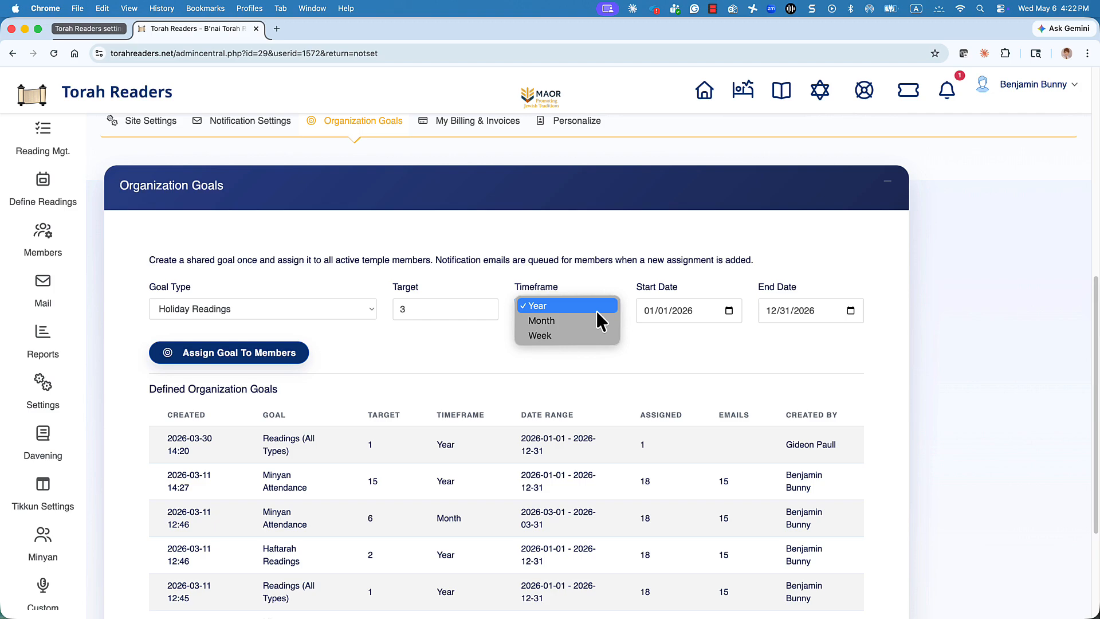
left_click(593, 310)
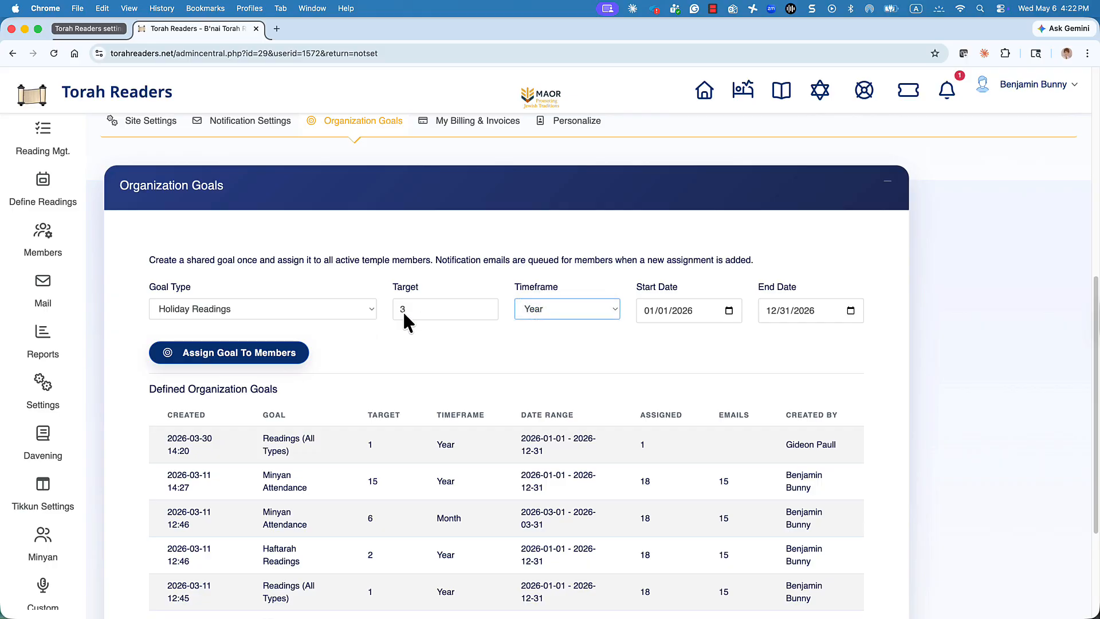
- Review the other goal types and timeframes on offer, keeping Holiday Readings and Year selected
left_click(329, 308)
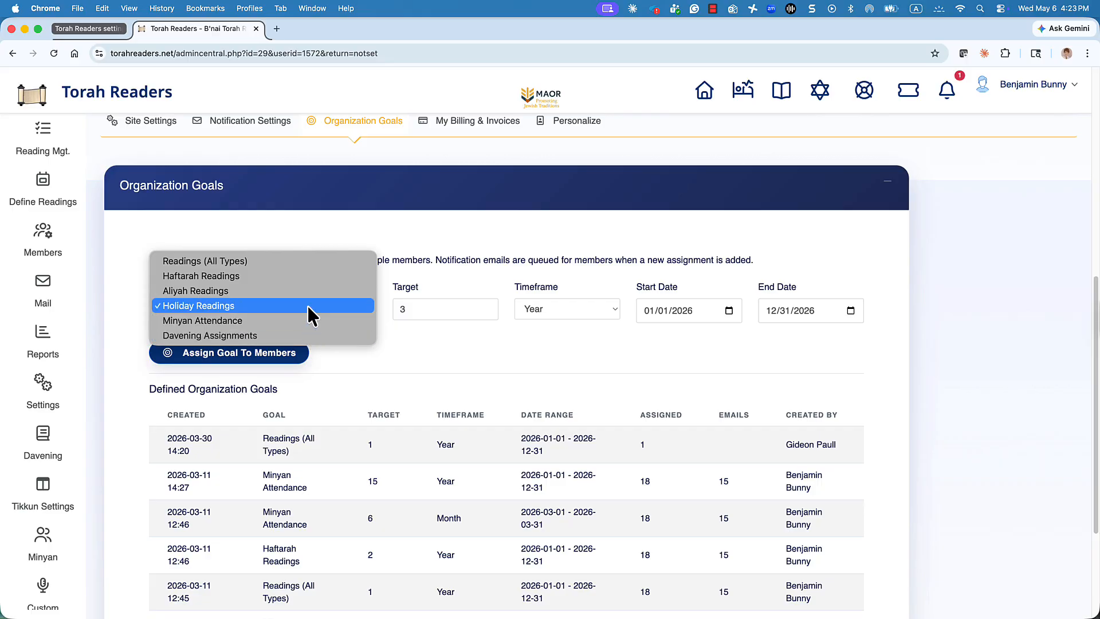
left_click(308, 308)
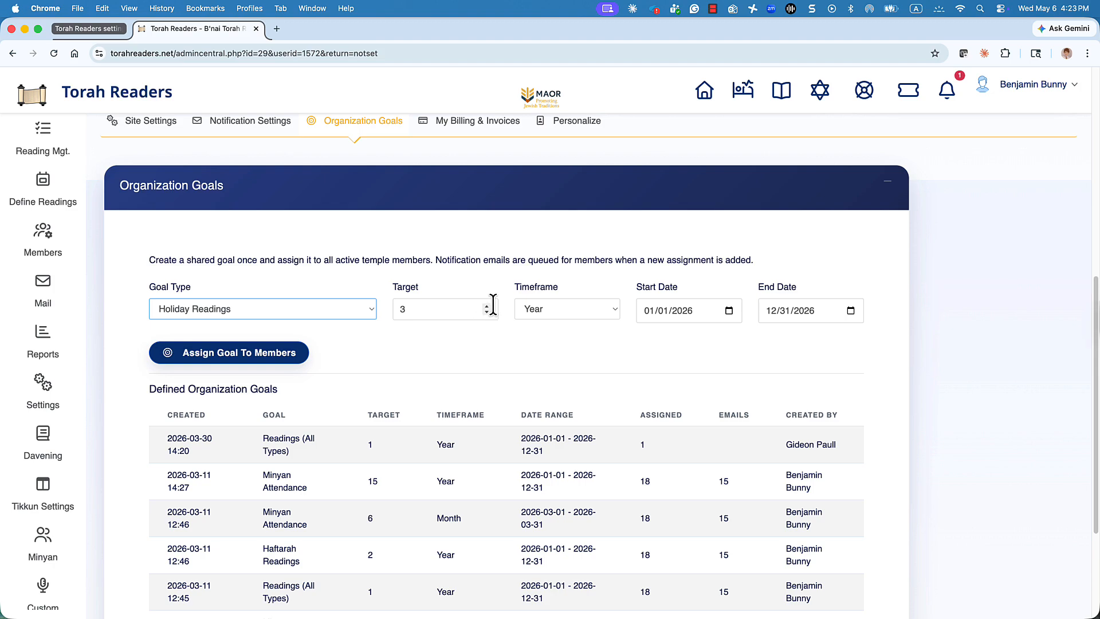
left_click(587, 313)
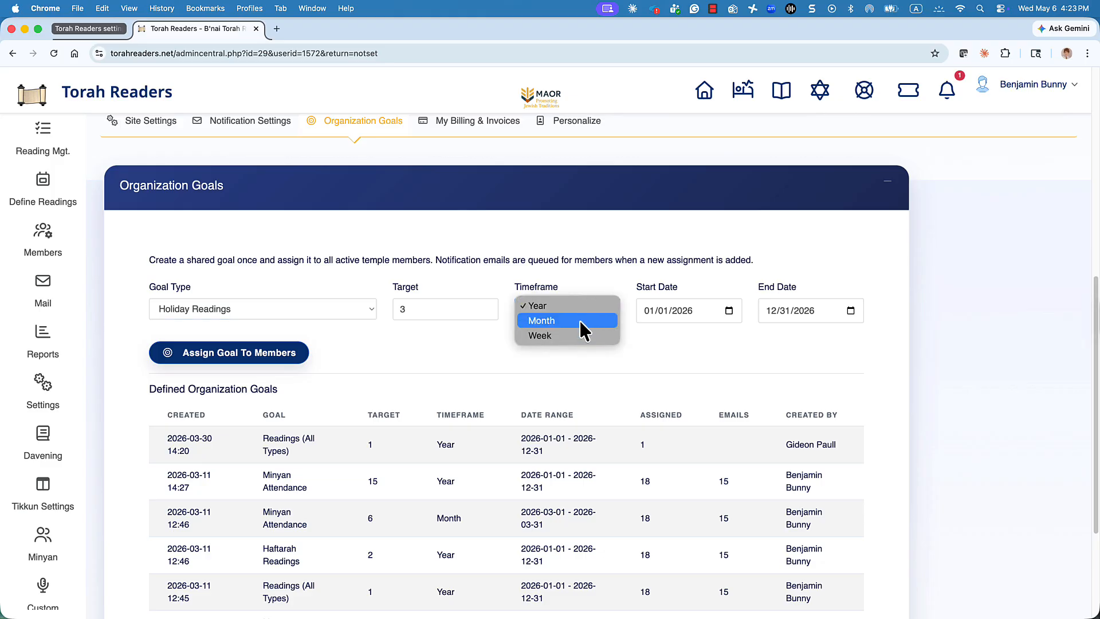
left_click(585, 305)
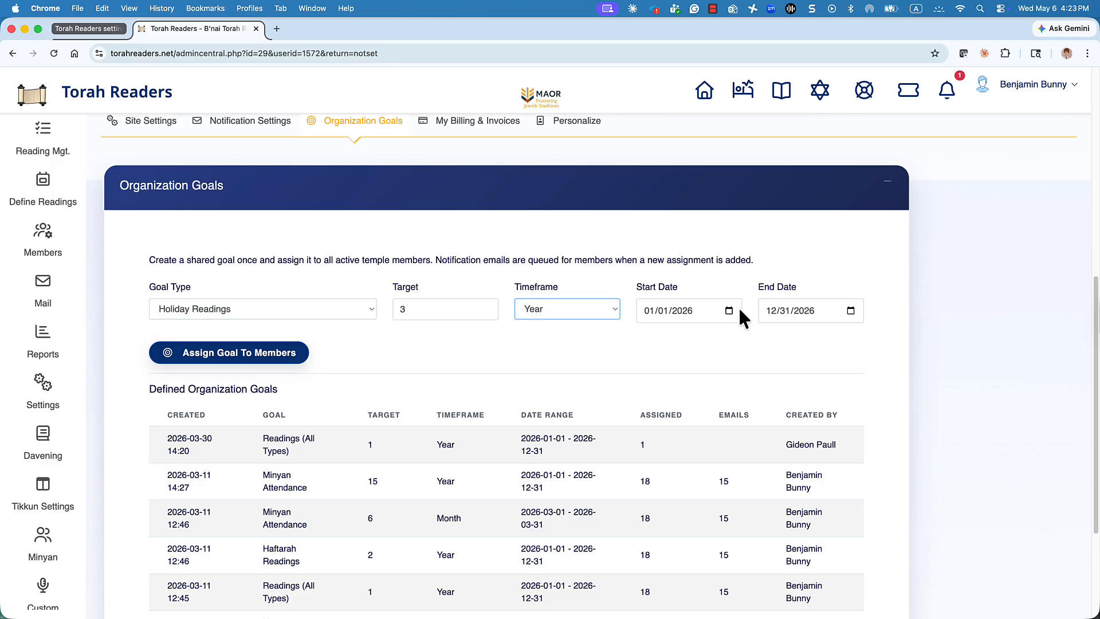
- Set the goal's start date to 05/06/2026 and assign the goal to the members
left_click(729, 310)
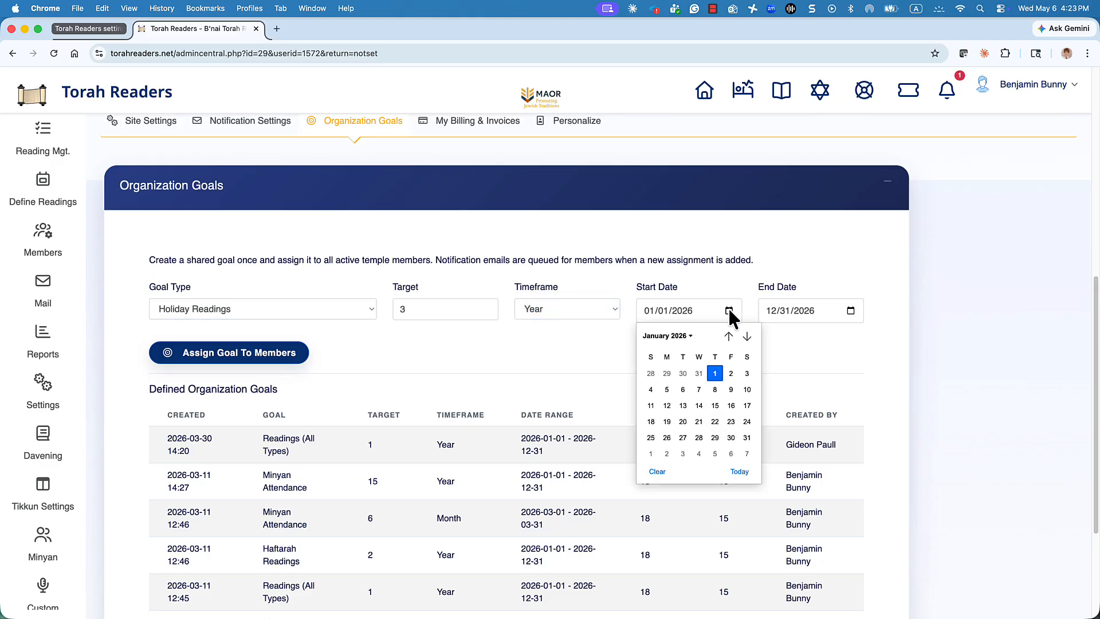
left_click(746, 336)
left_click(746, 336)
left_click(747, 336)
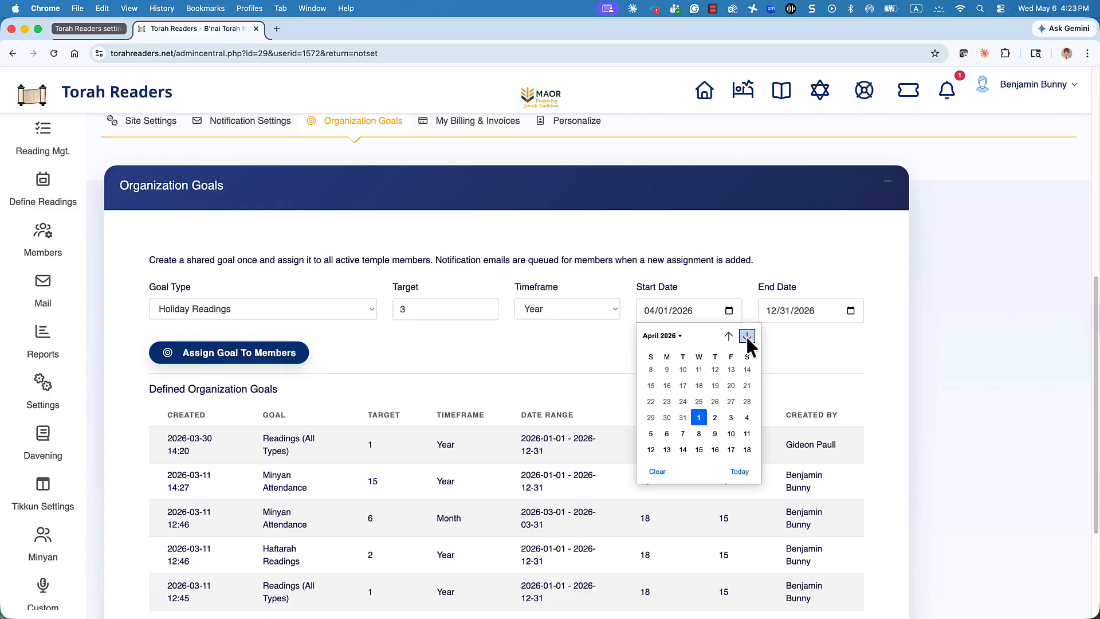
left_click(747, 336)
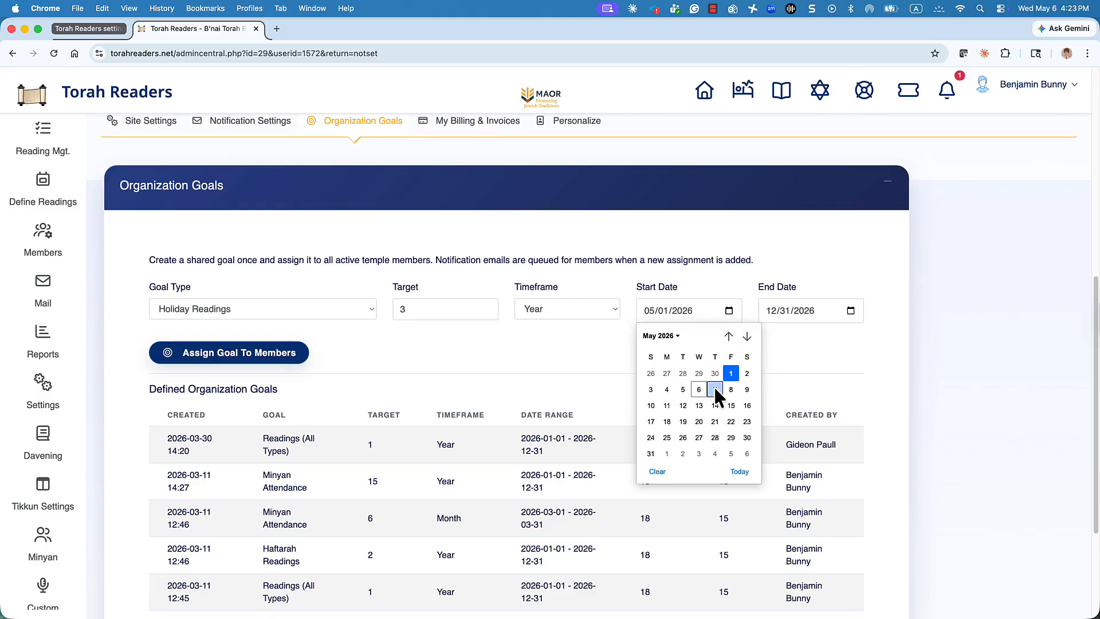
left_click(699, 389)
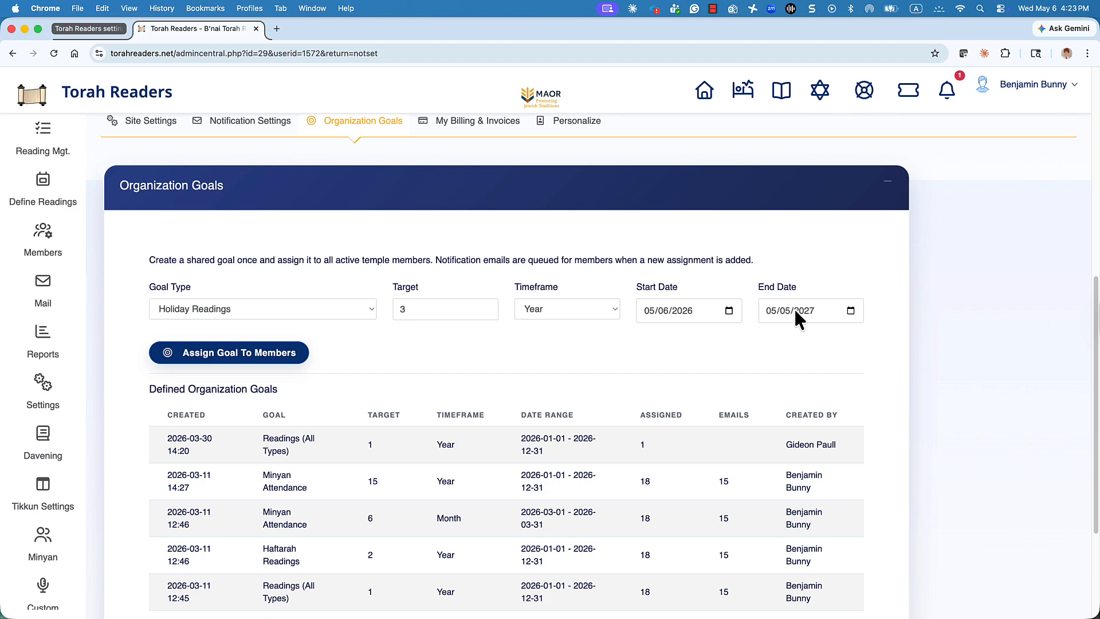
left_click(262, 355)
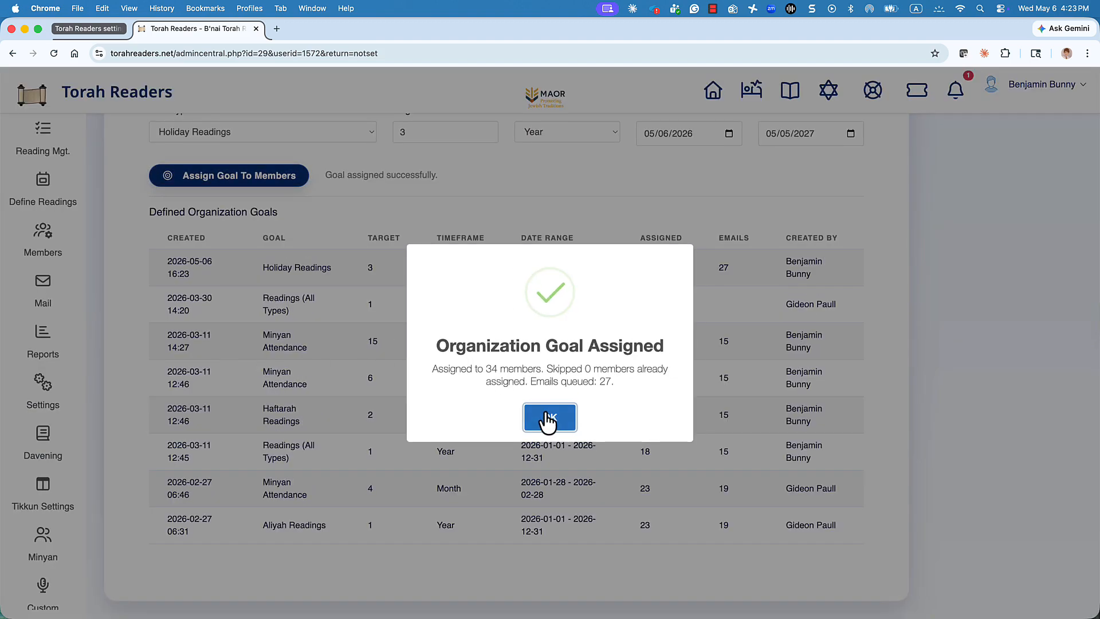
- Acknowledge the goal assignment and review the new Holiday Readings entry in the list of defined organization goals
left_click(547, 419)
scroll(459, 387, "down", 9)
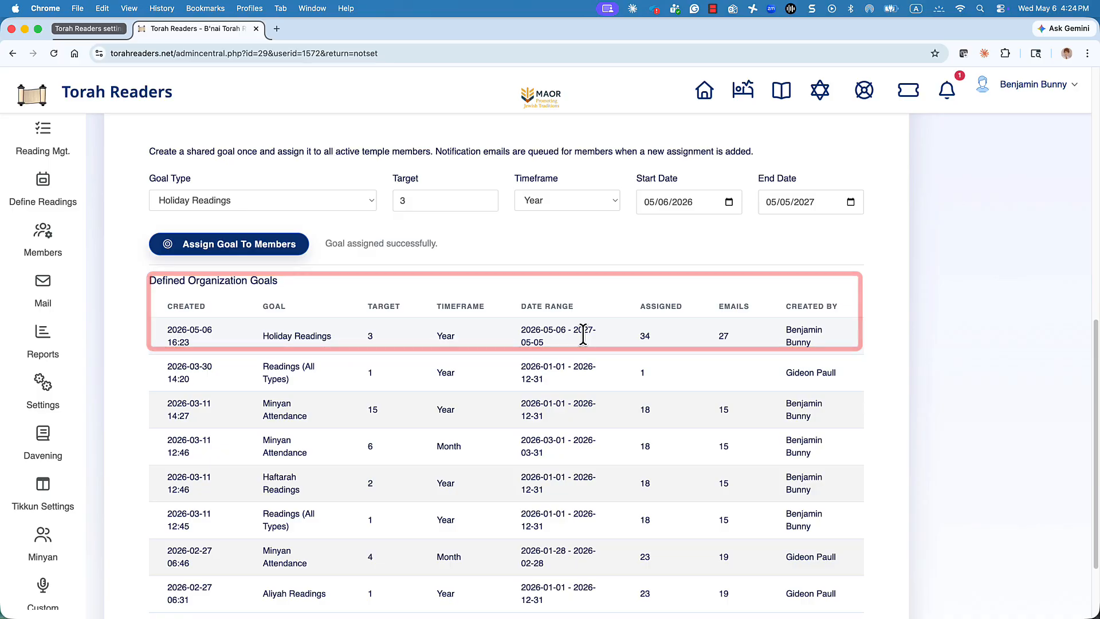
scroll(582, 335, "down", 1)
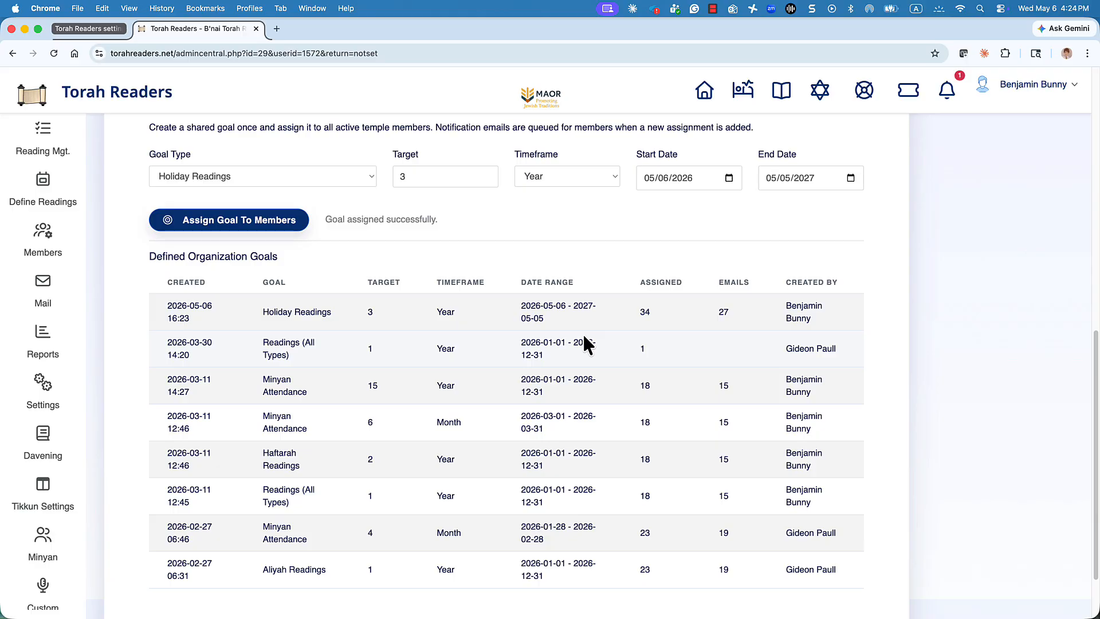
scroll(584, 338, "down", 1)
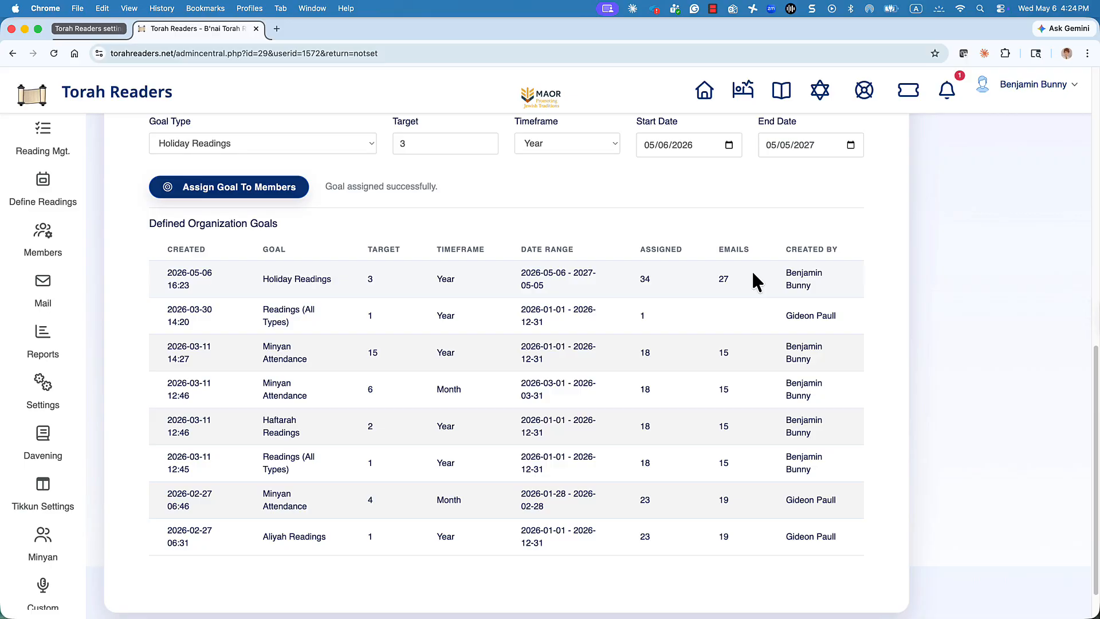
scroll(626, 270, "up", 1)
scroll(626, 271, "up", 3)
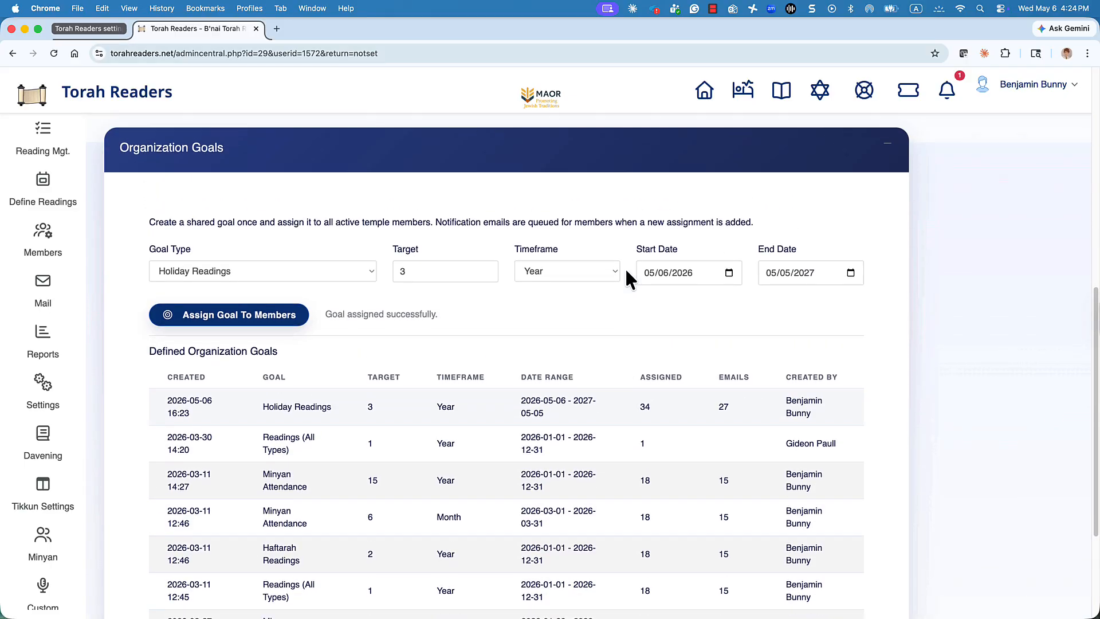
scroll(626, 271, "up", 1)
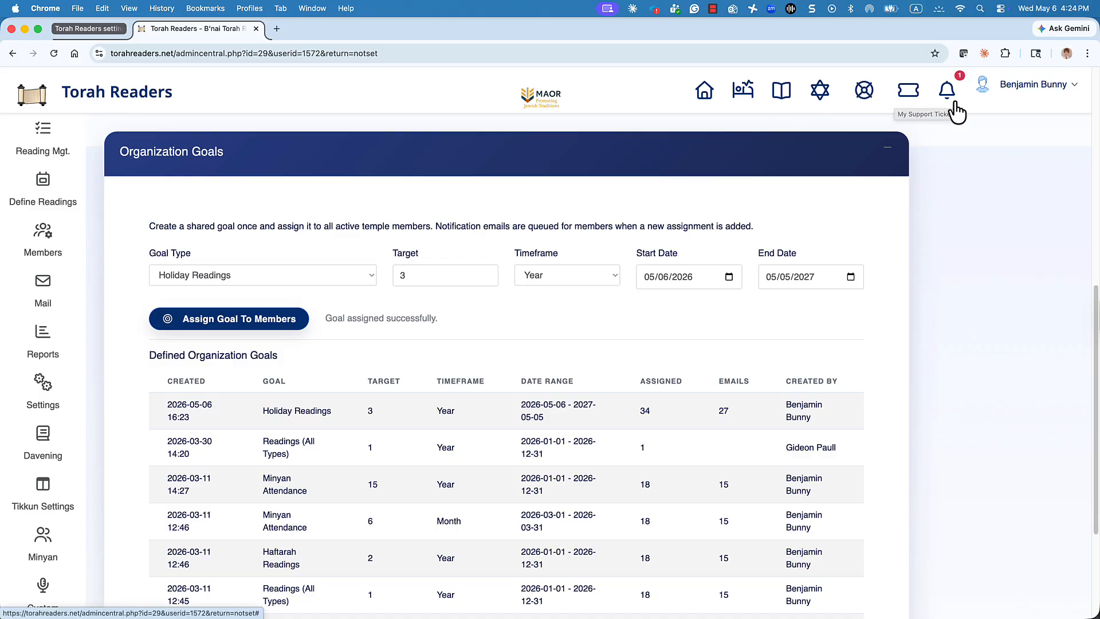
- Reload the admin page and go to My Billing & Invoices to review the subscription renewal date
left_click(55, 53)
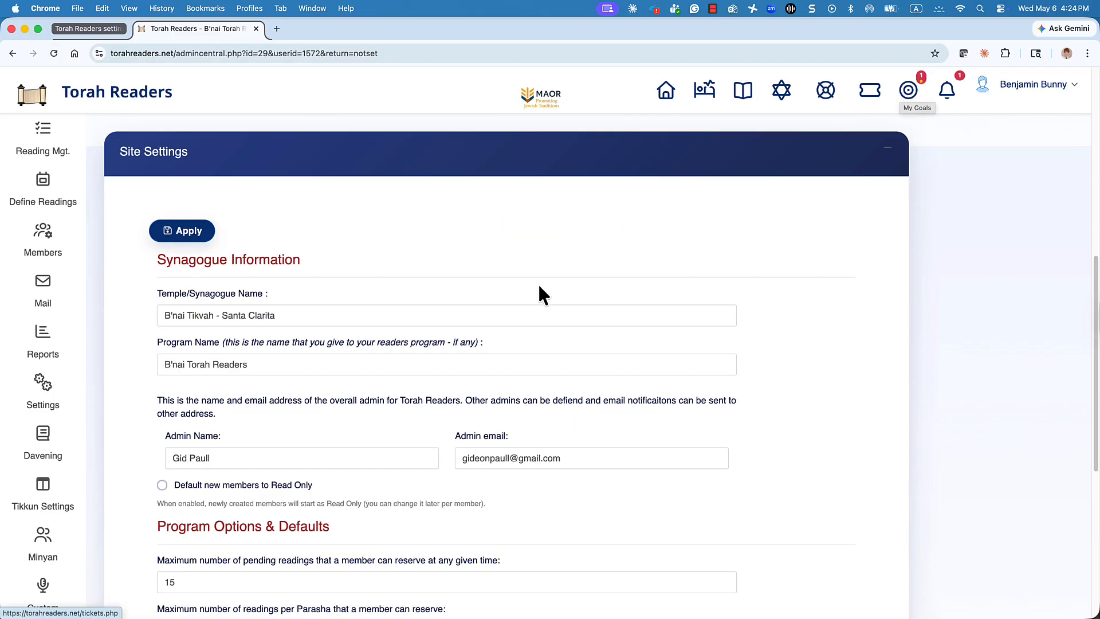
scroll(404, 247, "up", 5)
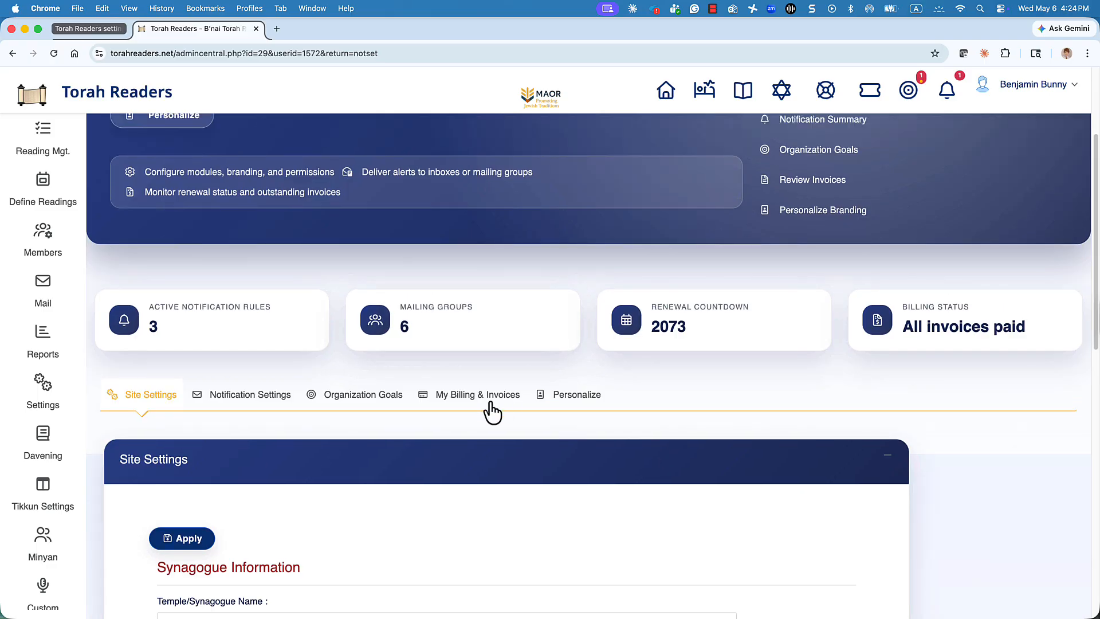
left_click(478, 396)
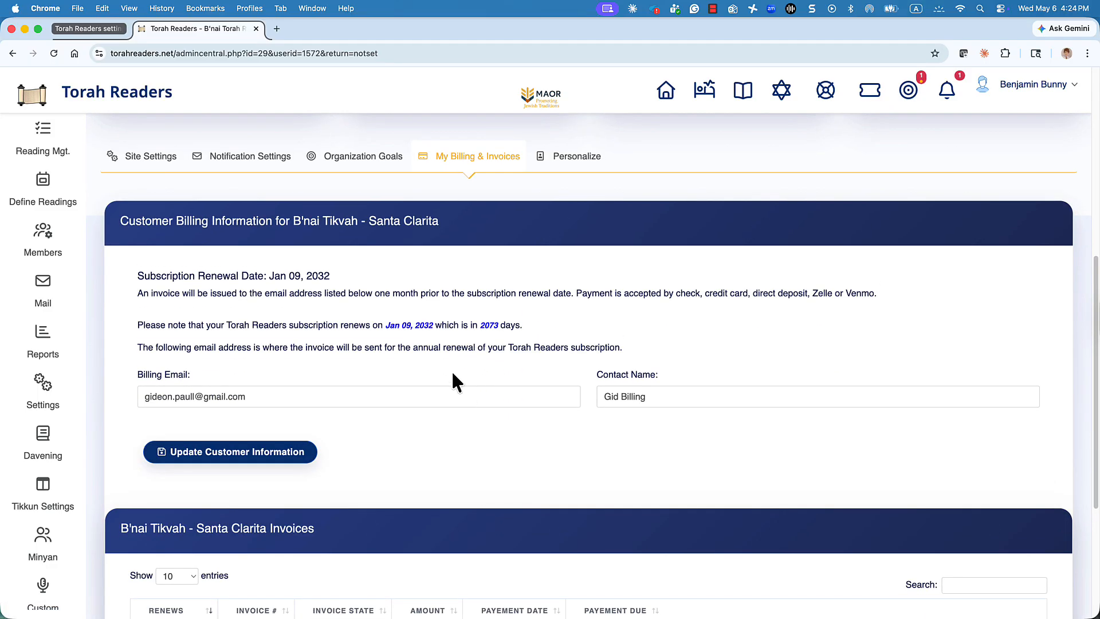
scroll(493, 368, "up", 1)
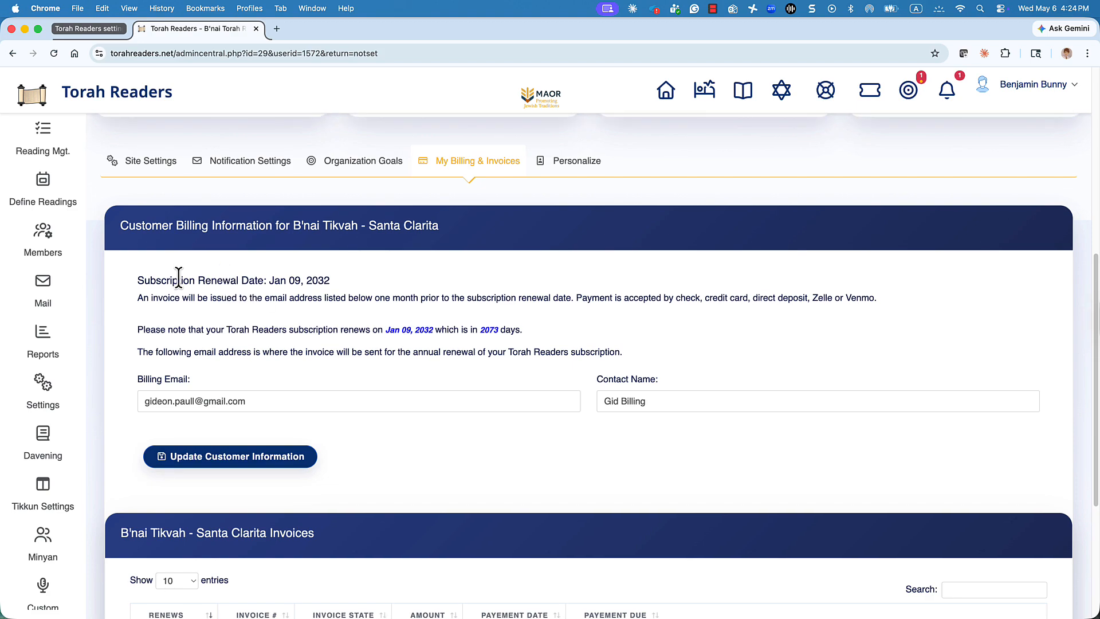
left_click_drag(142, 280, 321, 289)
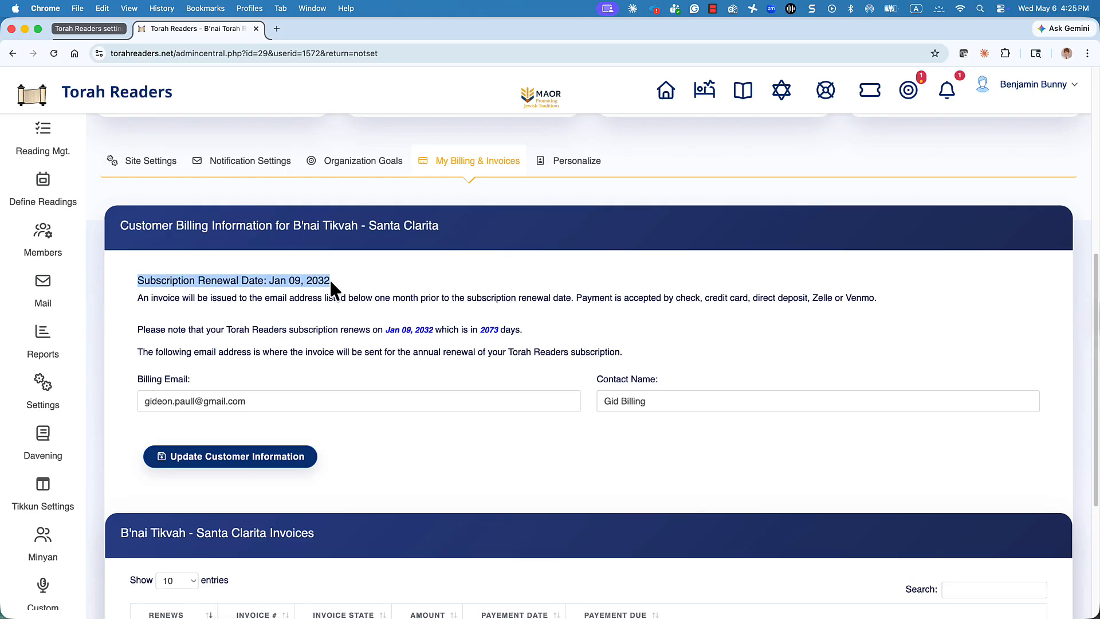
left_click(314, 280)
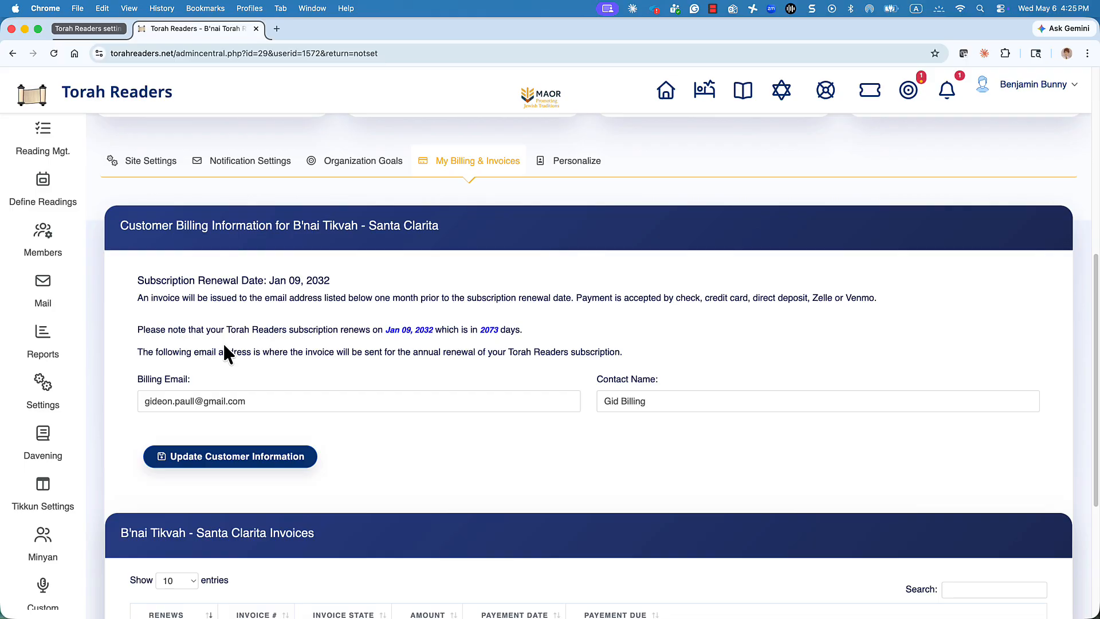
- Check the billing email and contact name, and save the customer billing information without changing them
scroll(224, 347, "down", 1)
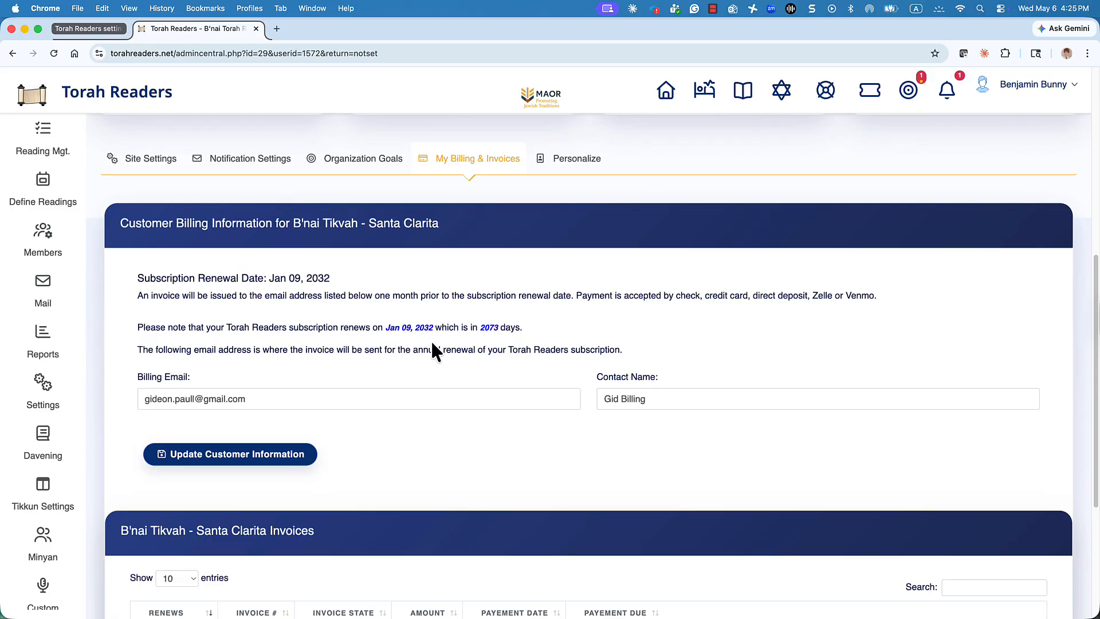
scroll(207, 390, "down", 1)
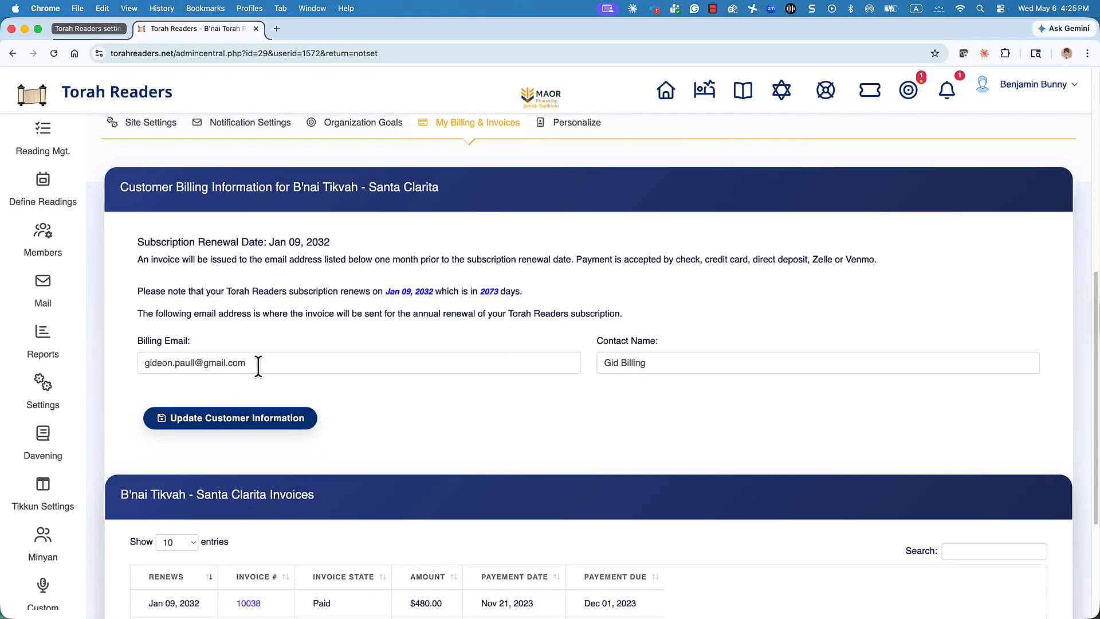
mouse_move(257, 365)
left_mouse_down()
mouse_move(199, 352)
mouse_move(126, 355)
left_mouse_up()
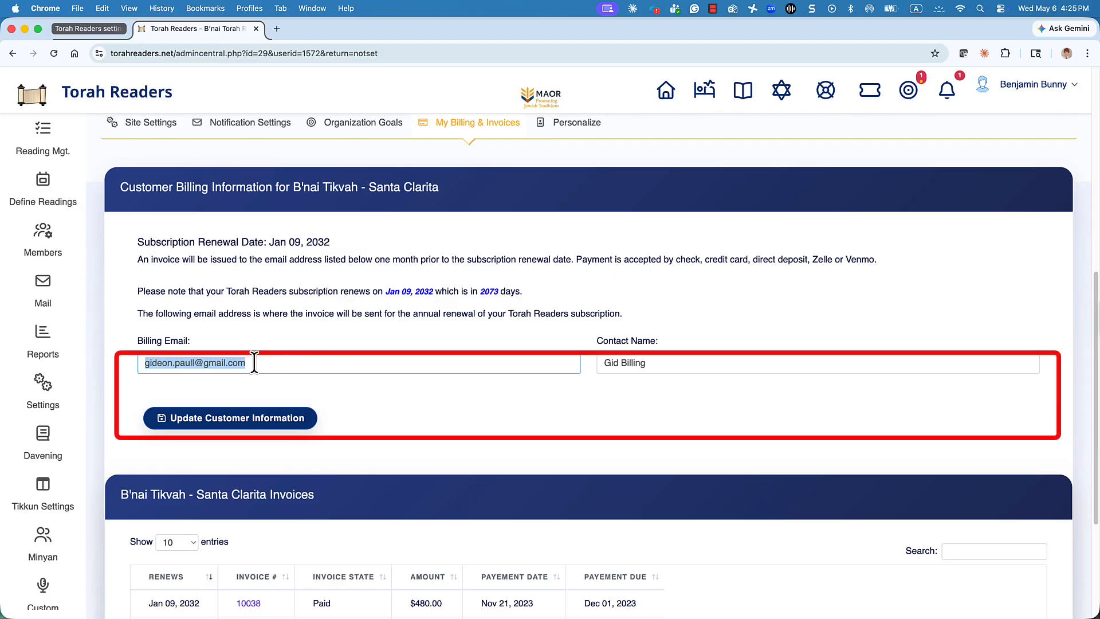
left_click(373, 366)
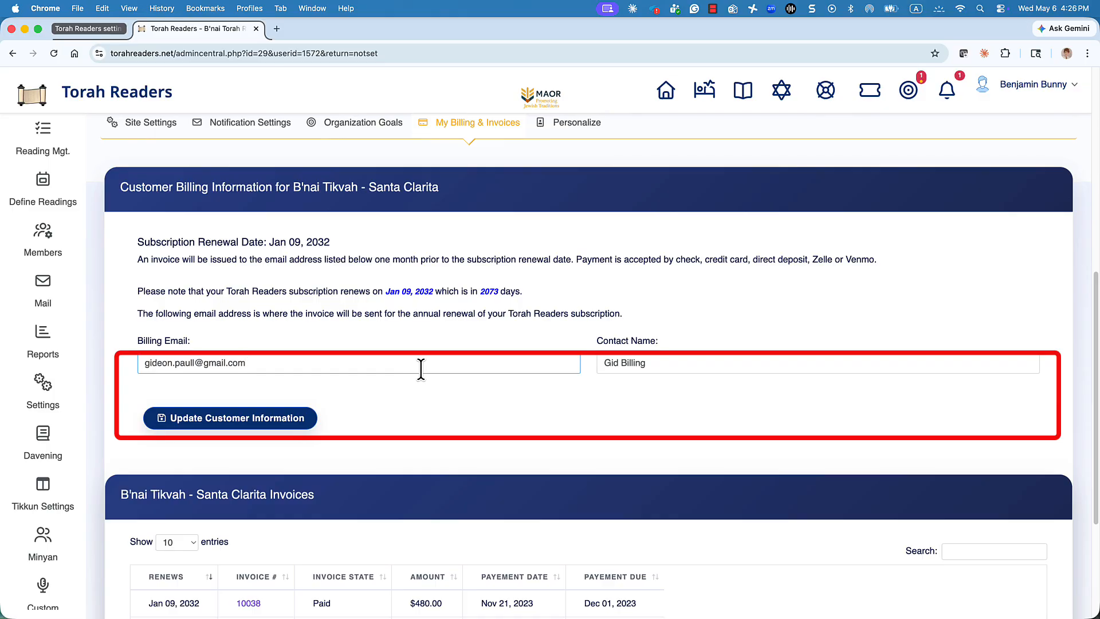
left_click_drag(657, 362, 606, 361)
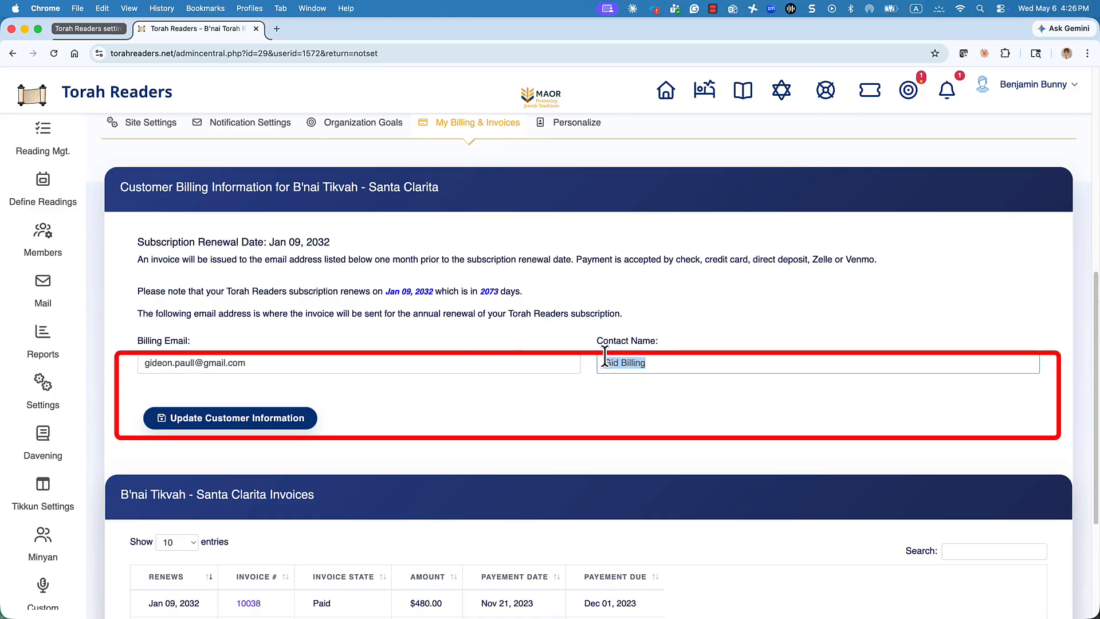
left_click(645, 364)
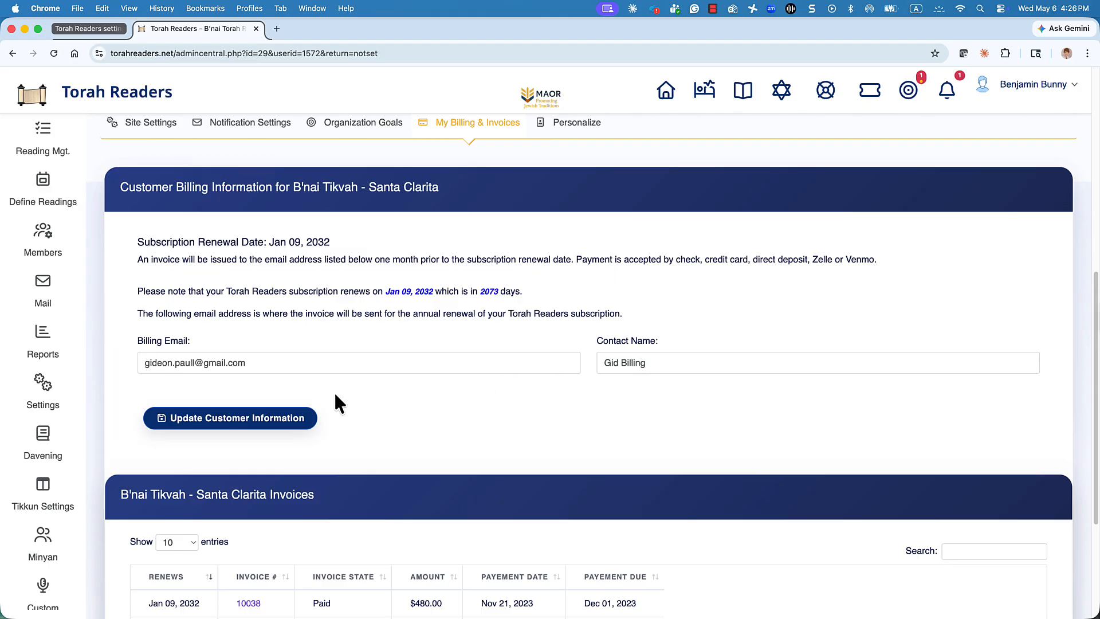
left_click(249, 426)
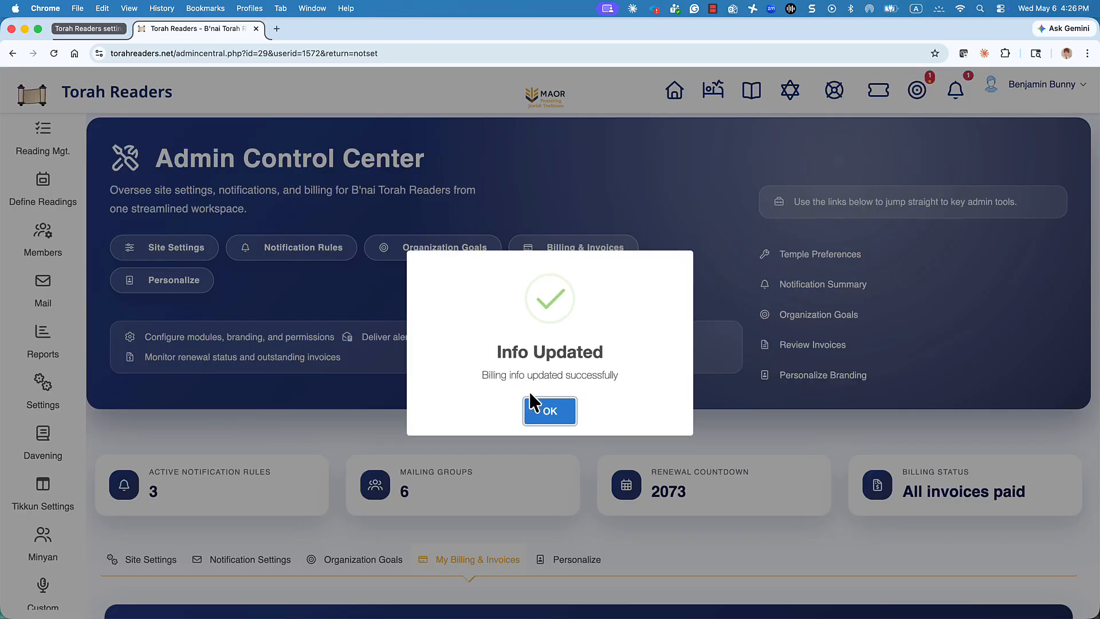
left_click(543, 410)
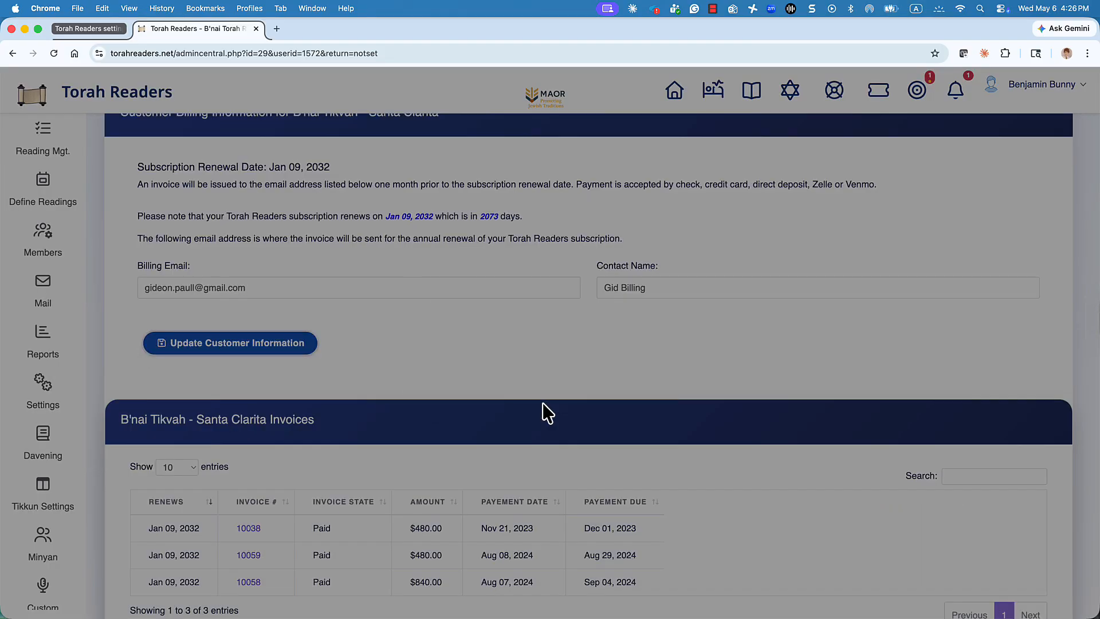
- Open the first invoice in the synagogue's invoice list, examine its billing details and notes, and close it
scroll(445, 398, "down", 6)
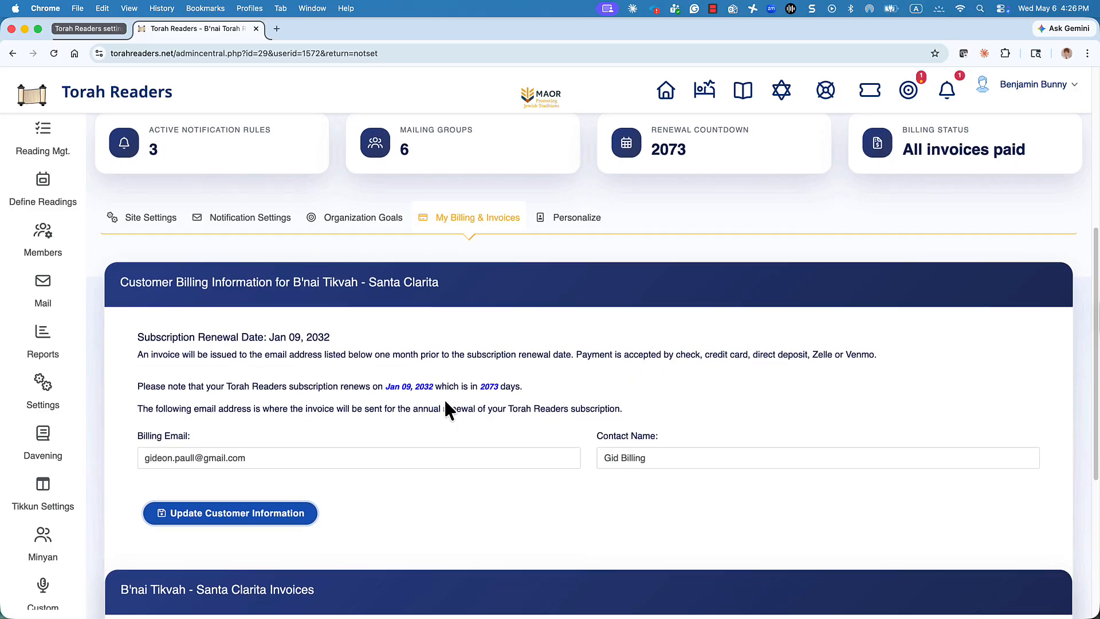
scroll(444, 400, "down", 2)
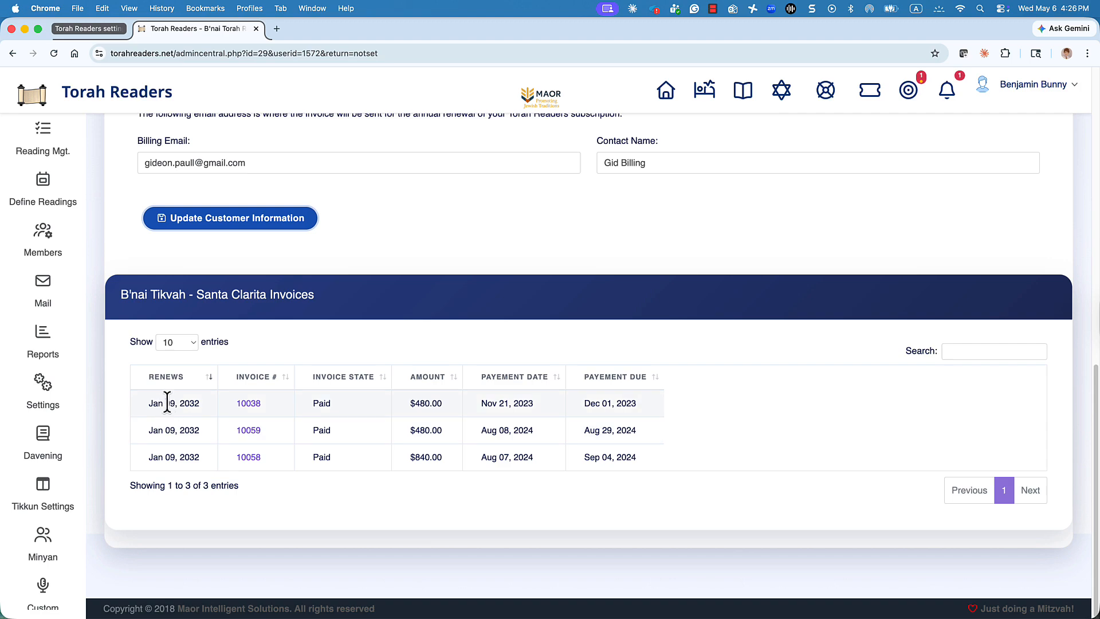
left_click(250, 405)
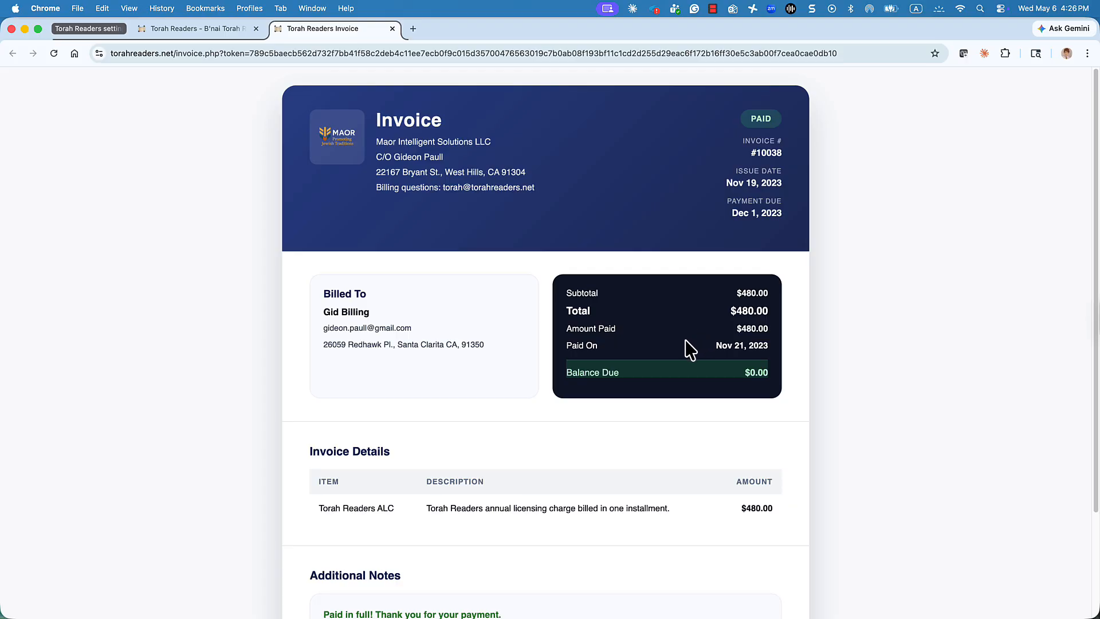
scroll(690, 350, "down", 5)
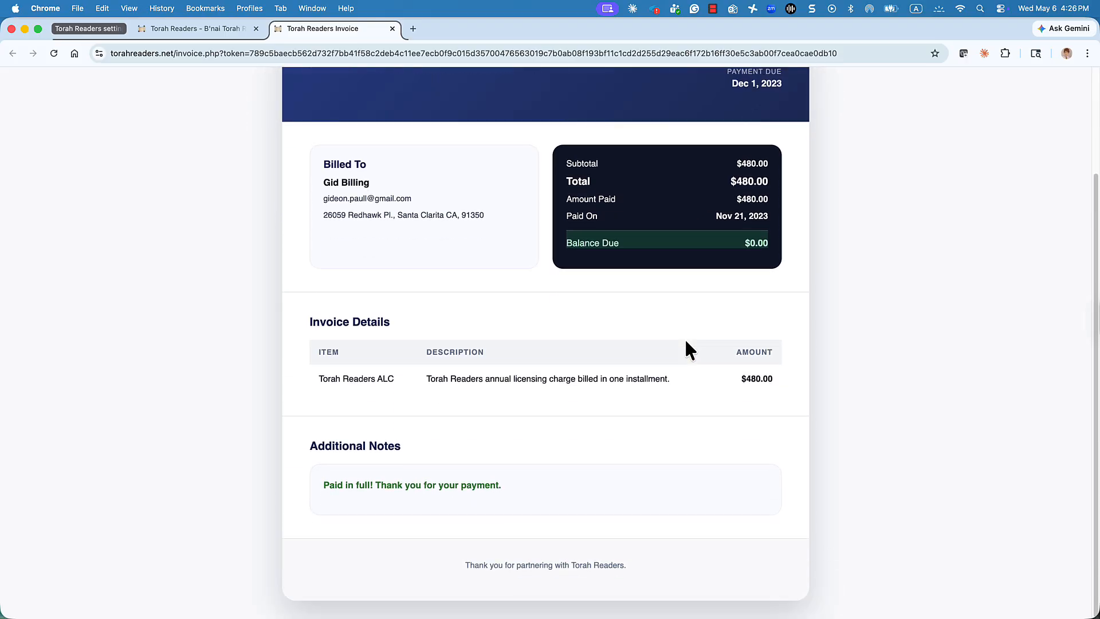
scroll(687, 348, "up", 5)
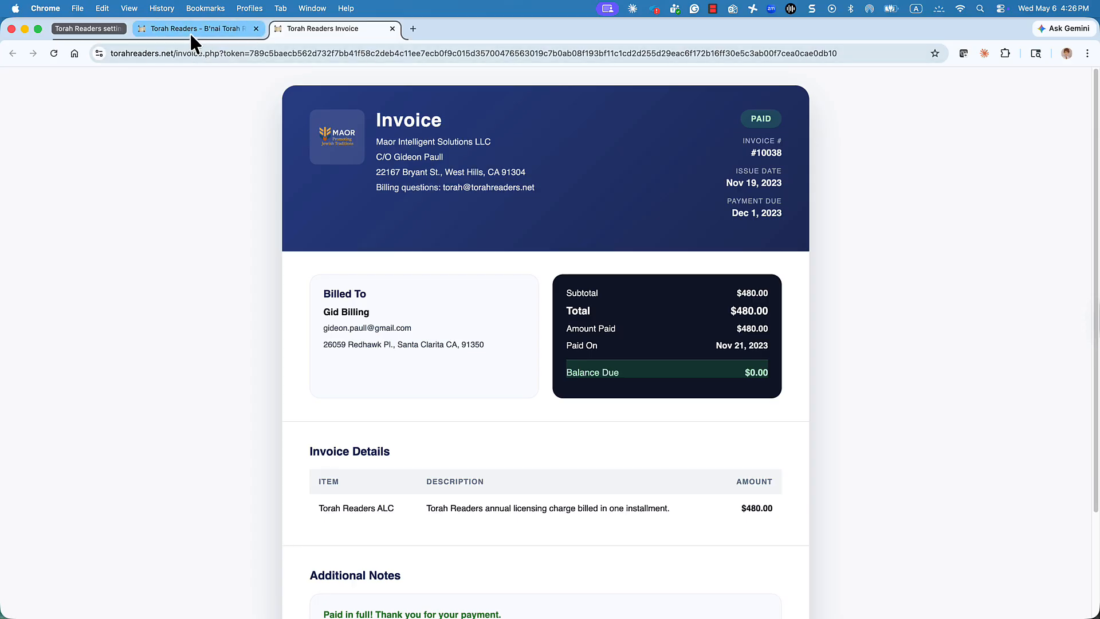
left_click(393, 29)
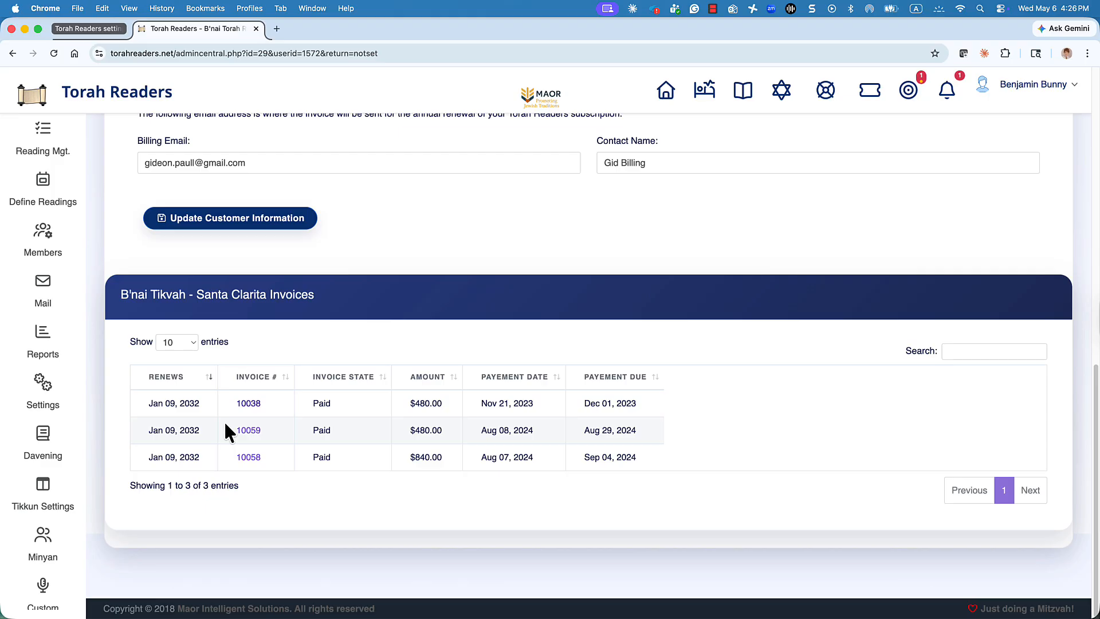
- Go to the Personalize section and review the logo upload option, the website address field and the current logo
scroll(228, 410, "up", 5)
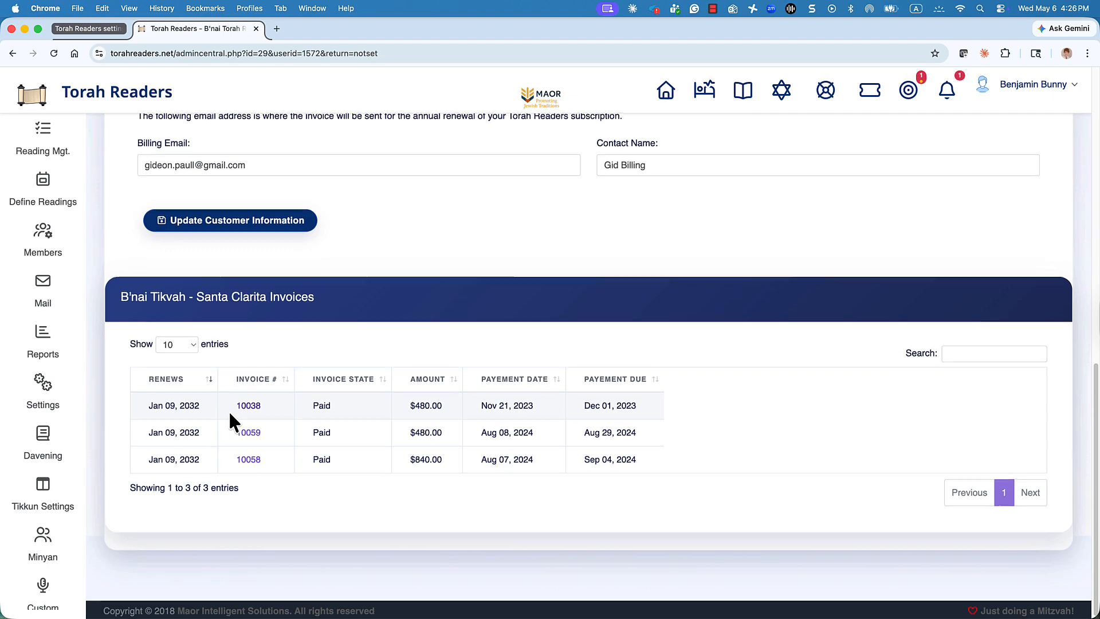
scroll(258, 361, "down", 1)
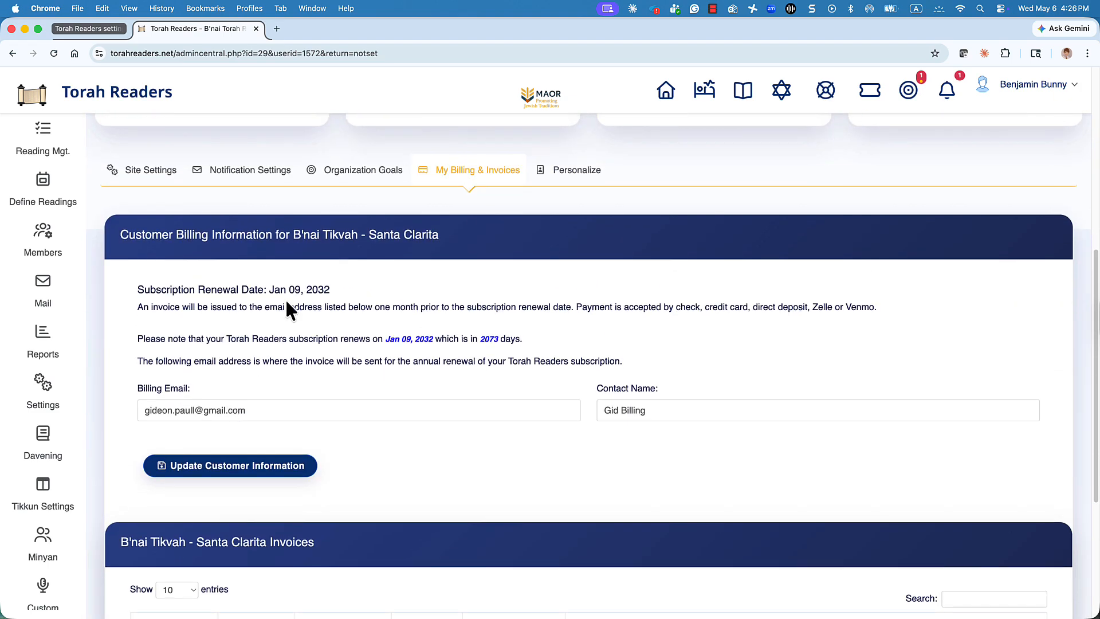
left_click(564, 175)
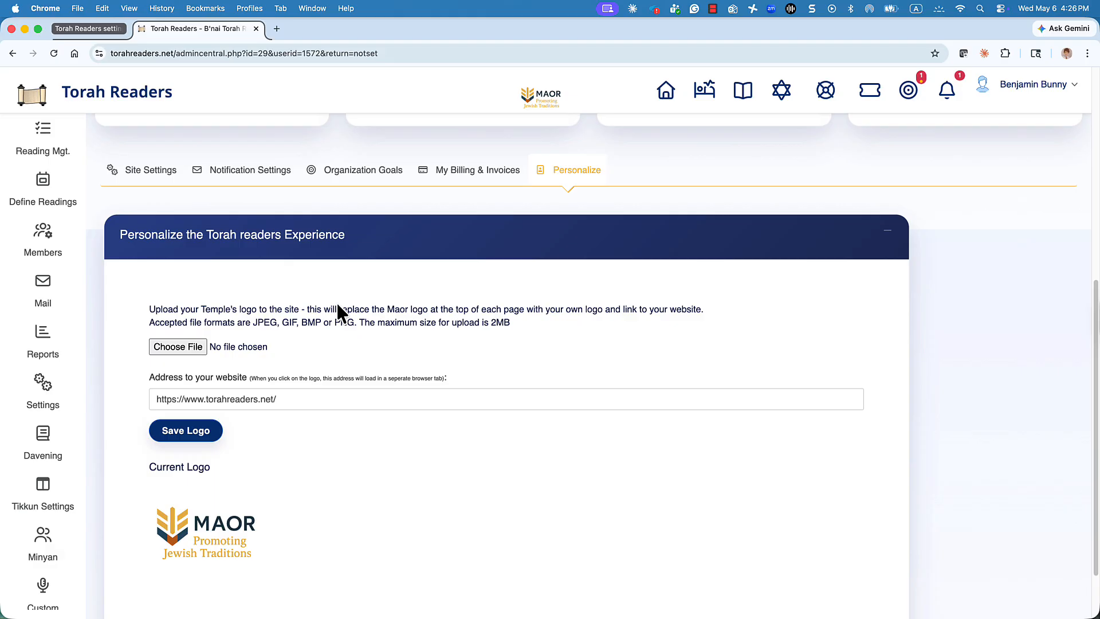
scroll(337, 305, "down", 1)
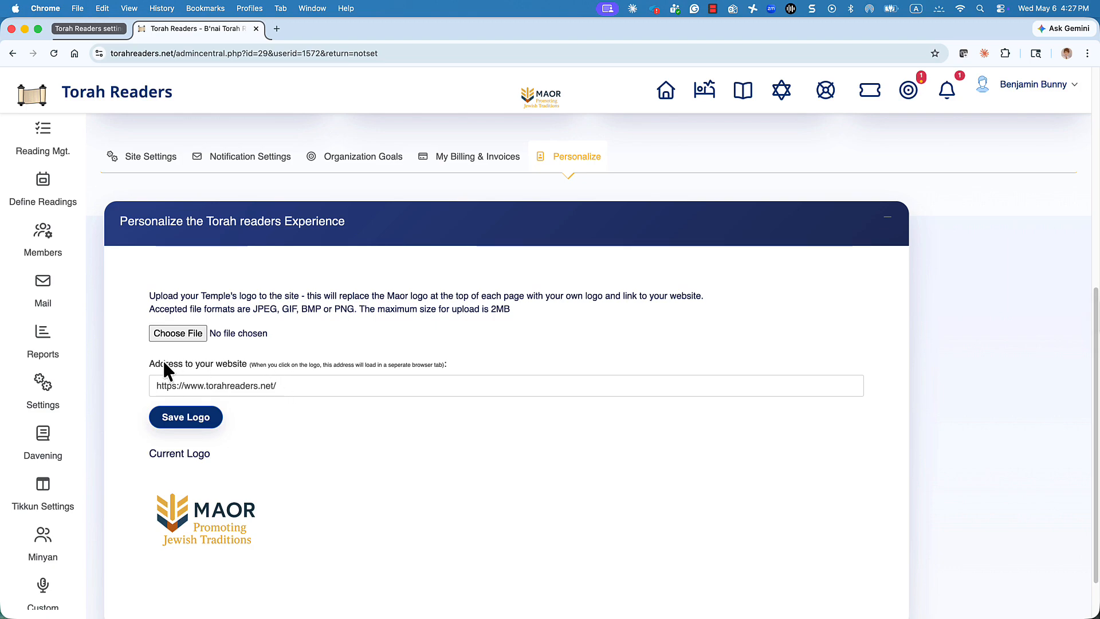
mouse_move(245, 364)
left_mouse_down()
mouse_move(142, 363)
mouse_move(241, 367)
left_mouse_up()
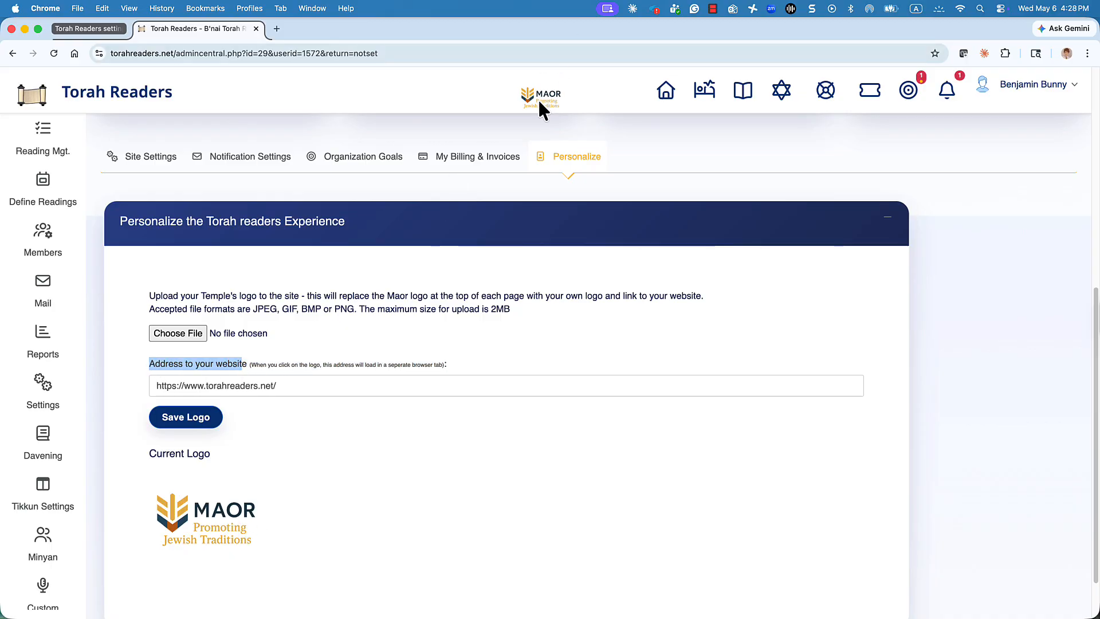
left_click(584, 102)
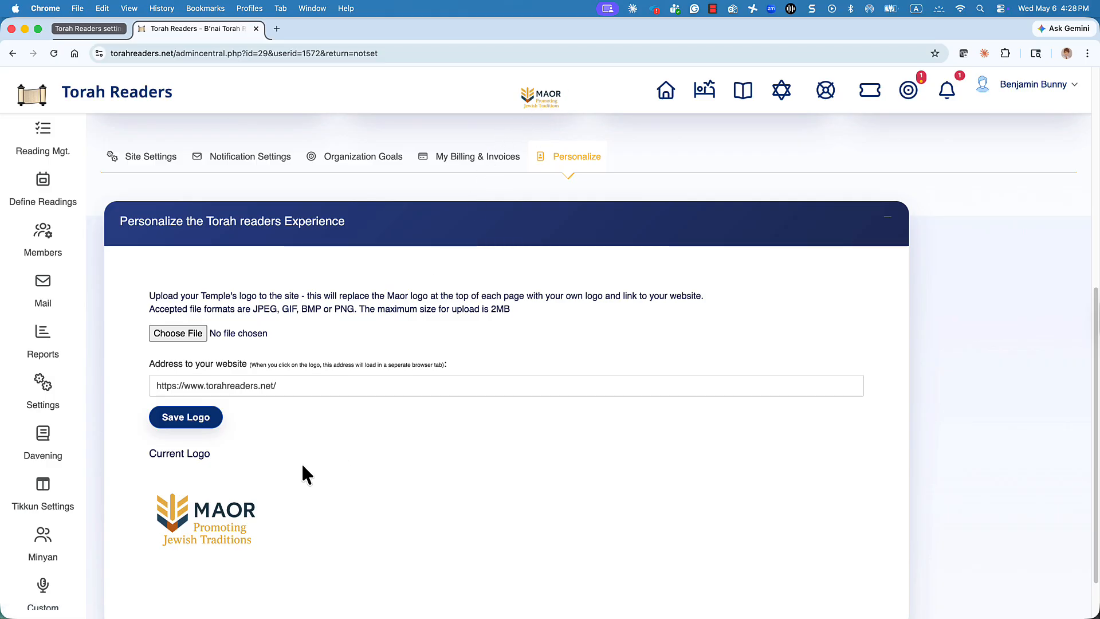
scroll(308, 462, "down", 2)
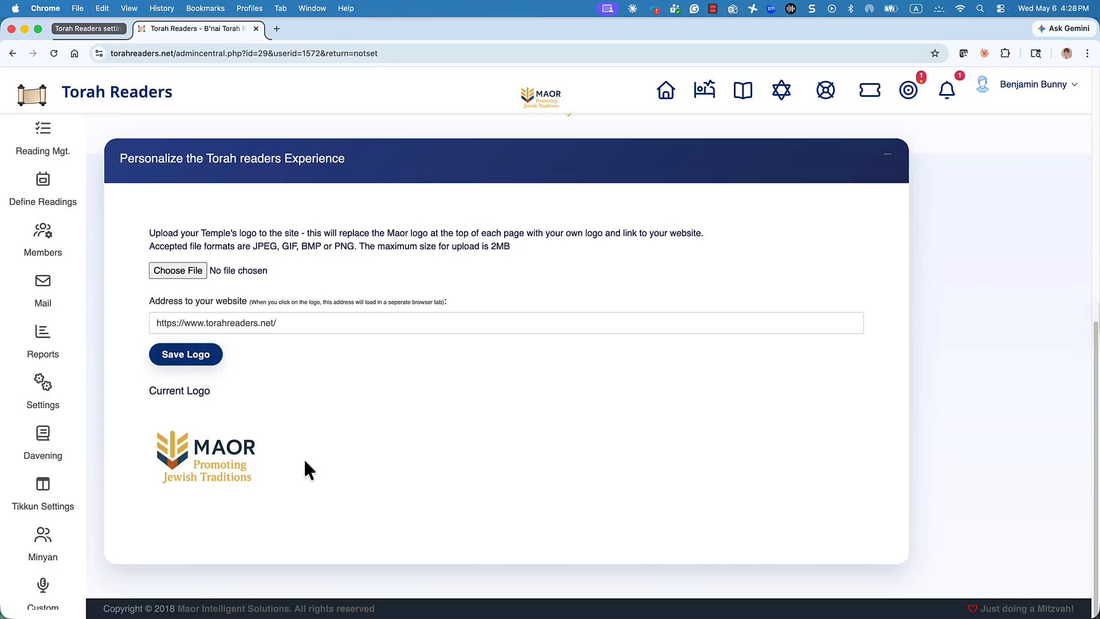